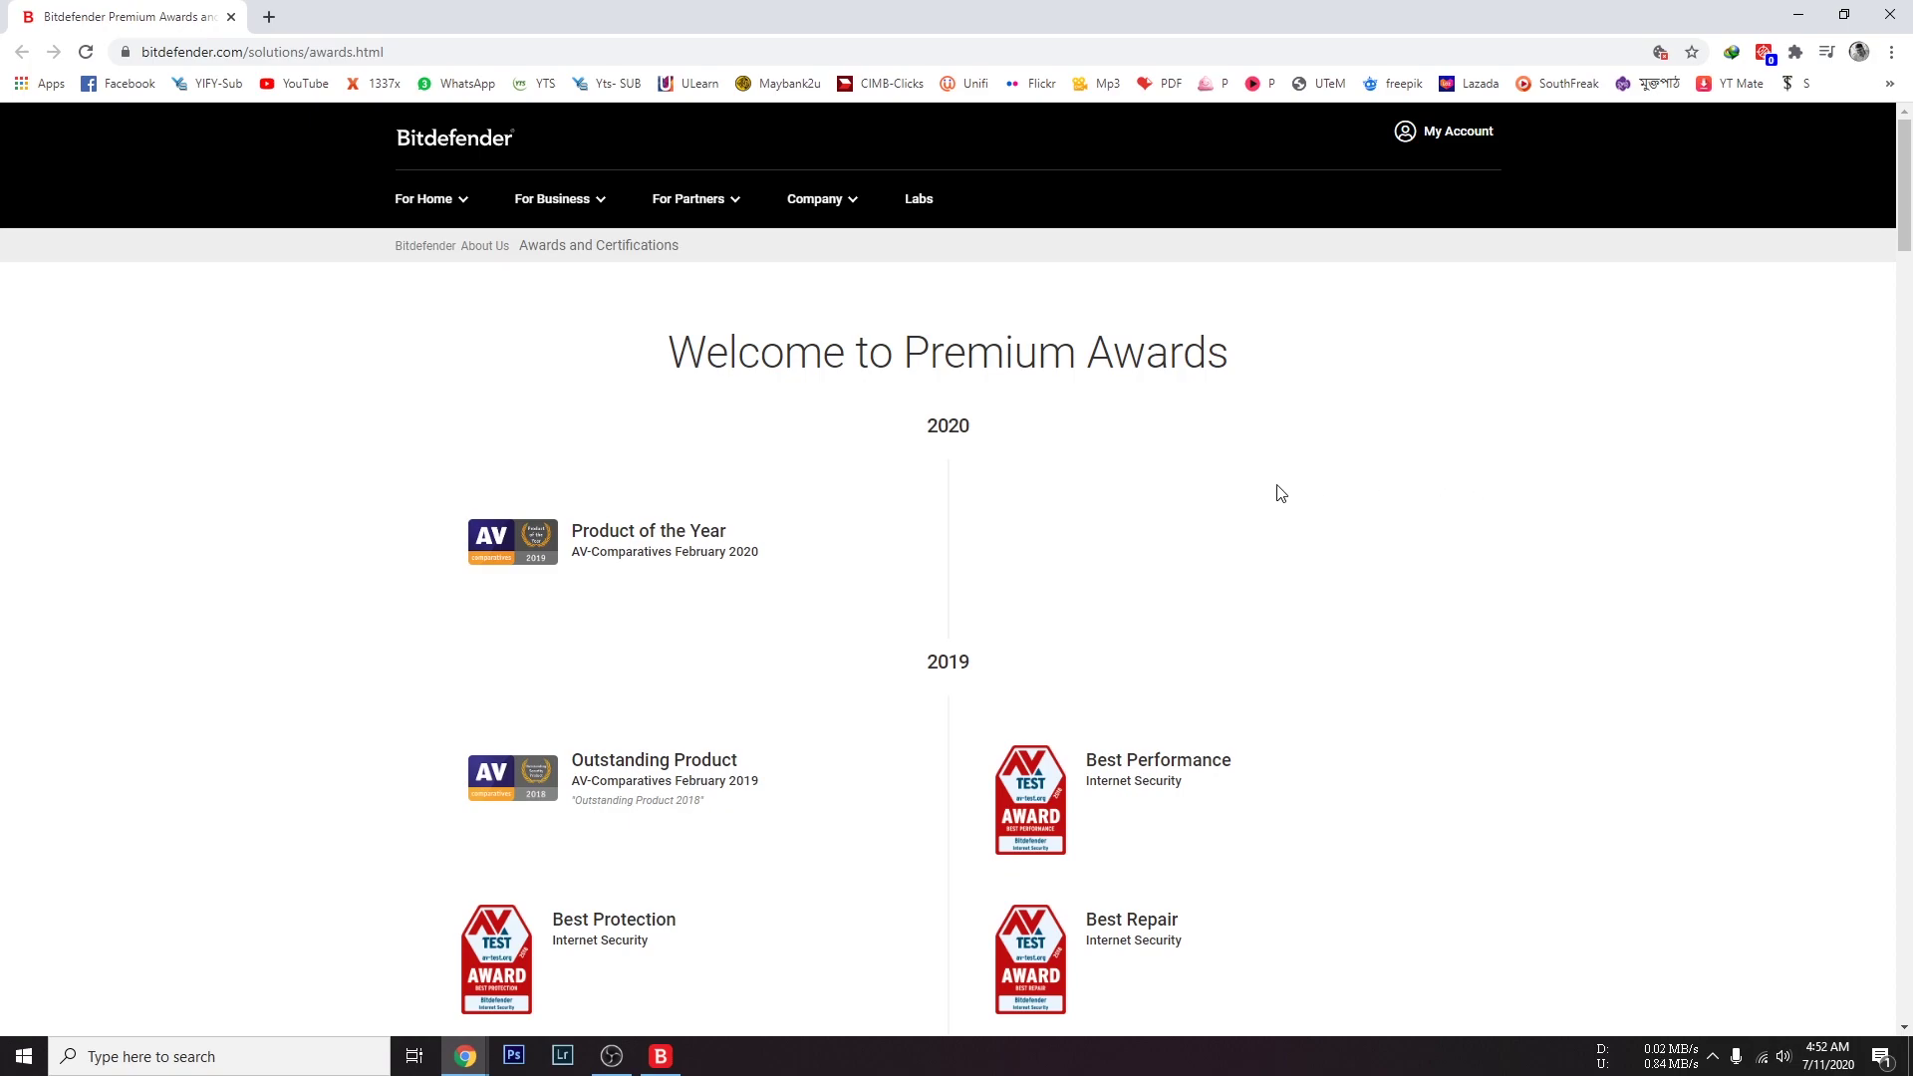
# Step: Look through the Bitdefender awards and certifications listed by year, from 2020 back to 2016 and earlier
pyautogui.scroll(-1, 1286, 594)
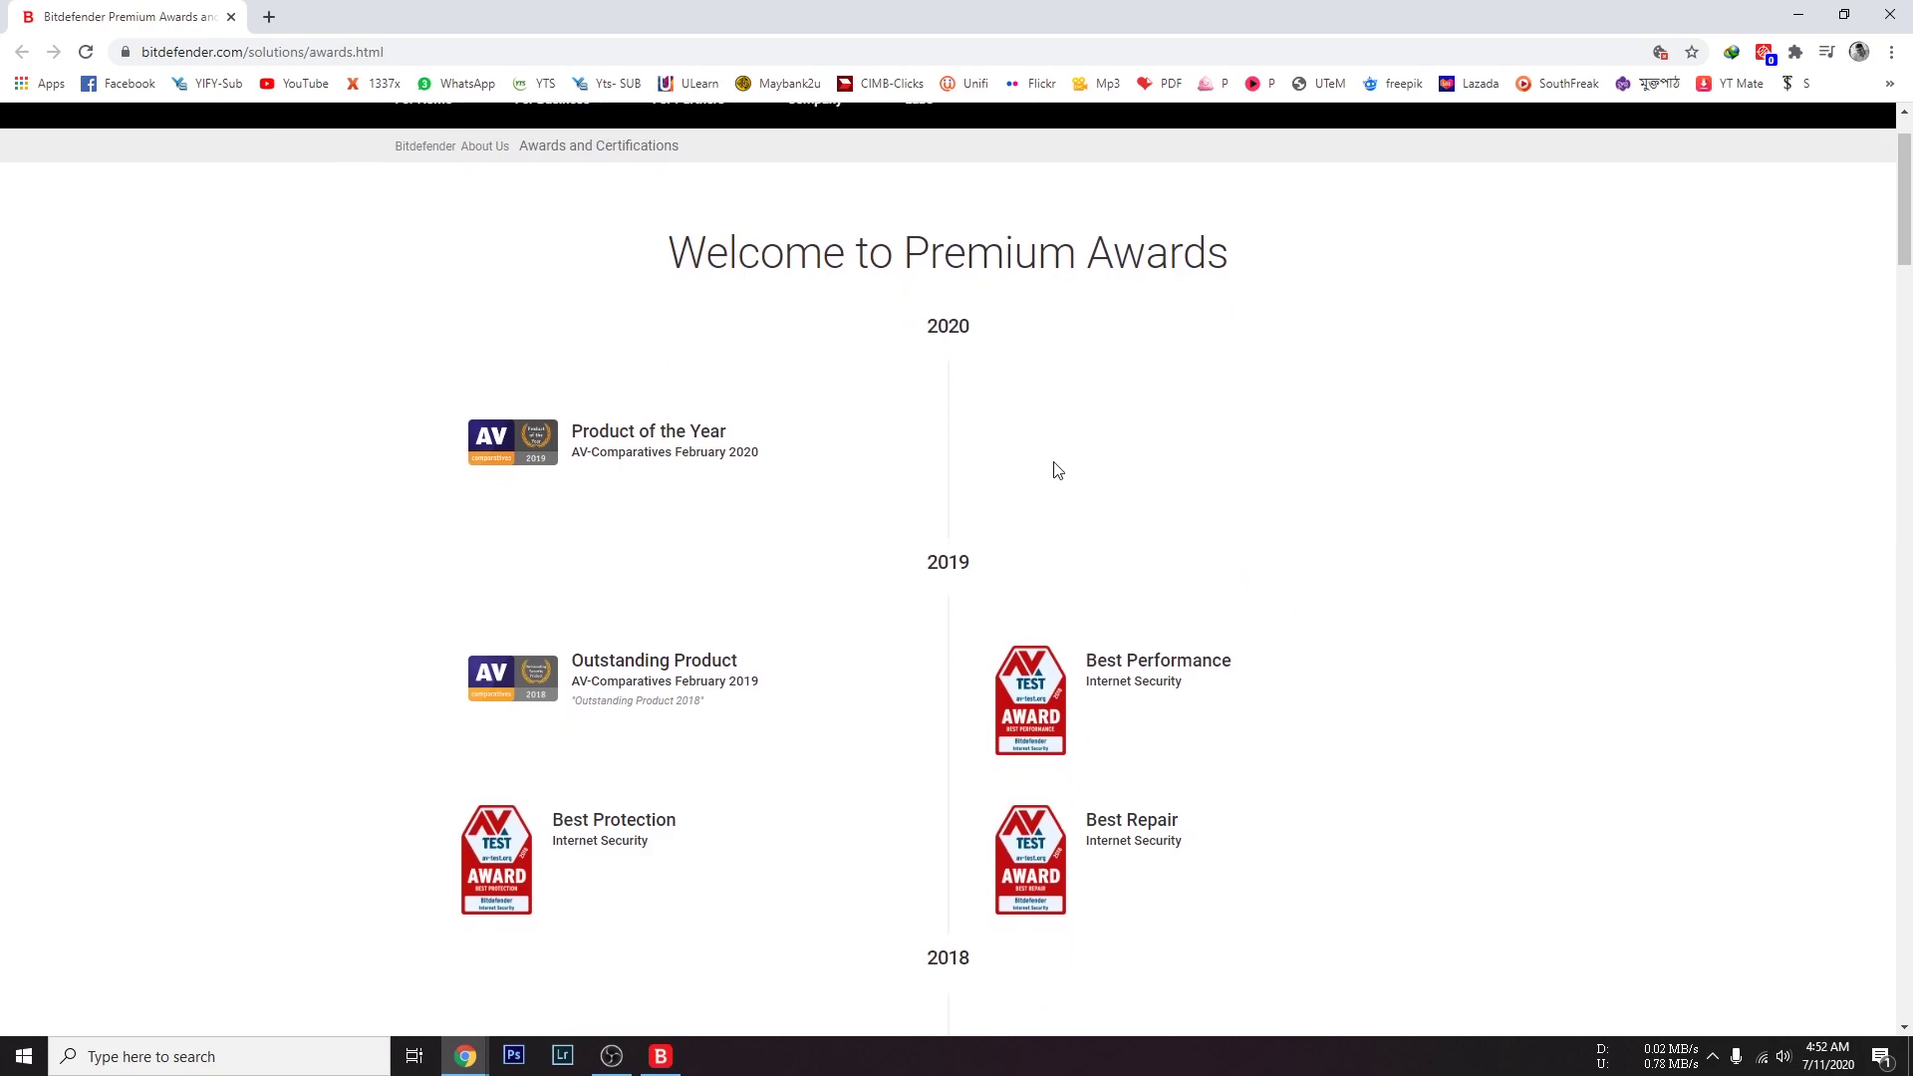
pyautogui.scroll(-2, 948, 516)
pyautogui.scroll(-6, 1221, 672)
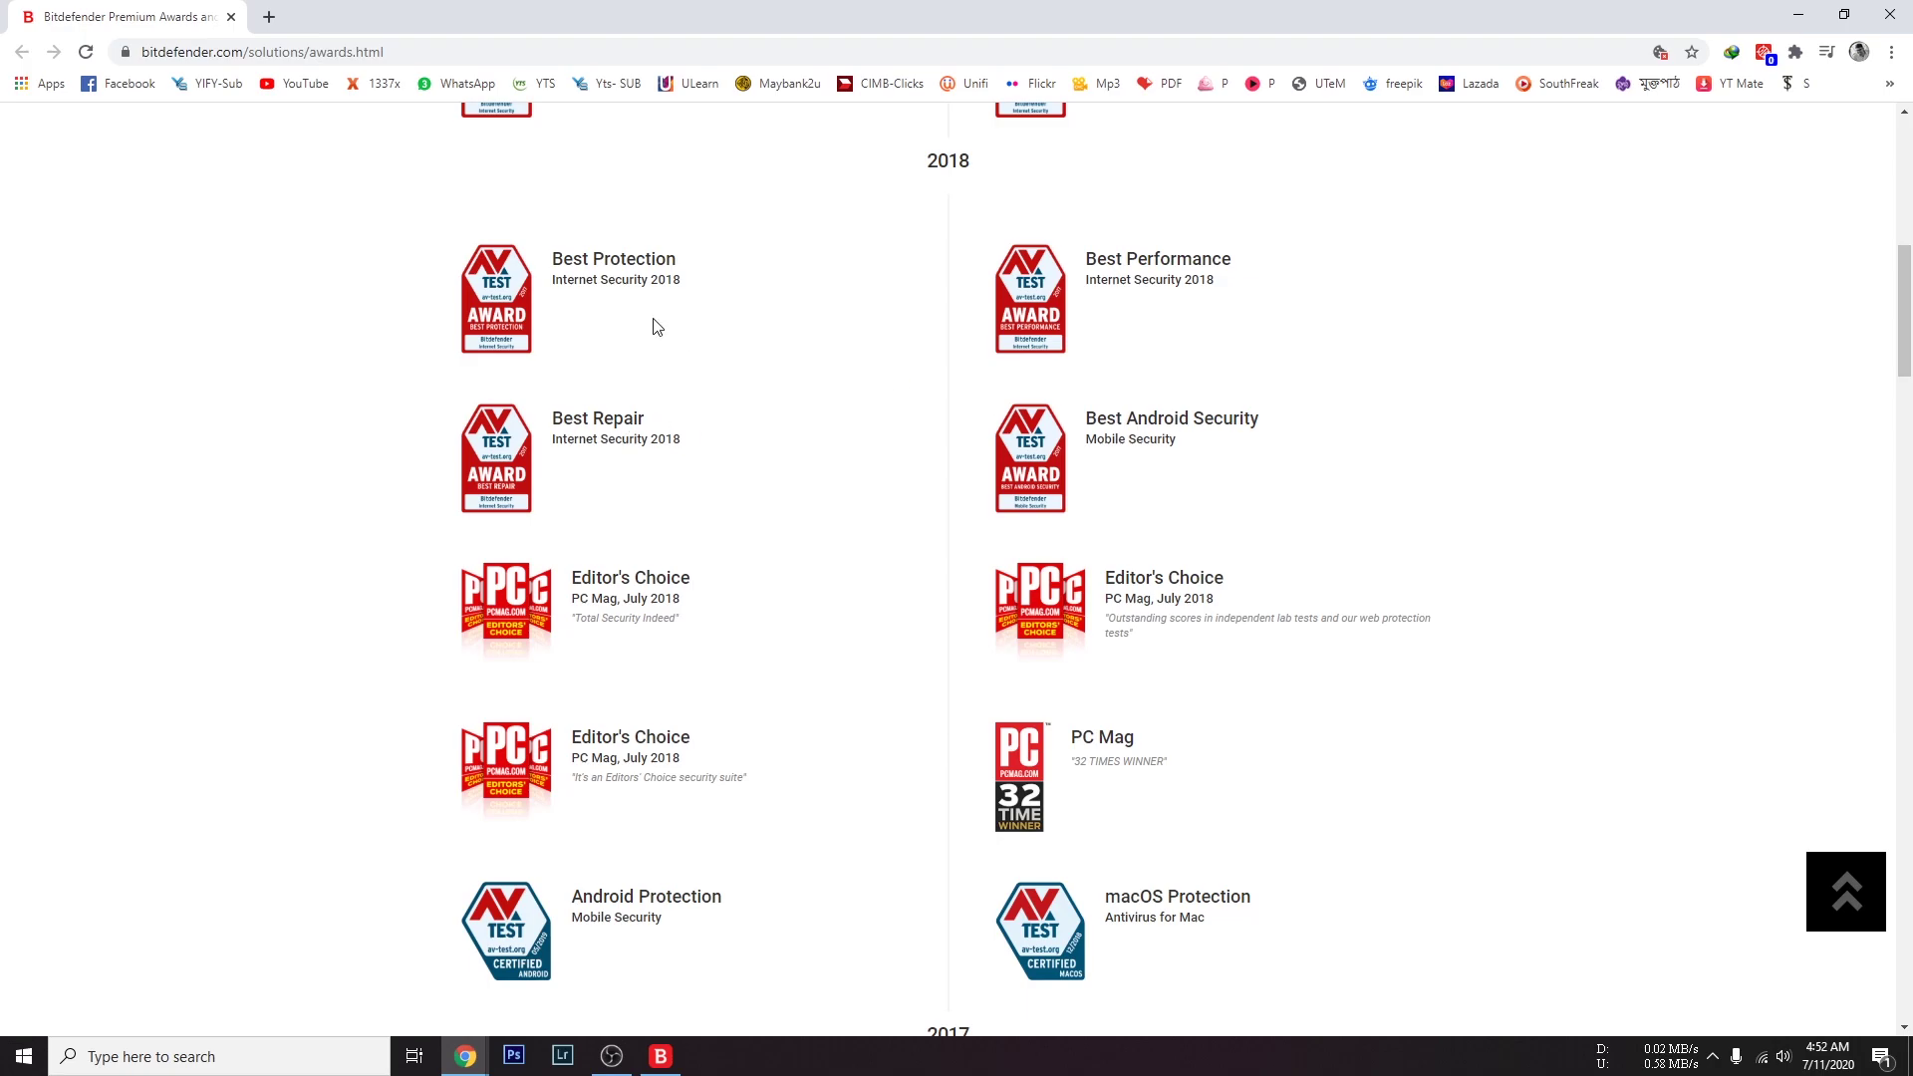
pyautogui.scroll(-7, 947, 516)
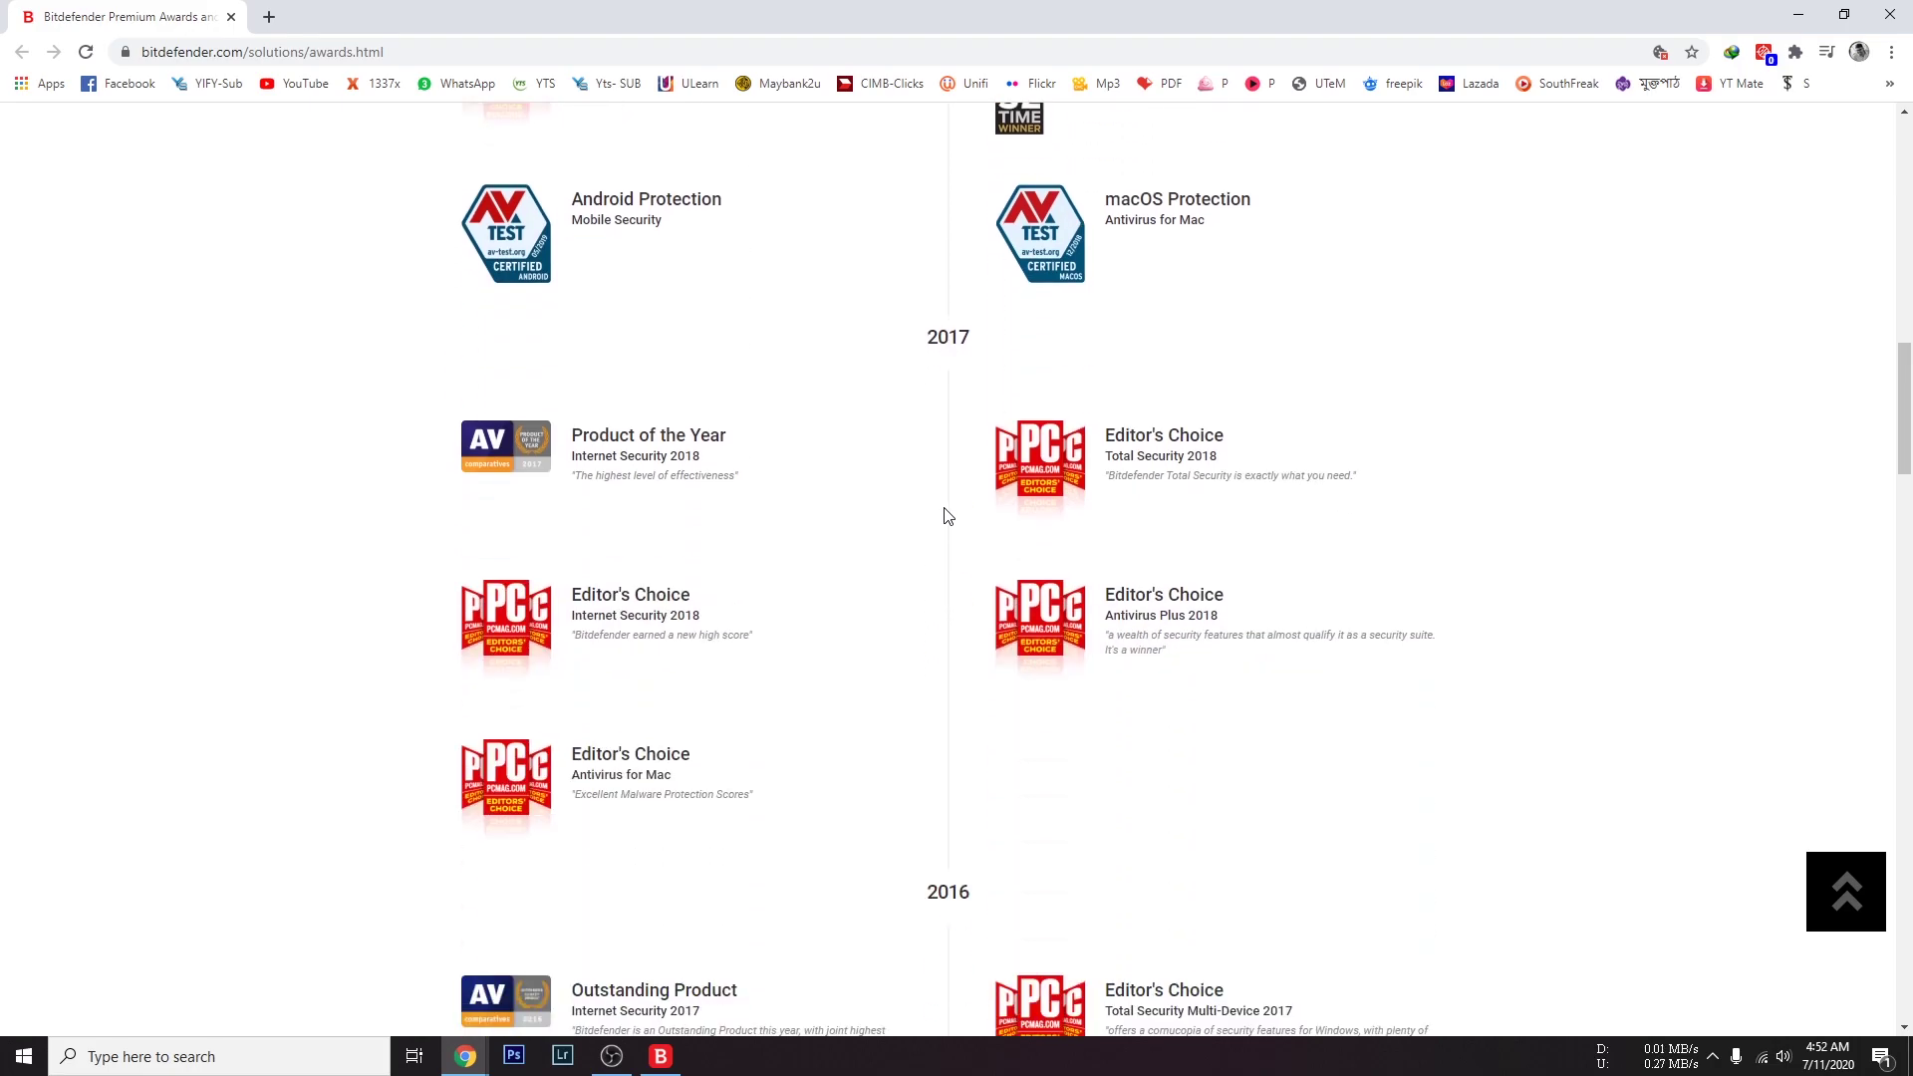
pyautogui.scroll(-5, 947, 515)
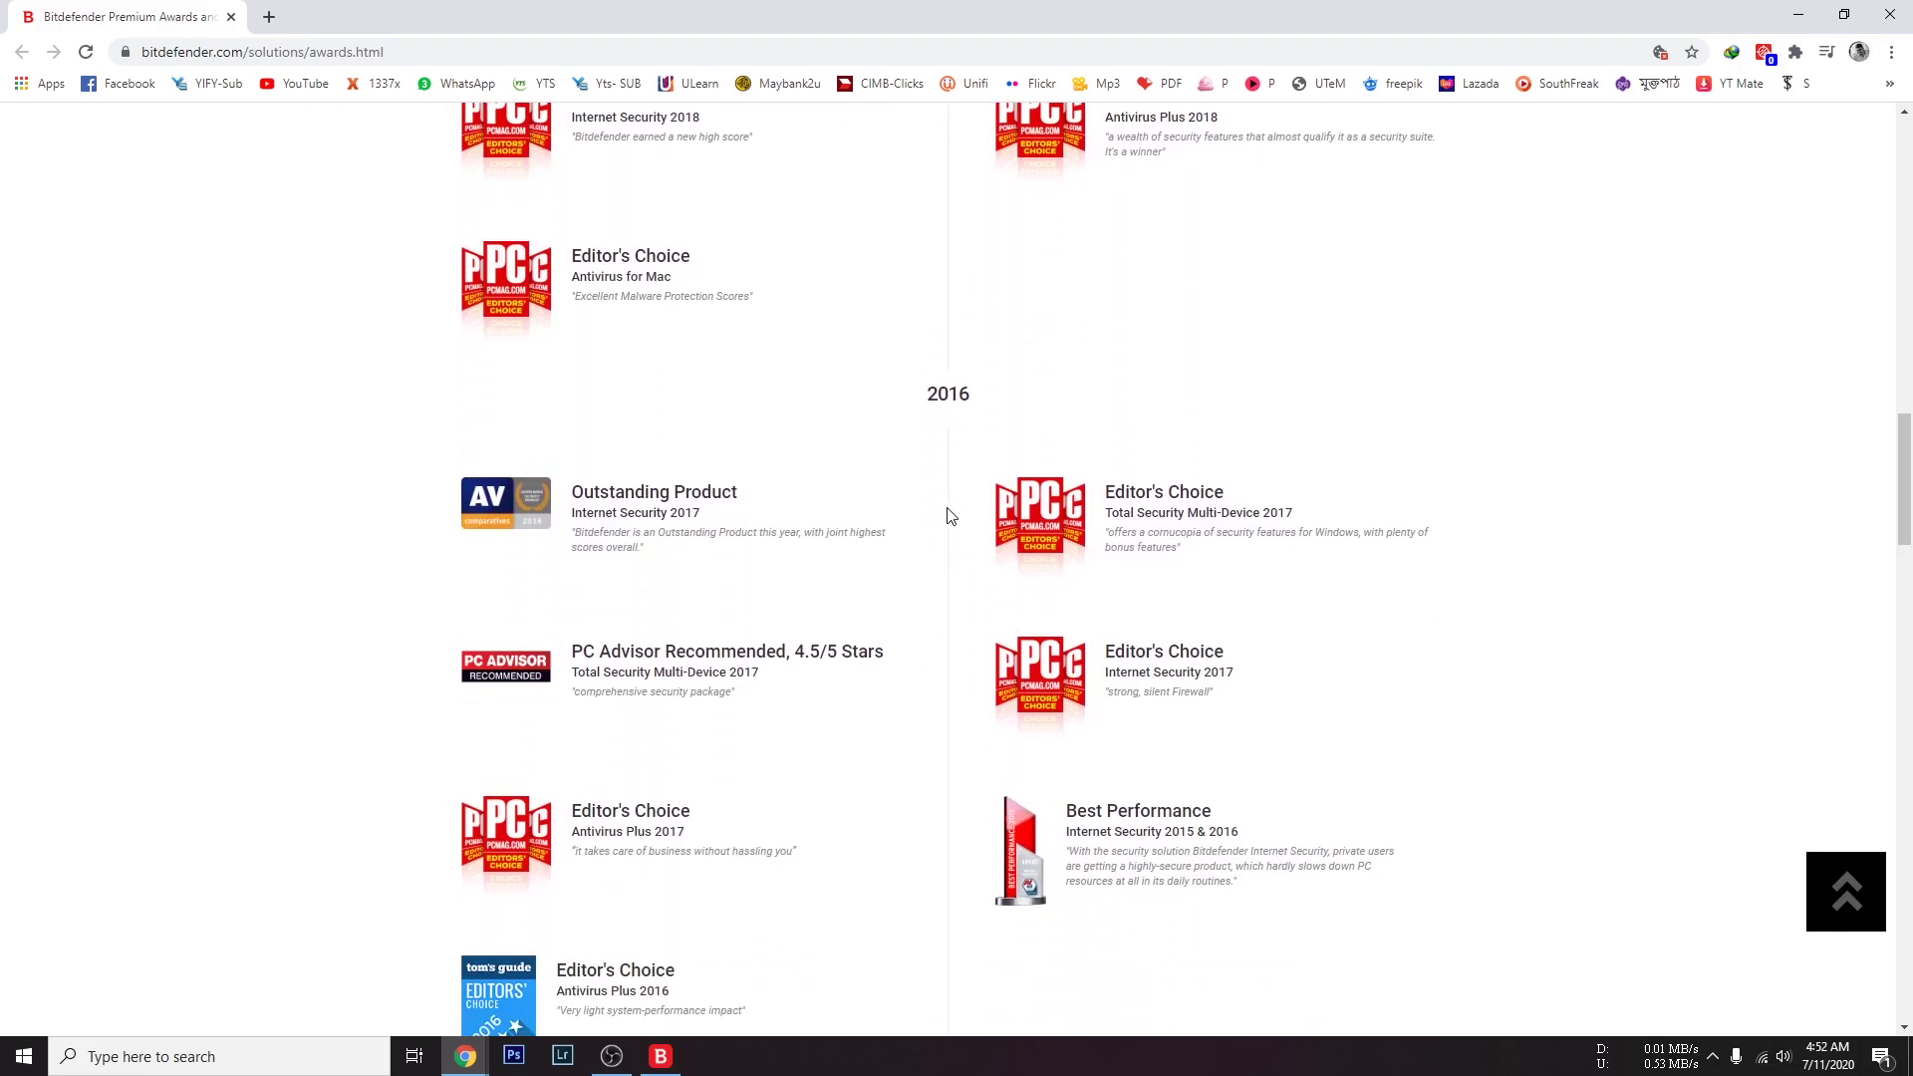
pyautogui.scroll(-4, 950, 515)
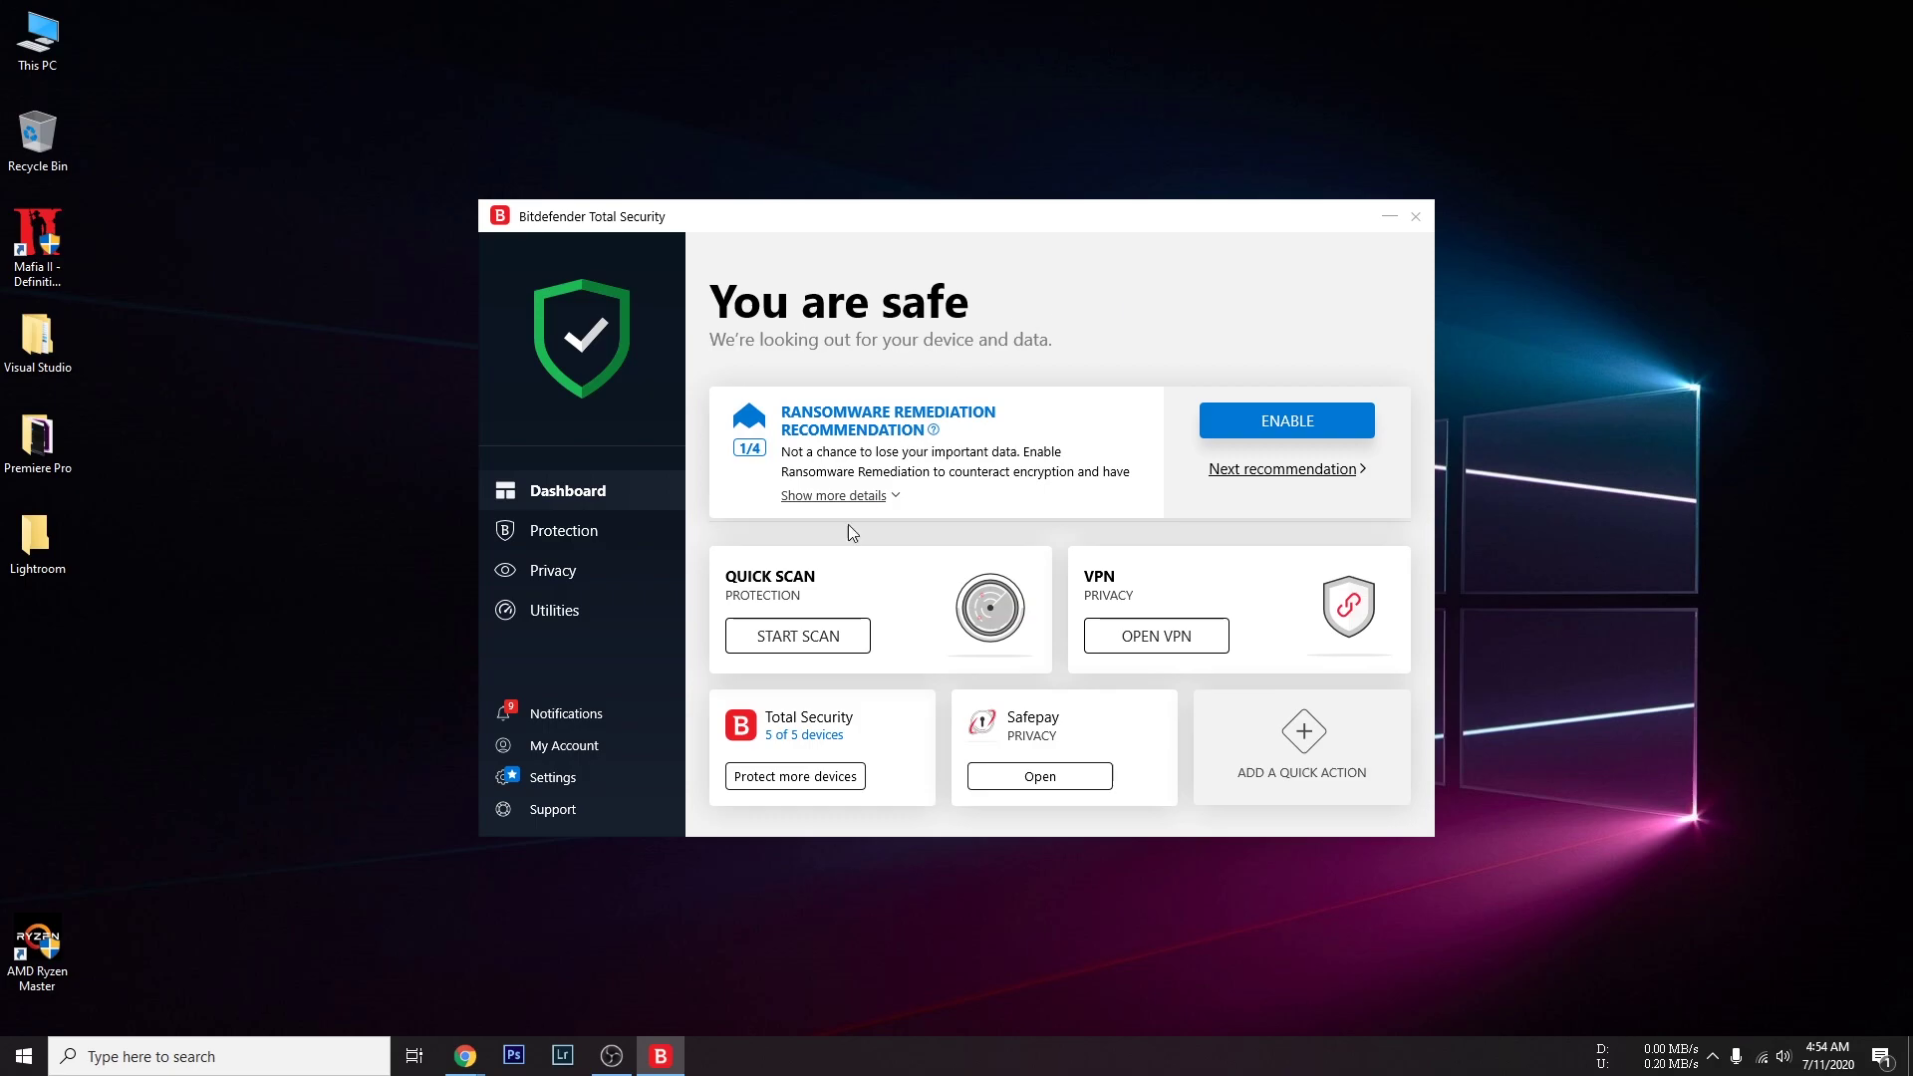
# Step: In Bitdefender Total Security, browse the quick actions that can be pinned to the dashboard, and close the list without adding any
pyautogui.moveTo(1042, 570)
pyautogui.click(1040, 563)
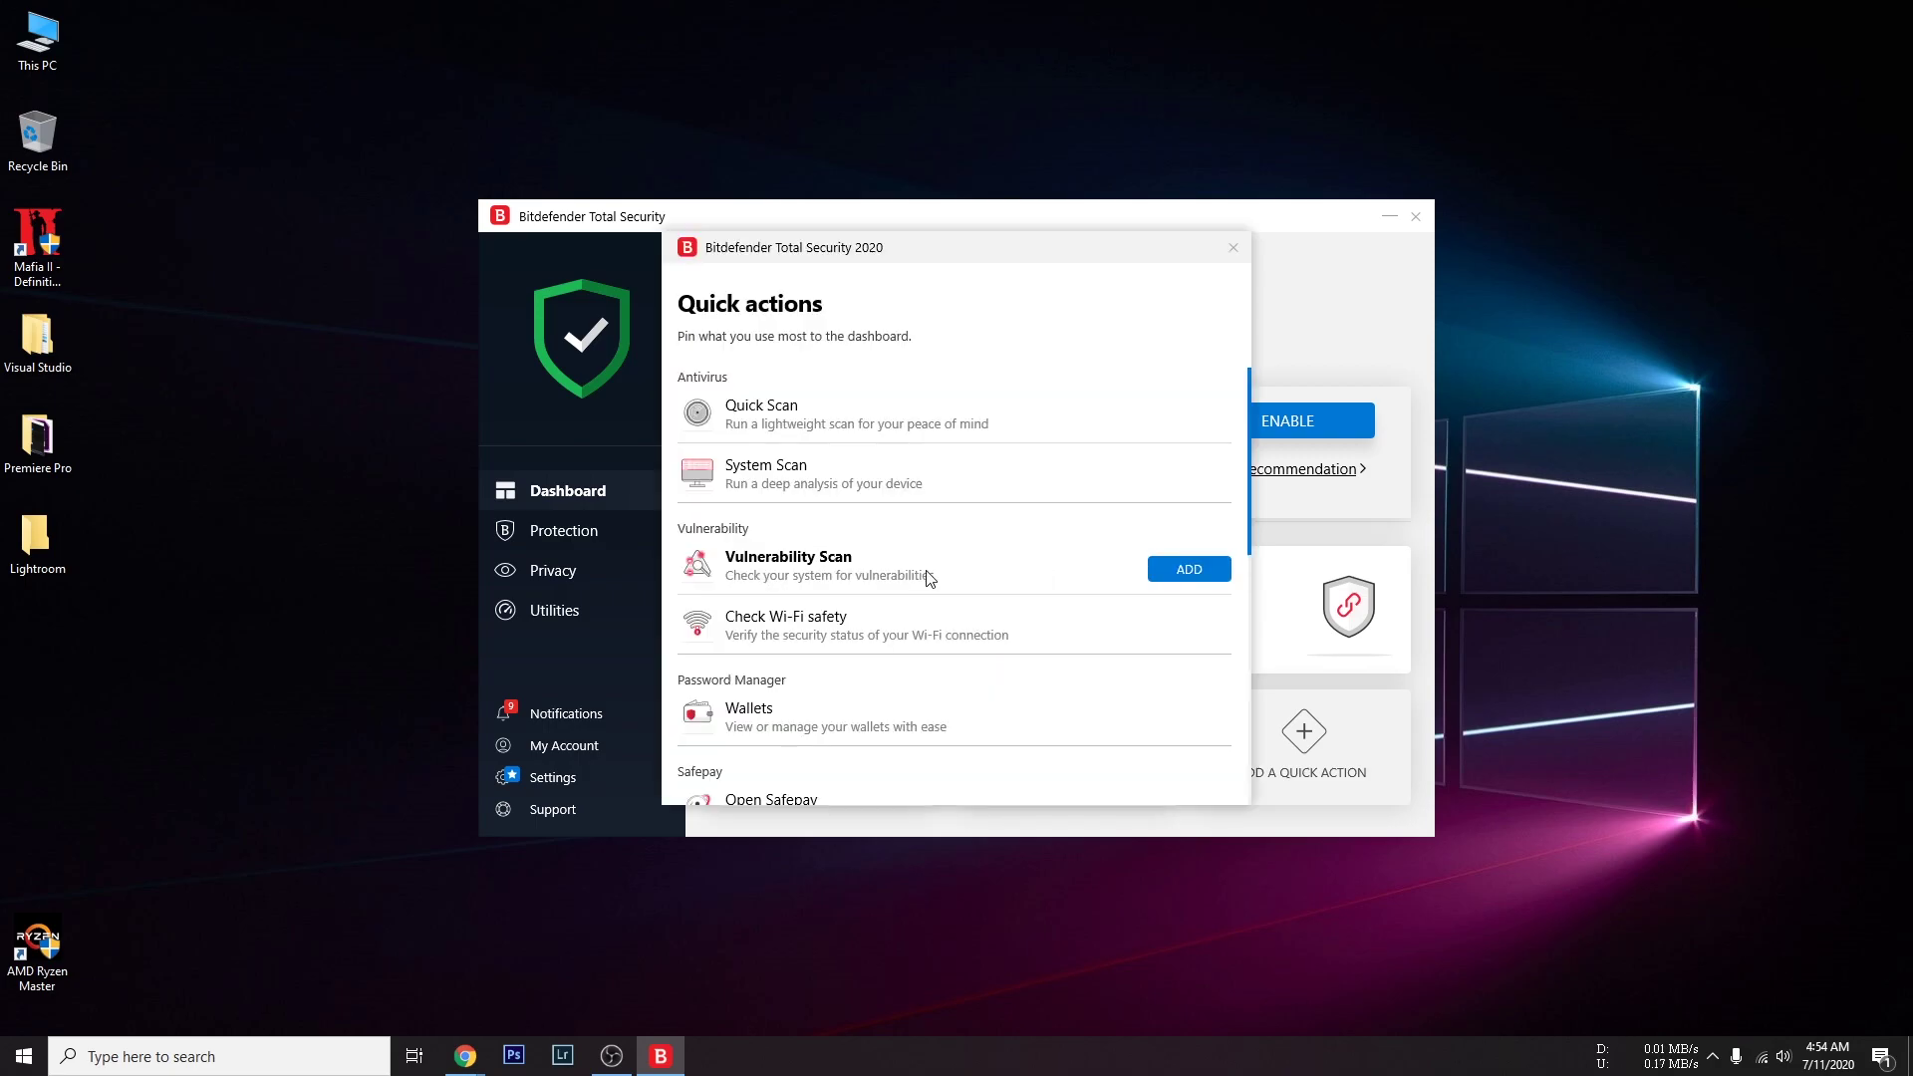
pyautogui.scroll(-2, 901, 598)
pyautogui.scroll(2, 897, 598)
pyautogui.scroll(-4, 906, 628)
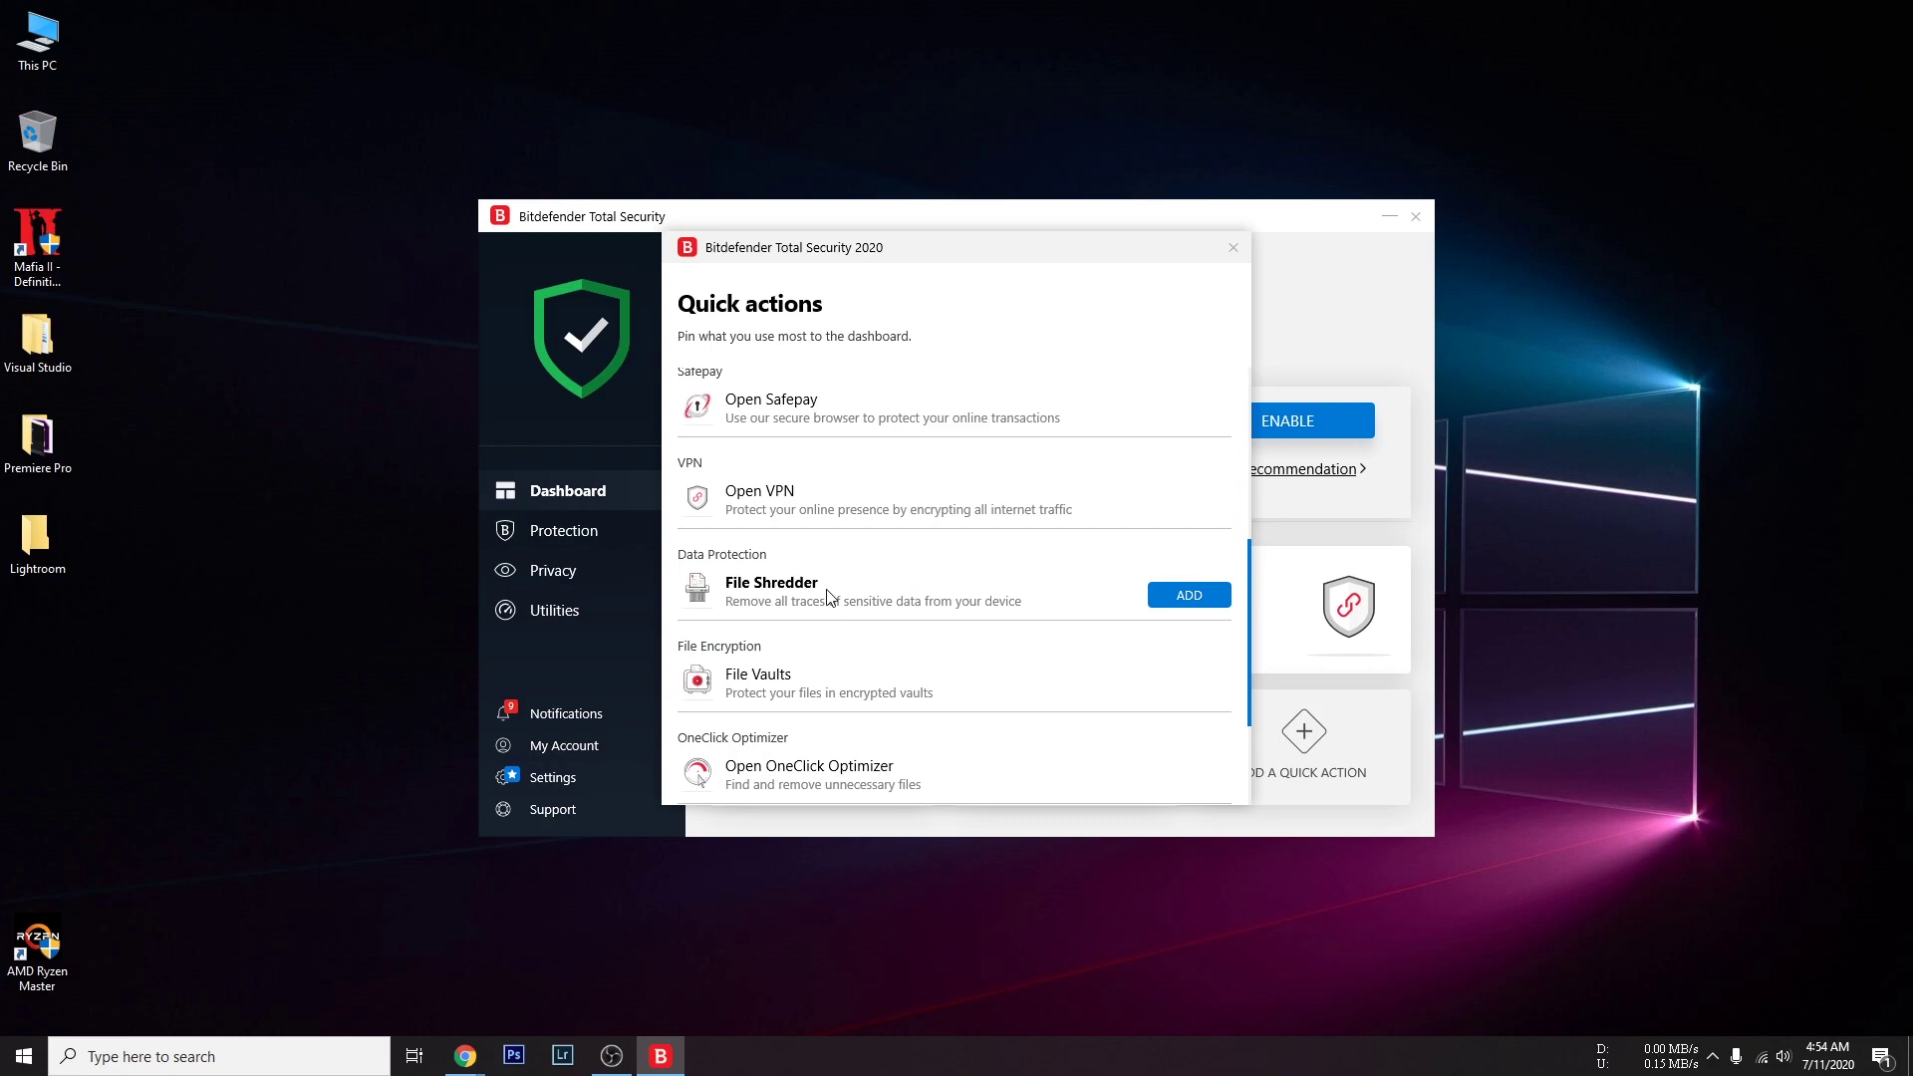
pyautogui.scroll(-2, 829, 598)
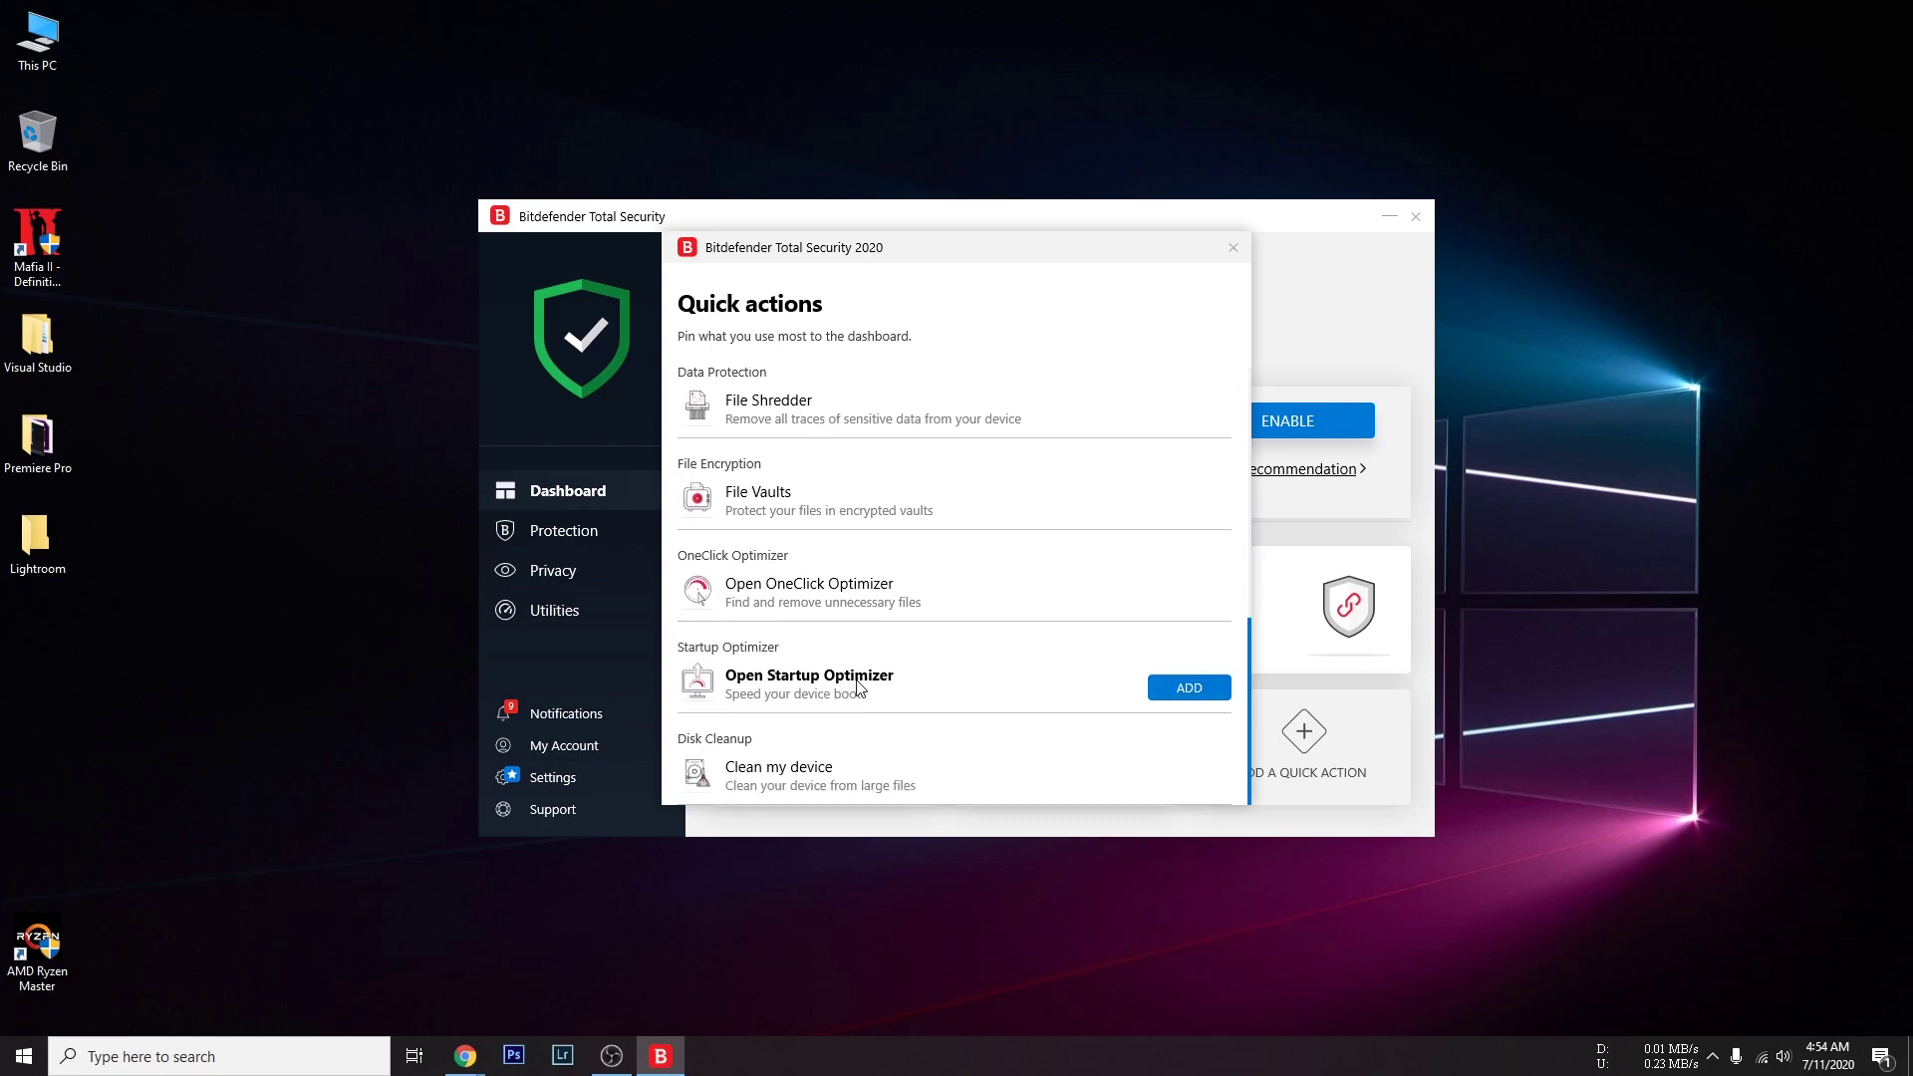
pyautogui.click(1235, 249)
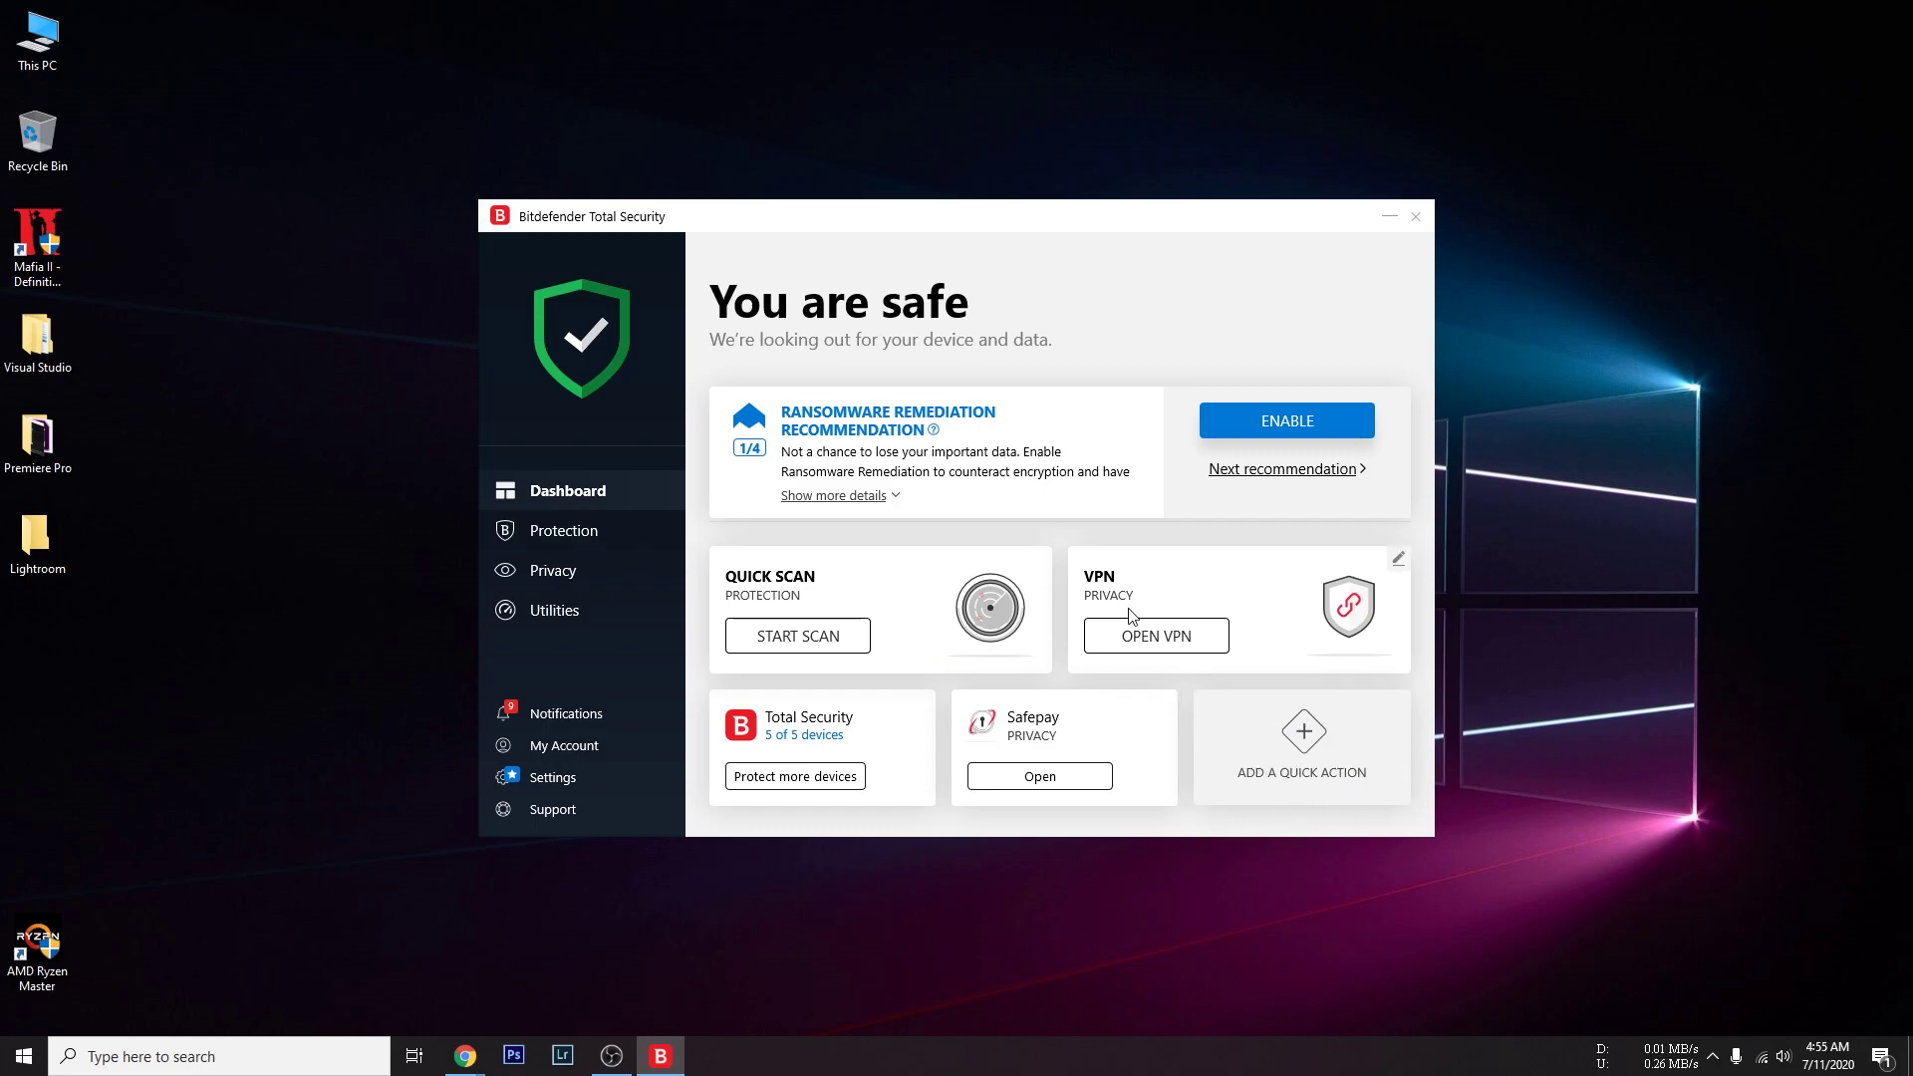
# Step: Look through the Protection features and read the Parental Advisor description among the Privacy features
pyautogui.click(555, 544)
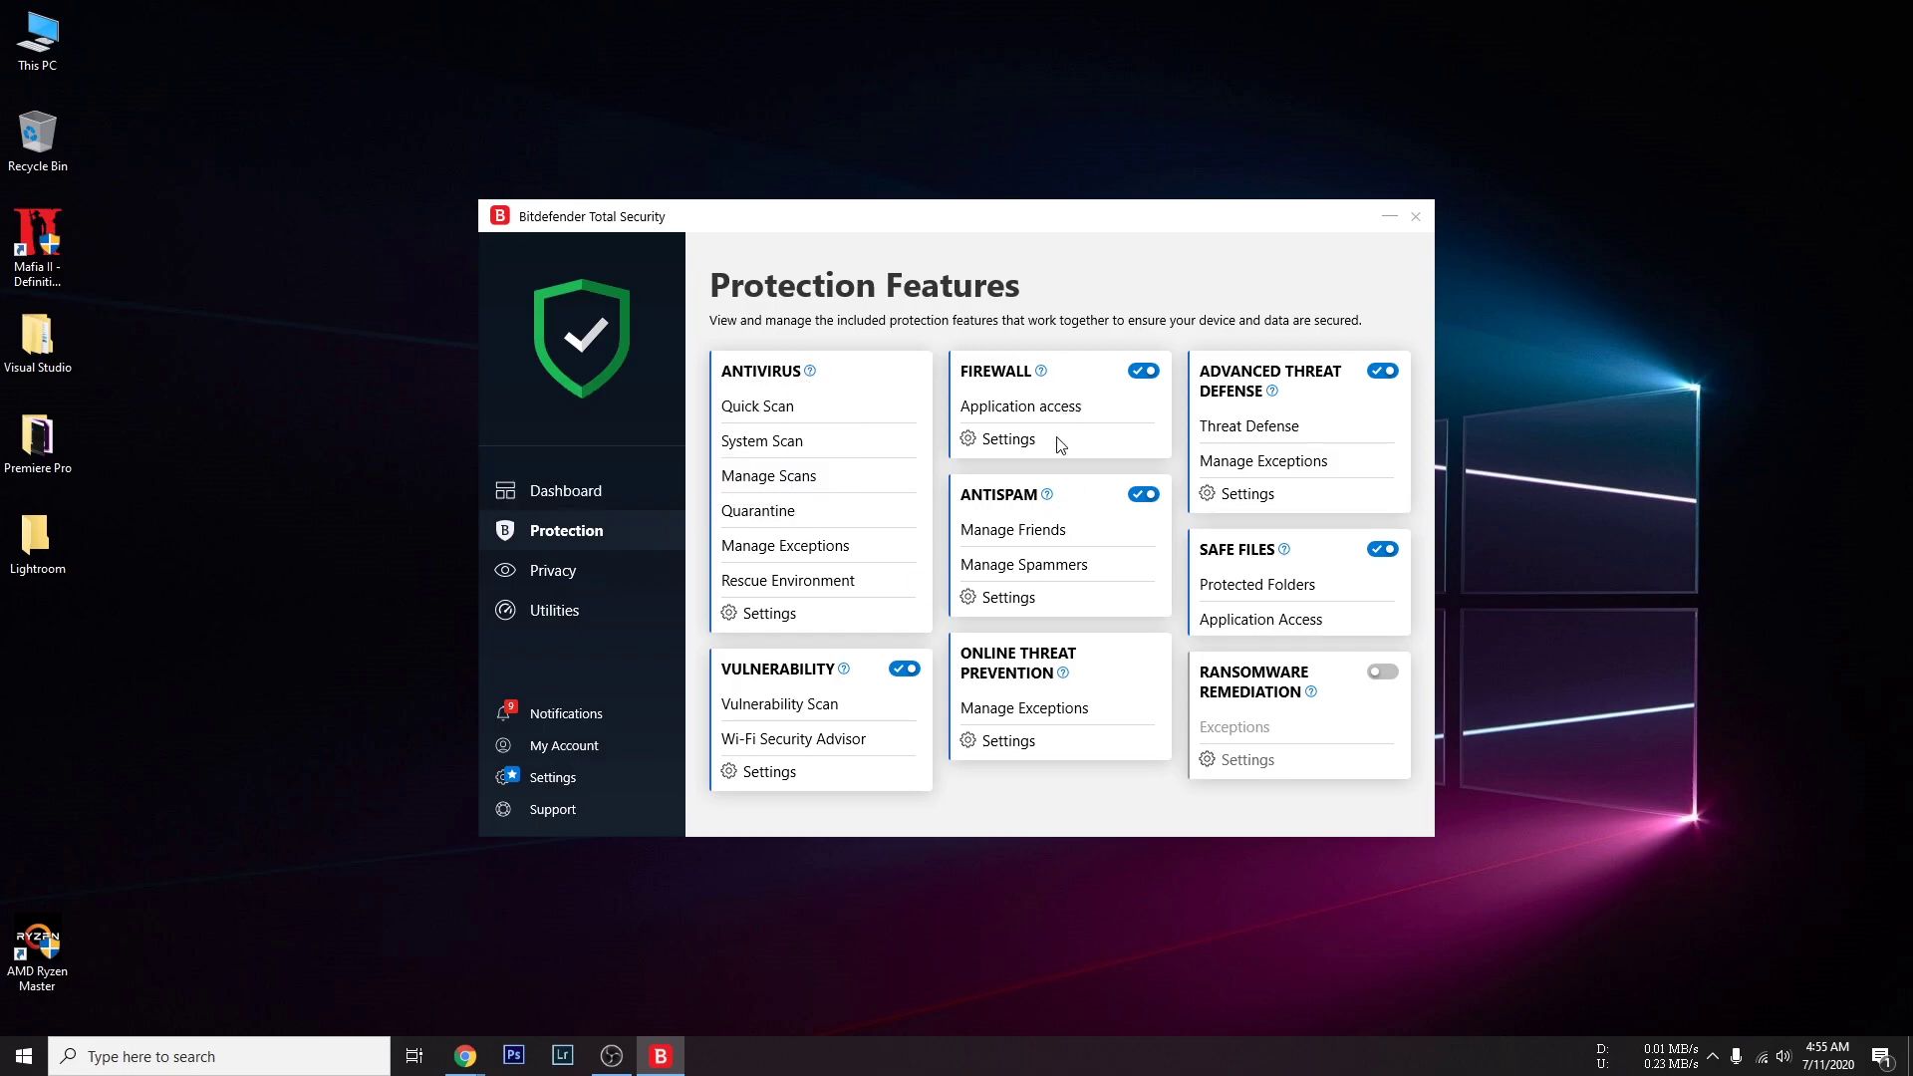
pyautogui.moveTo(1046, 497)
pyautogui.click(778, 547)
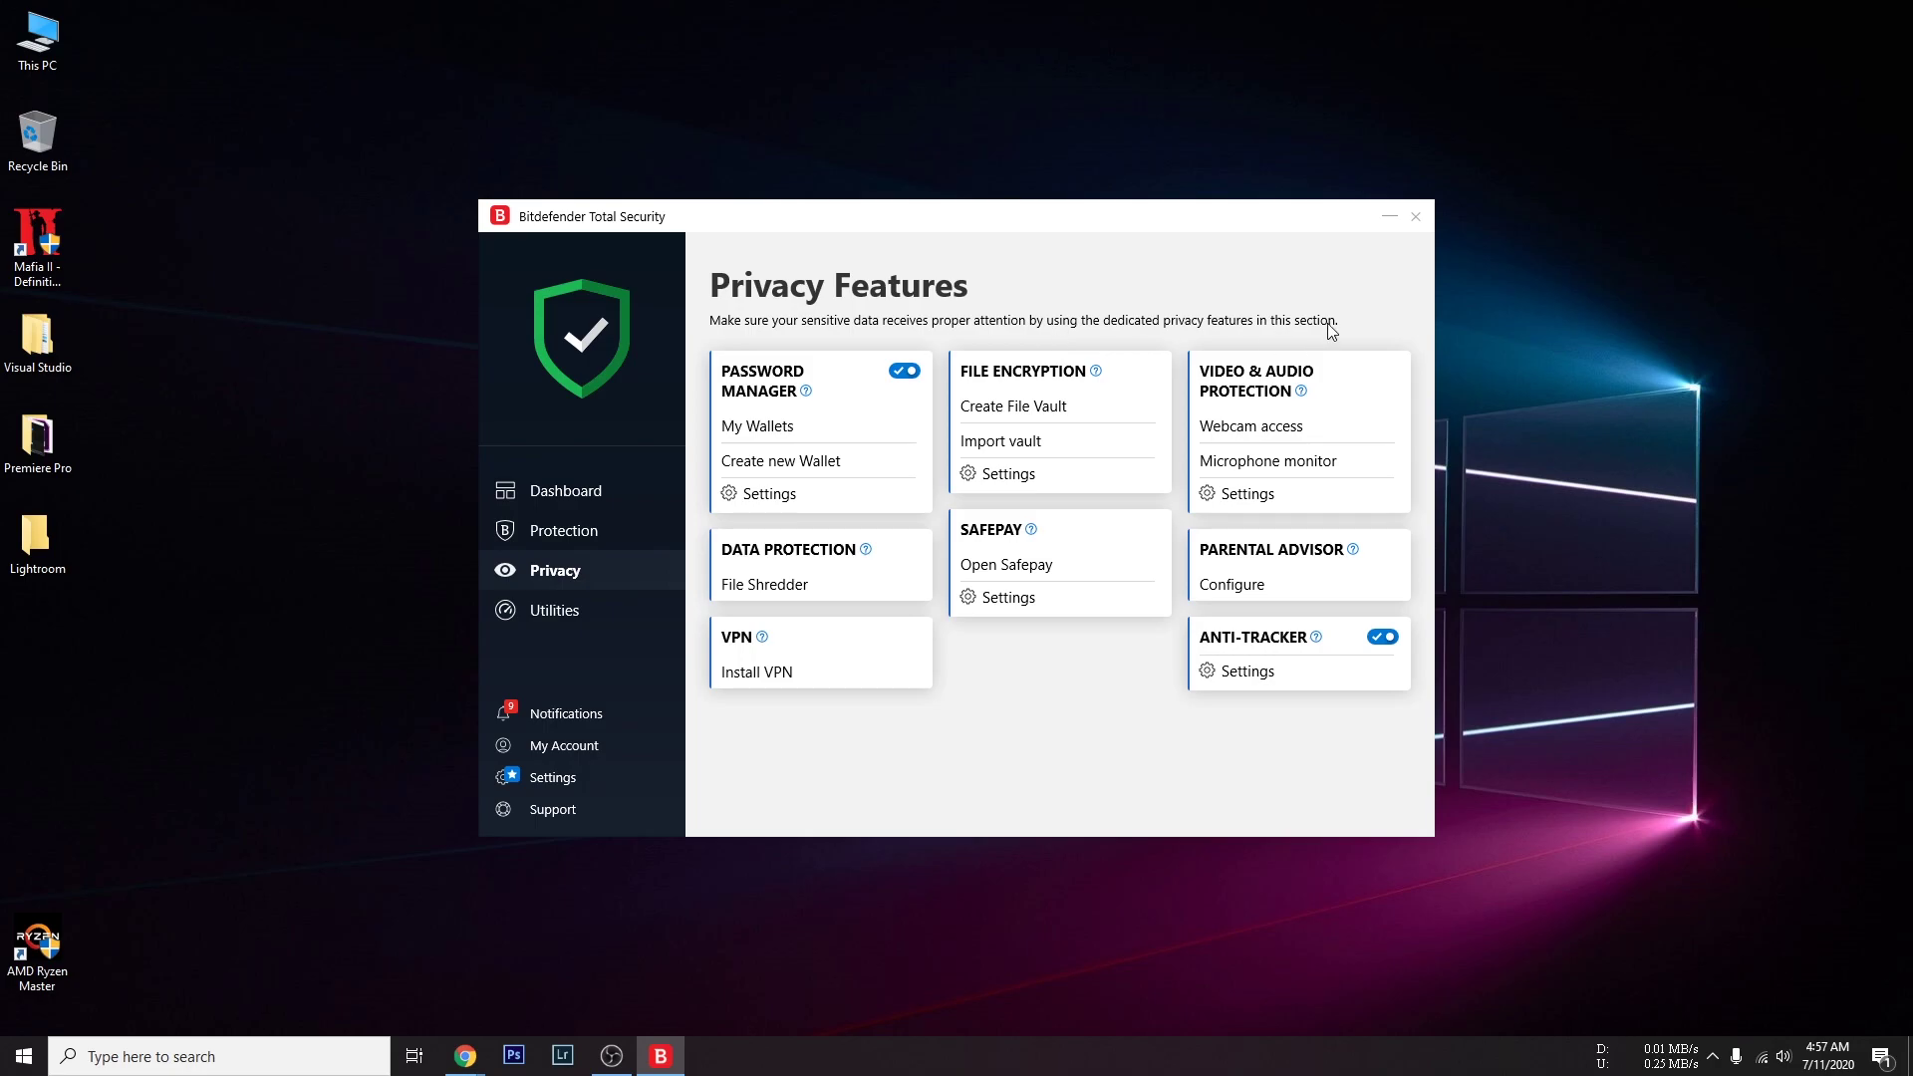
pyautogui.moveTo(1300, 561)
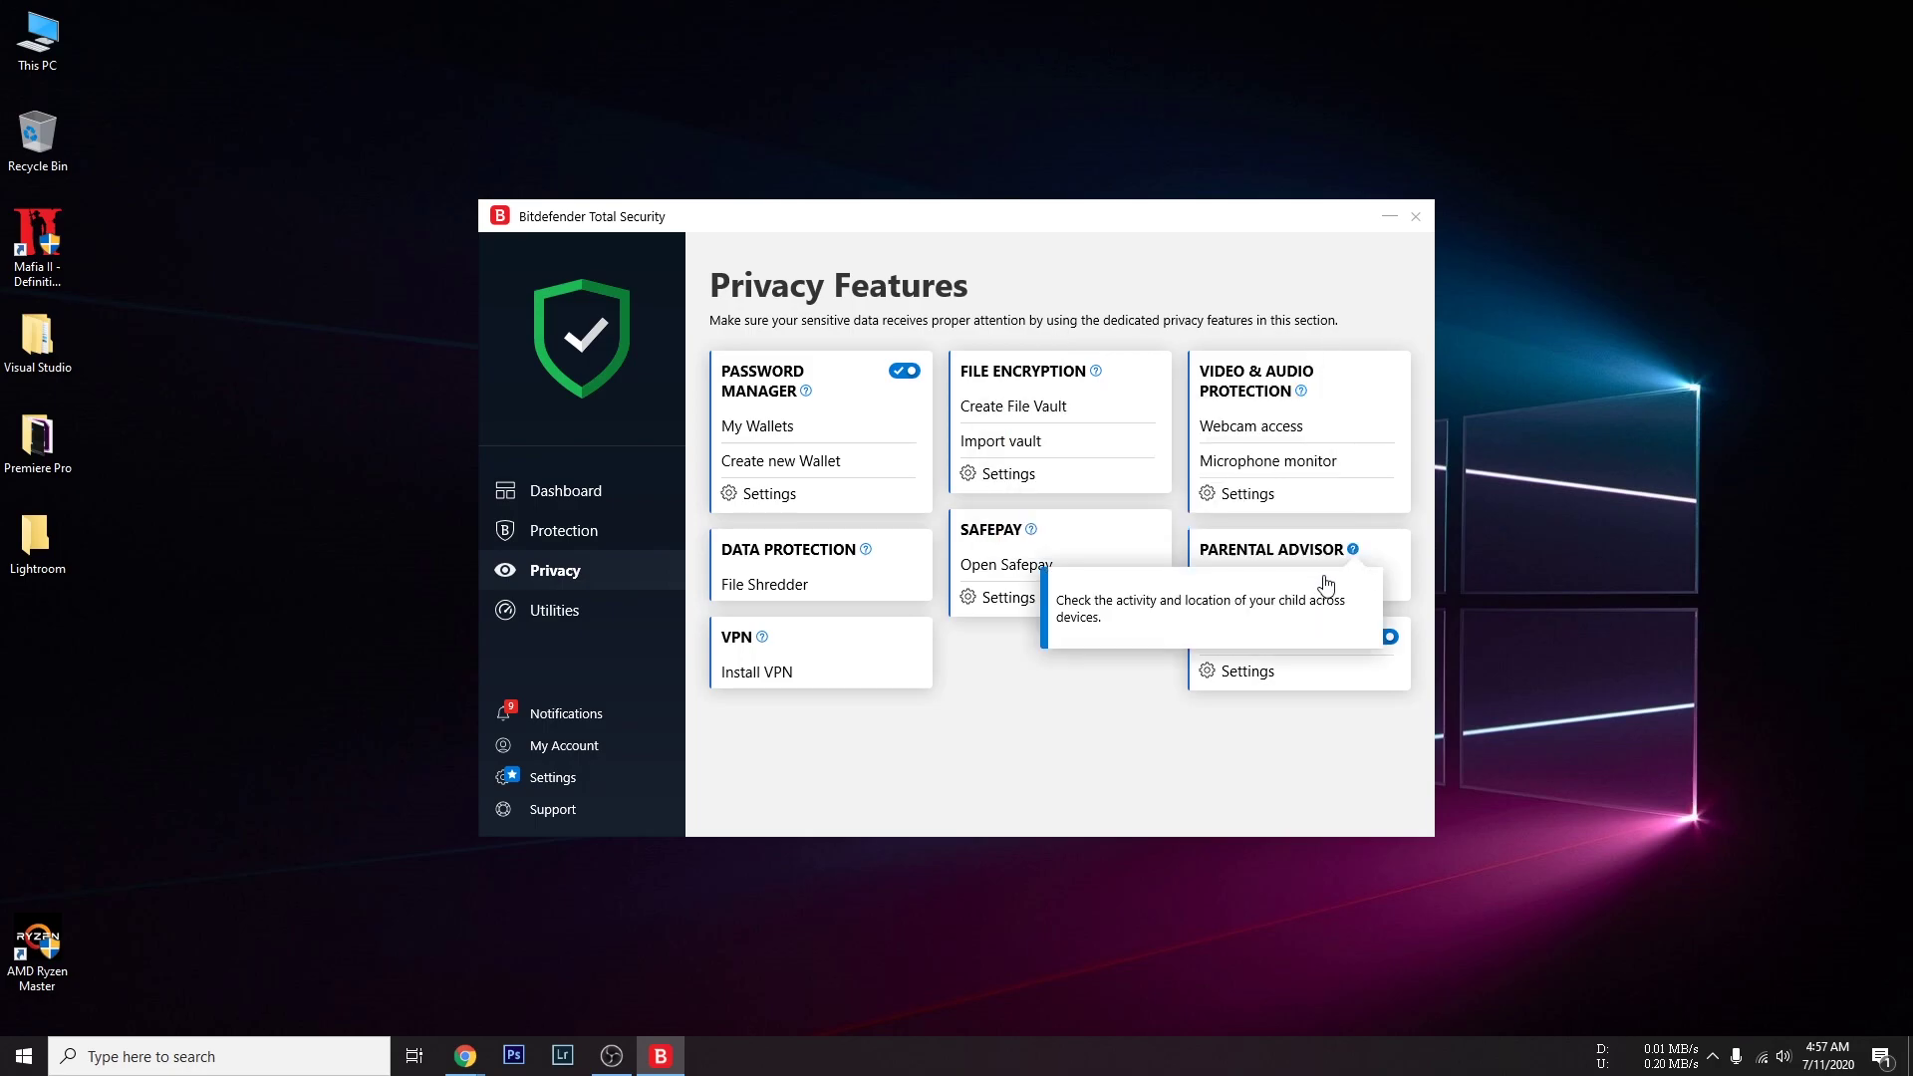
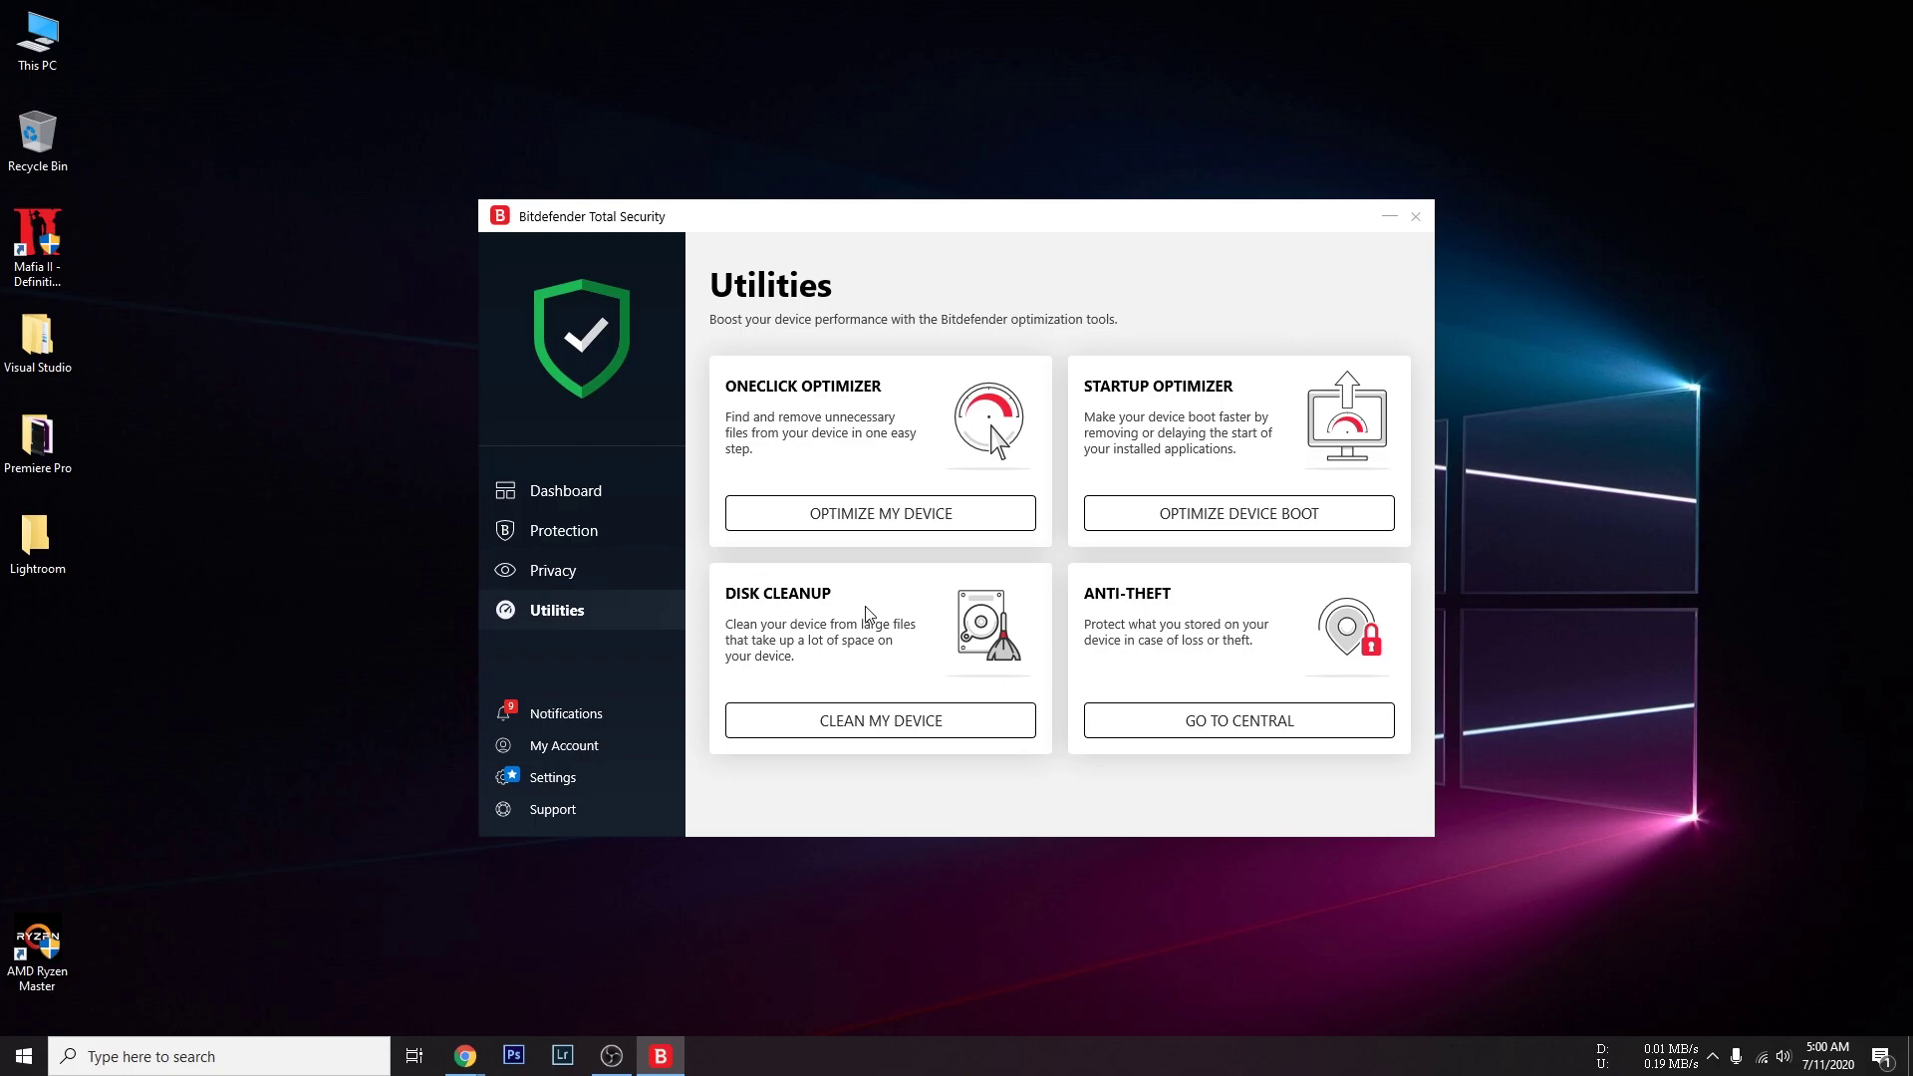
# Step: Open the notifications, read the details of the most recent blocked suspicious connection, and collapse the entry again
pyautogui.click(582, 715)
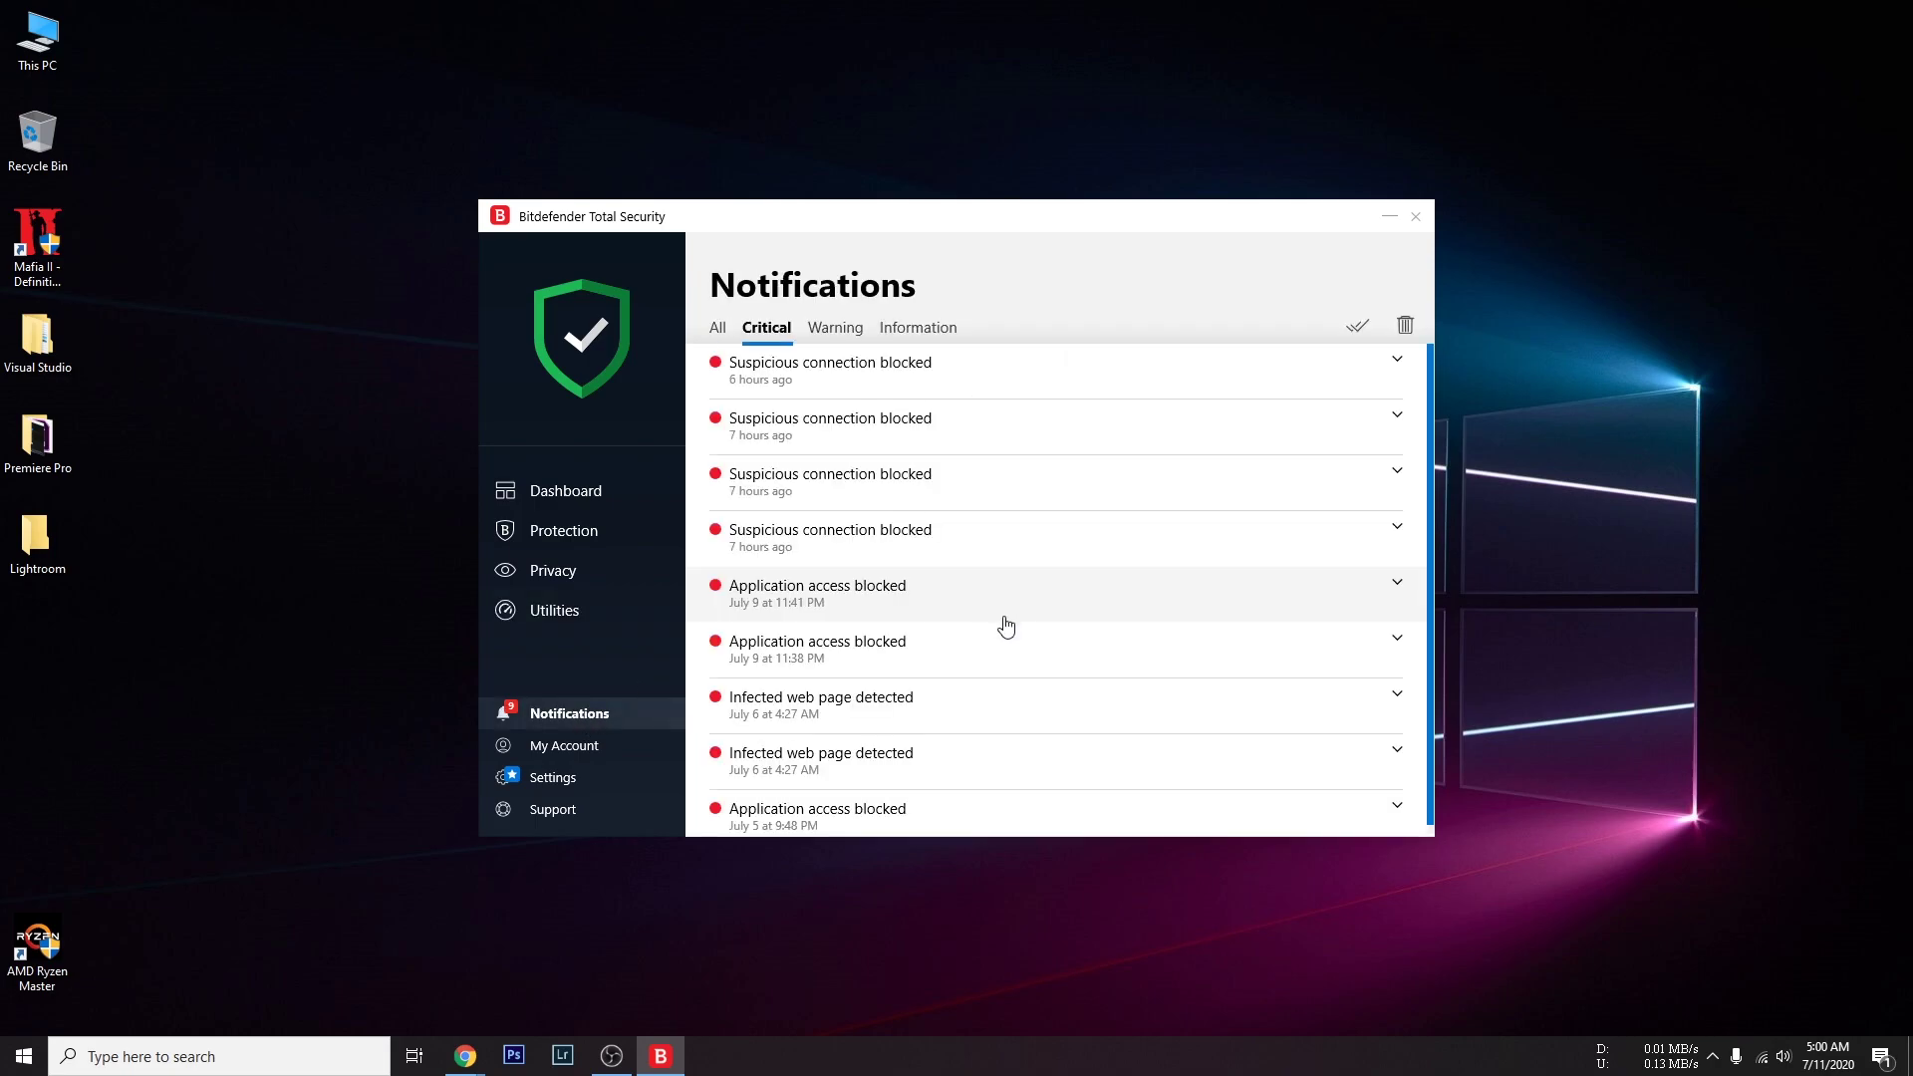
pyautogui.click(880, 373)
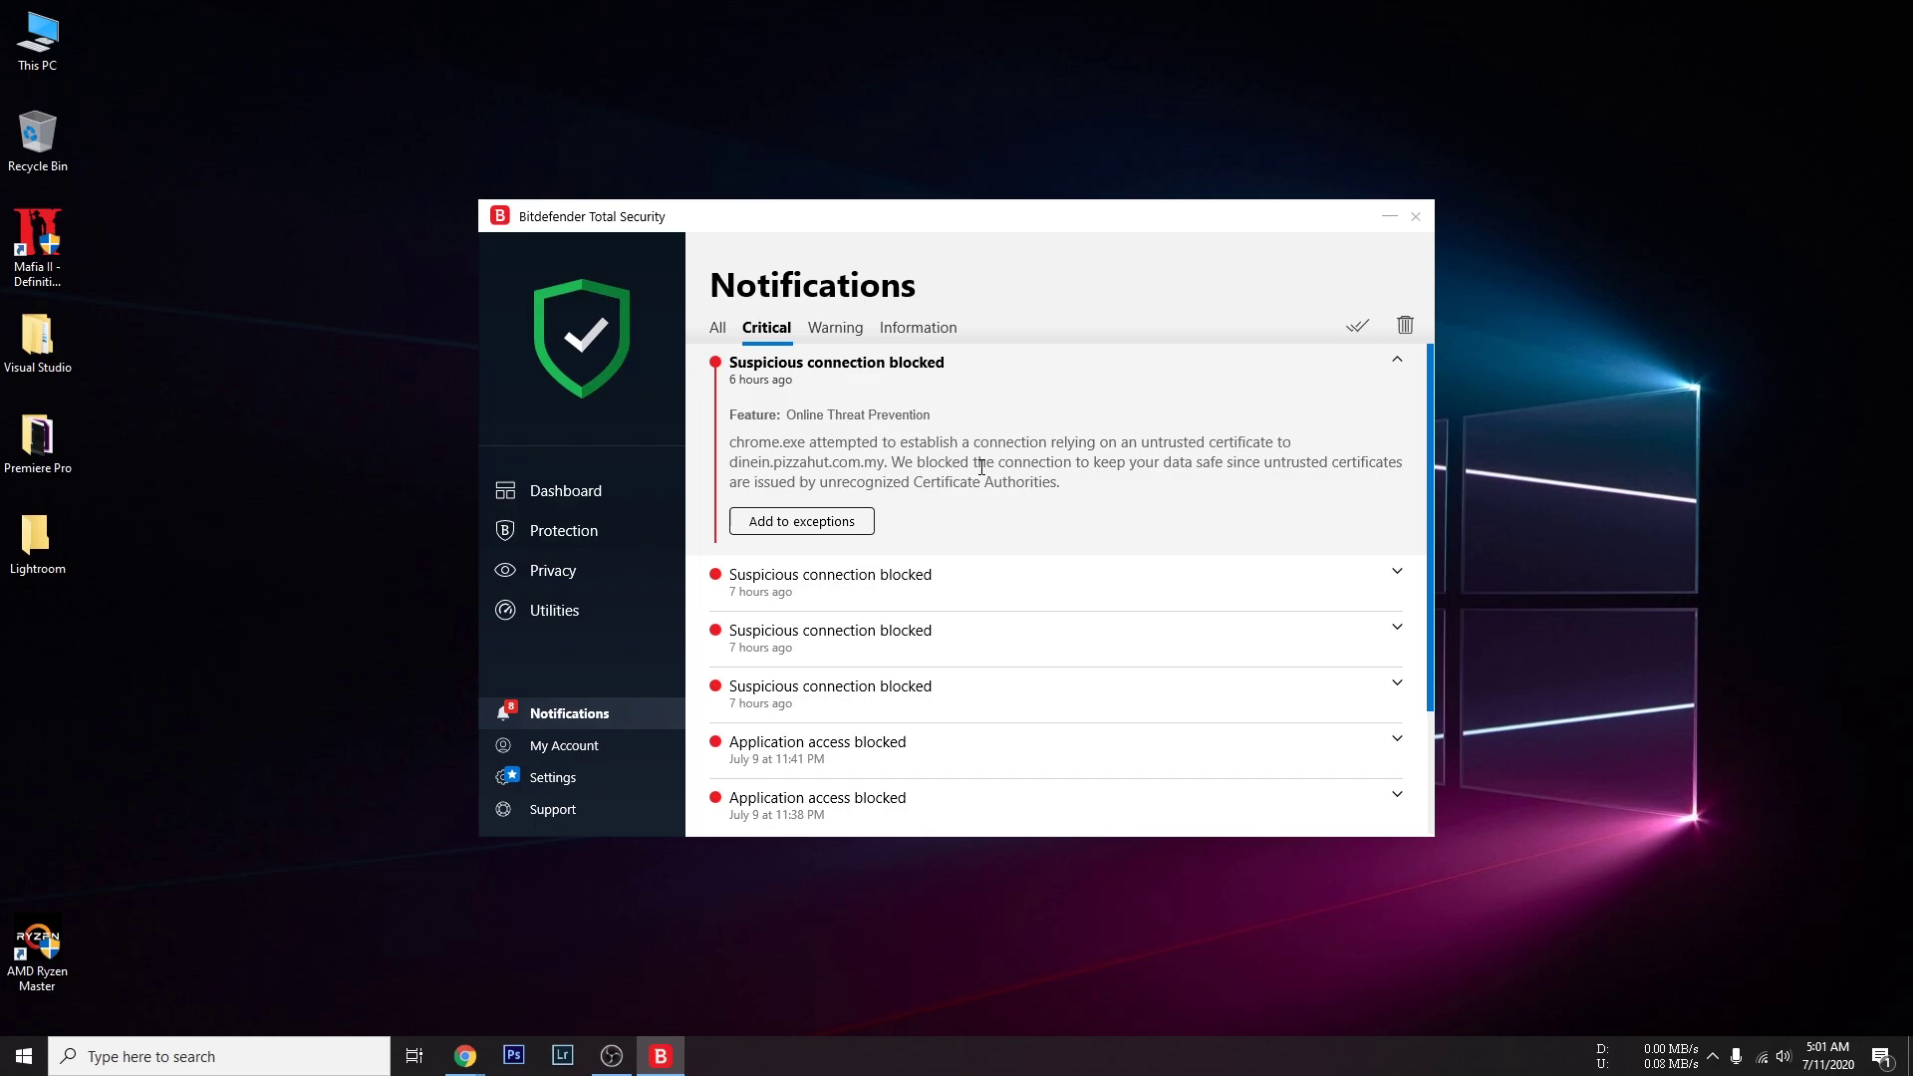
pyautogui.click(824, 387)
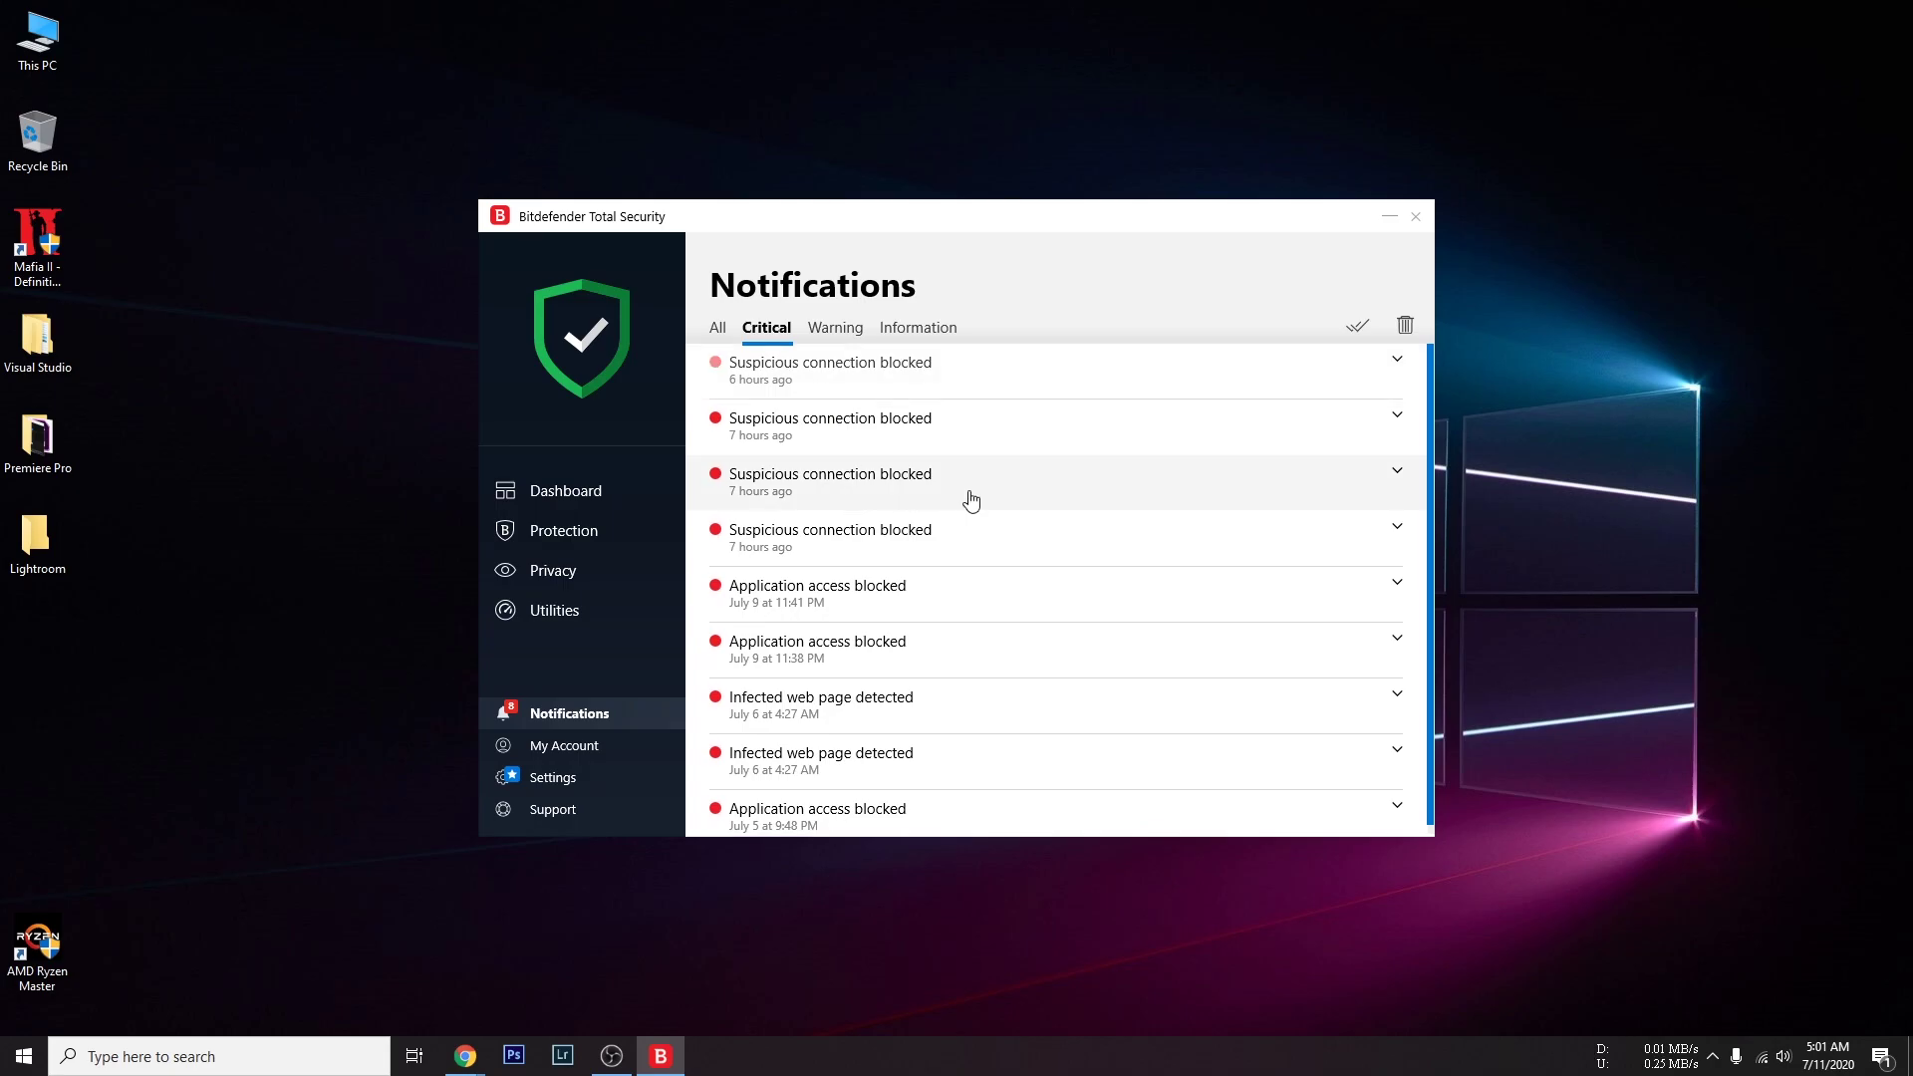
# Step: Browse the combined list of notifications of all types and return to the newest entries
pyautogui.click(717, 328)
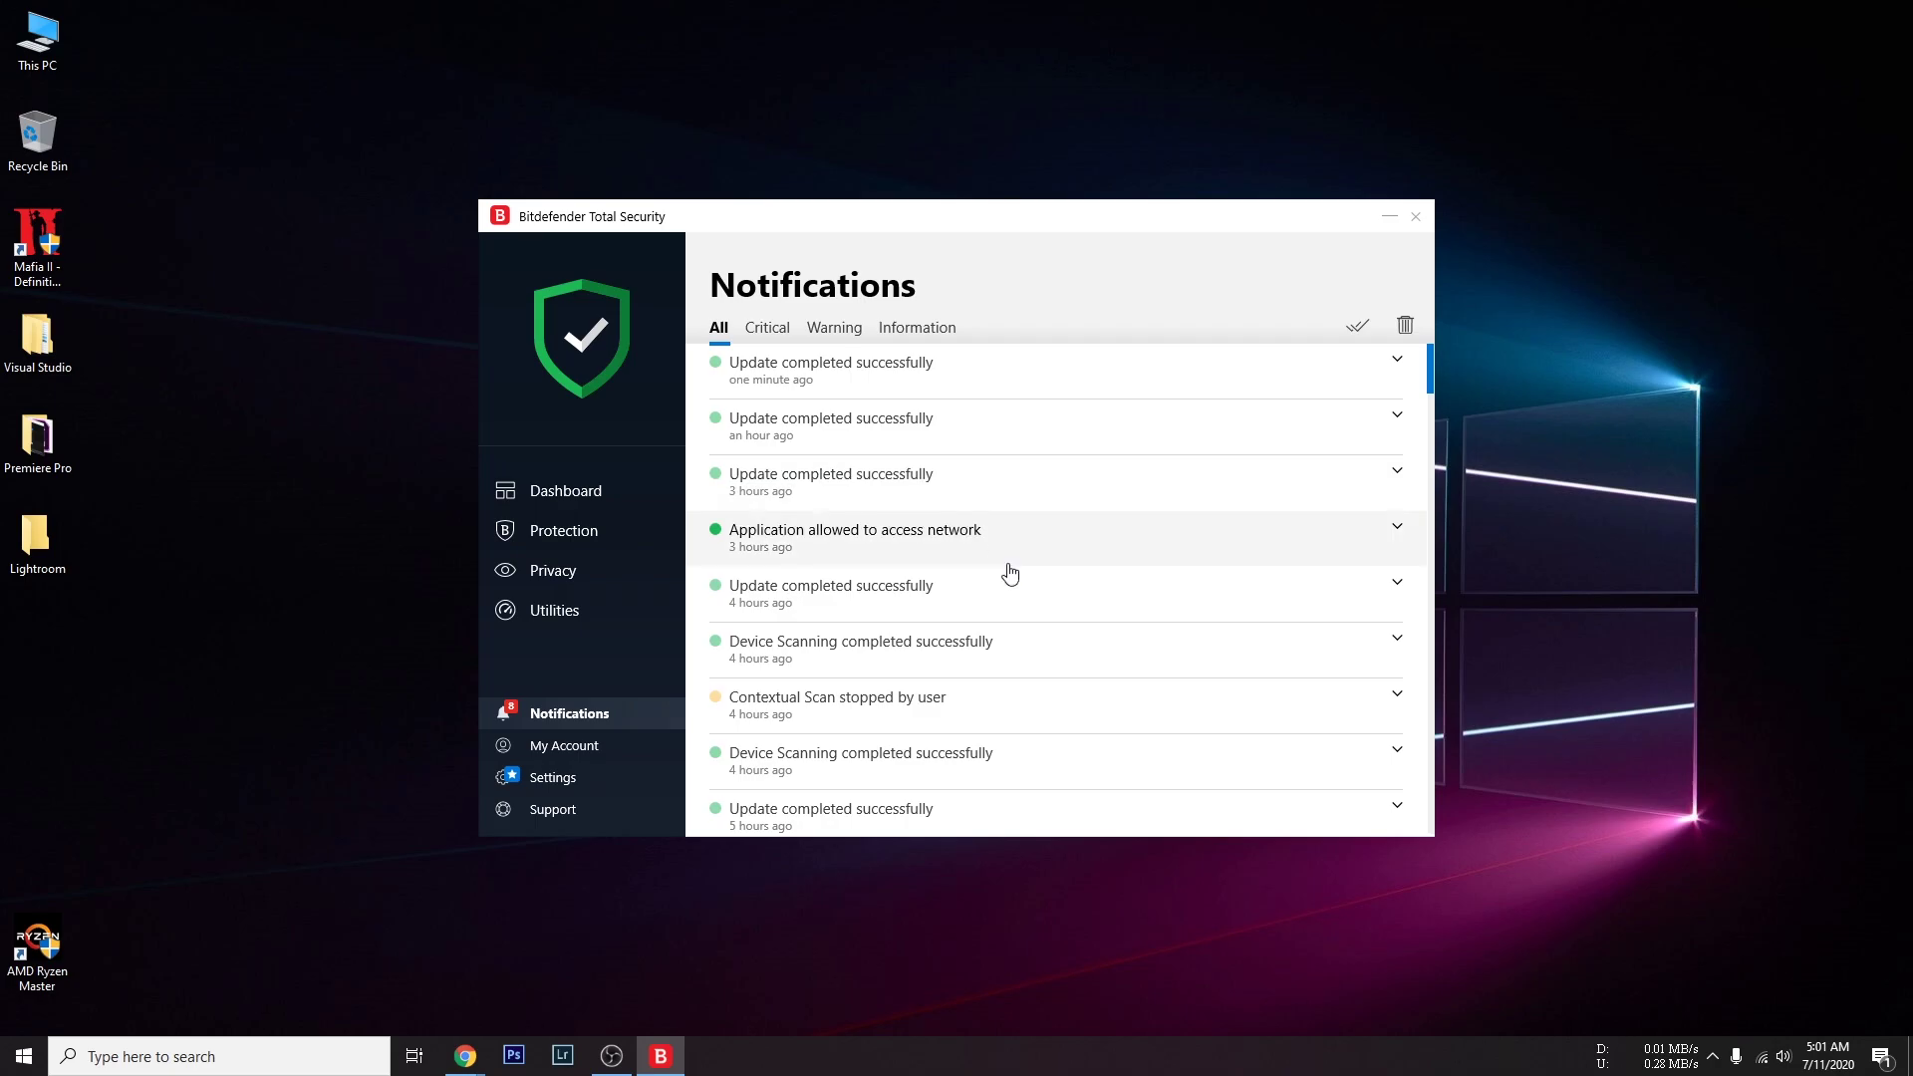
pyautogui.scroll(-15, 1010, 574)
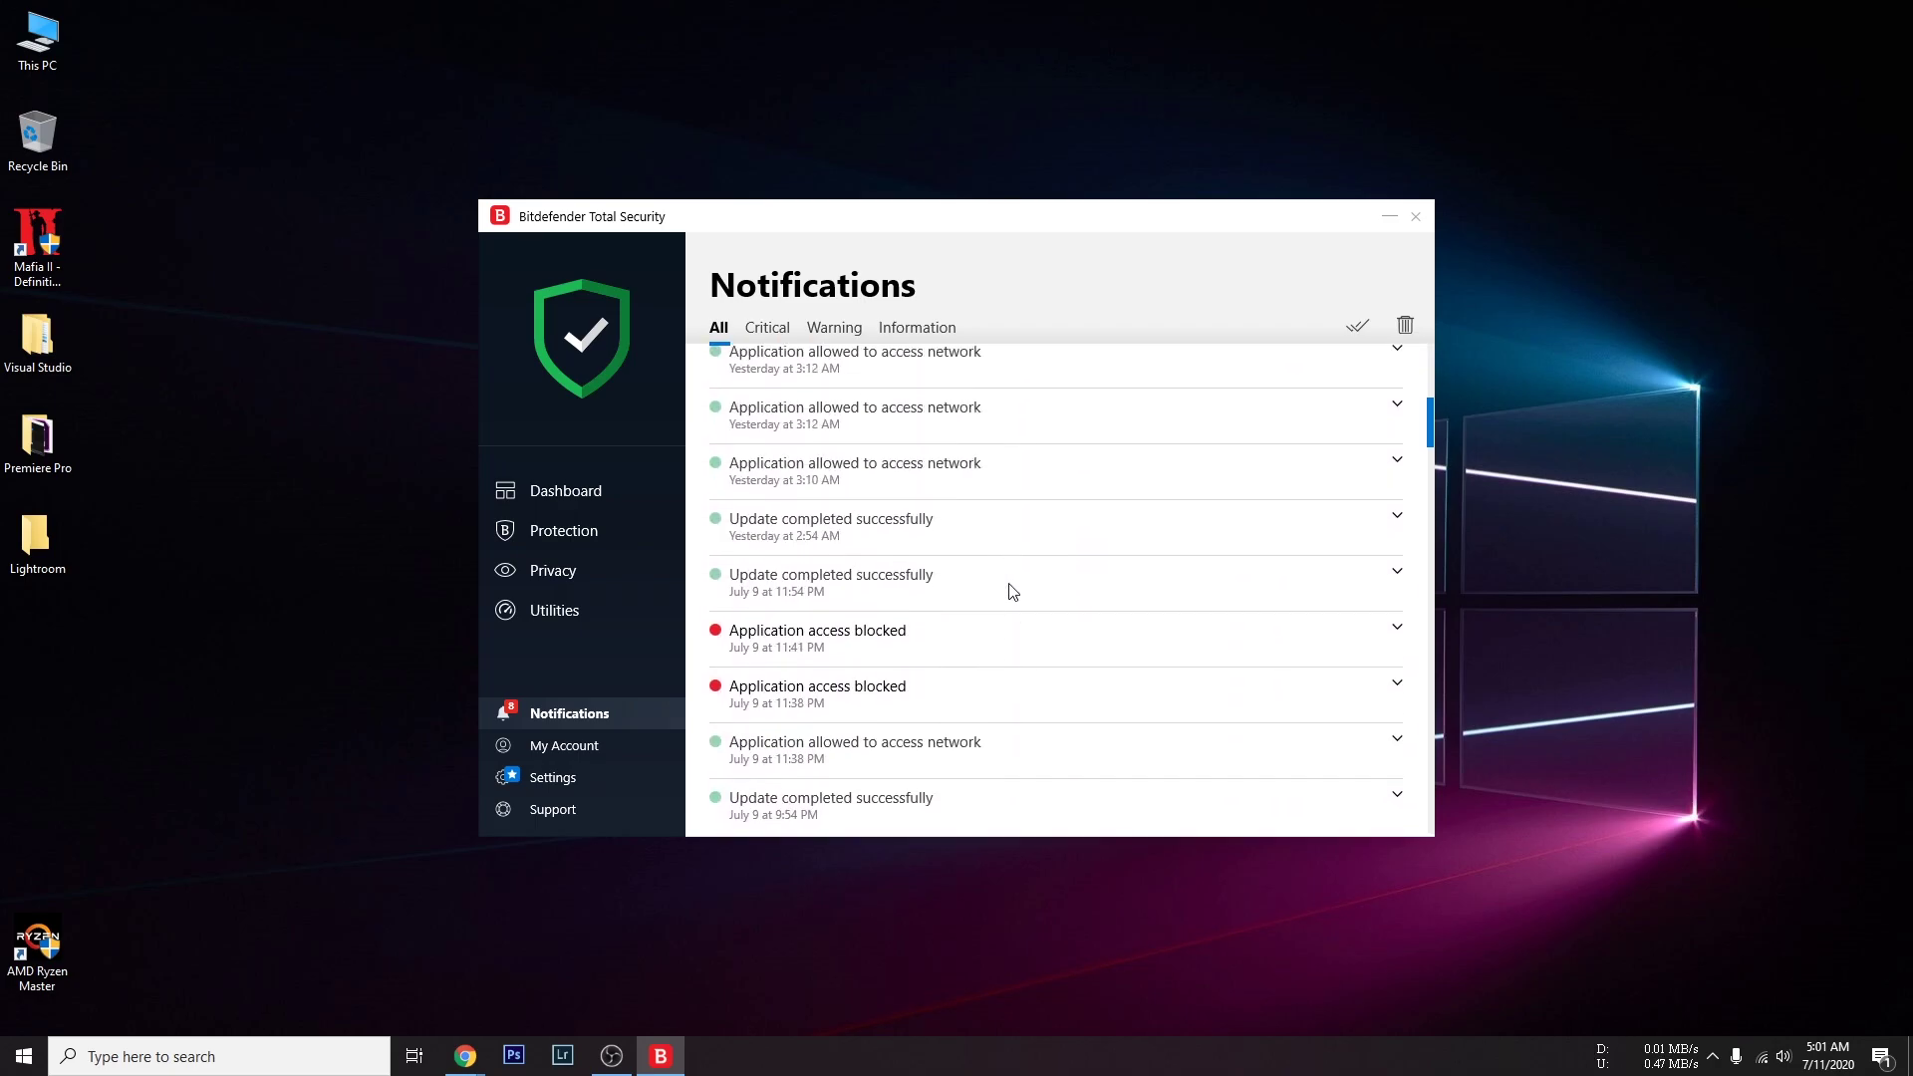
pyautogui.scroll(10, 1013, 592)
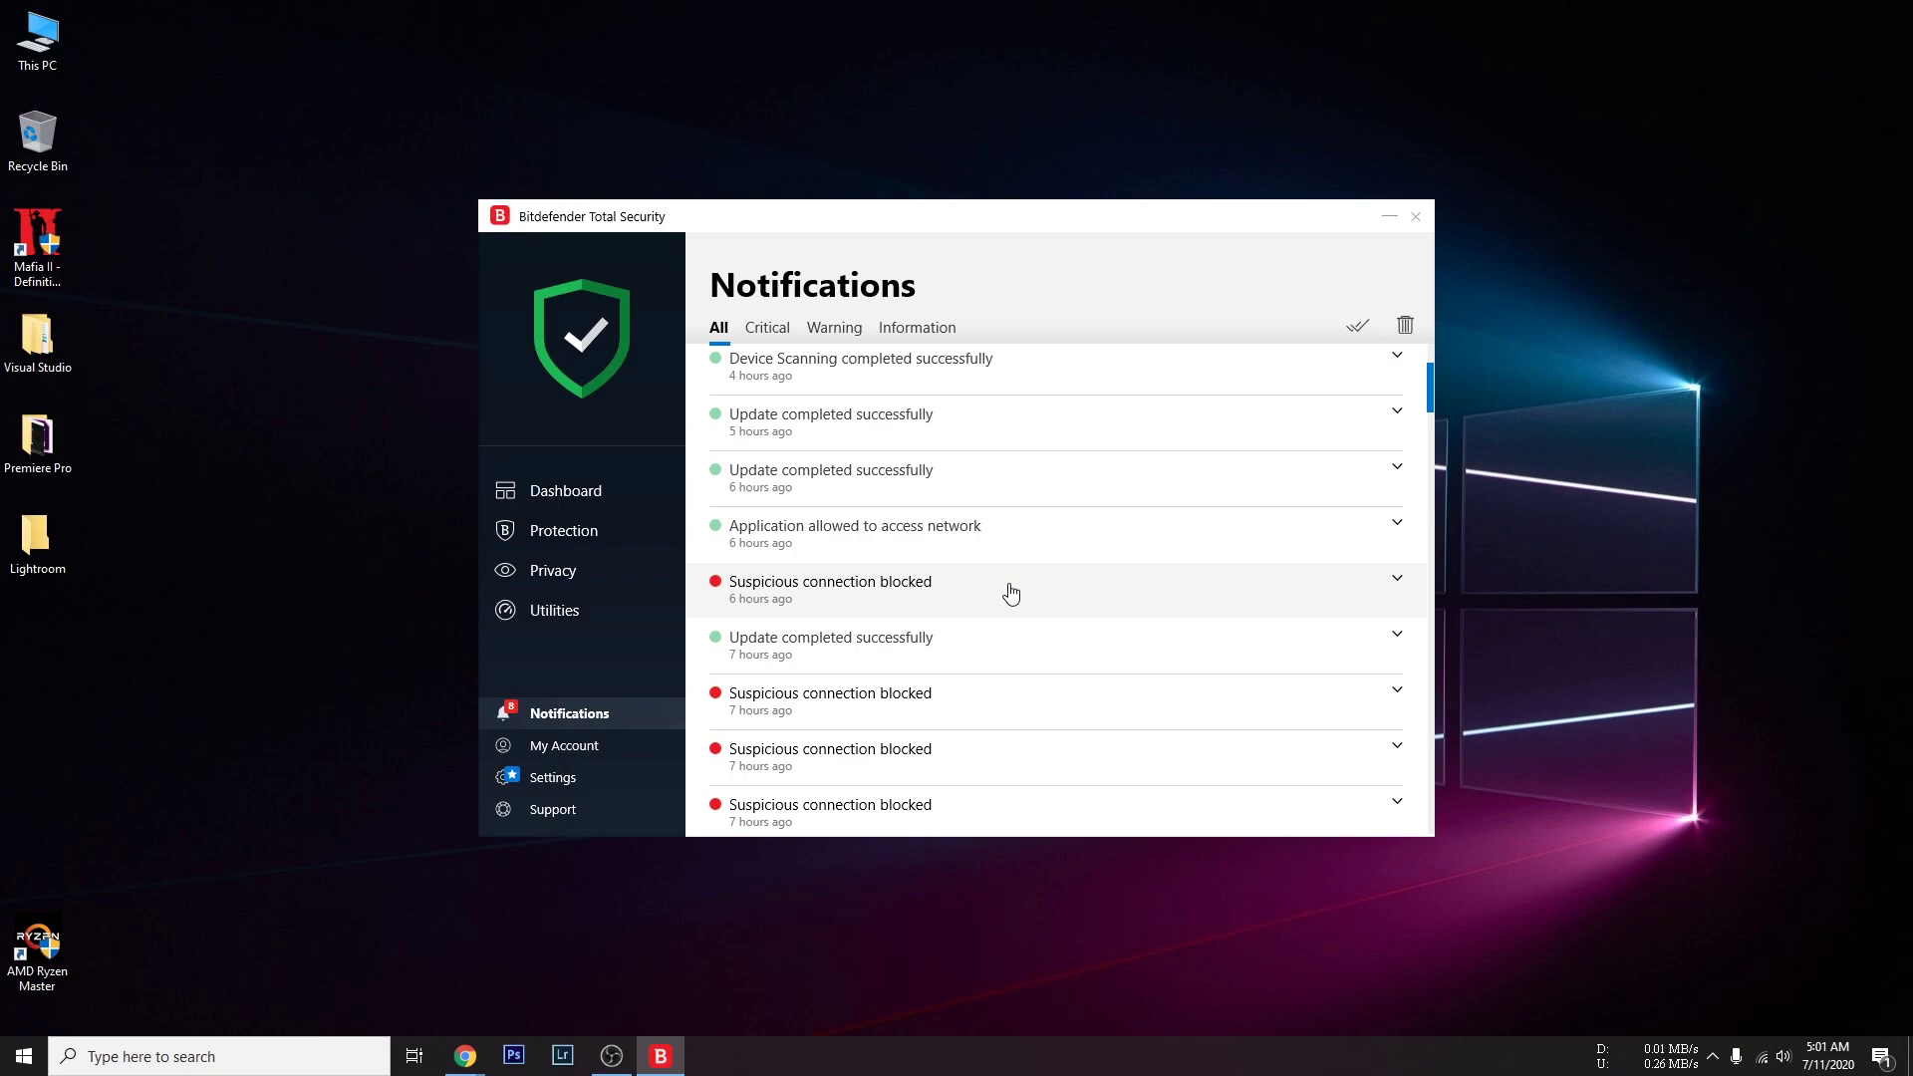
pyautogui.scroll(3, 1010, 594)
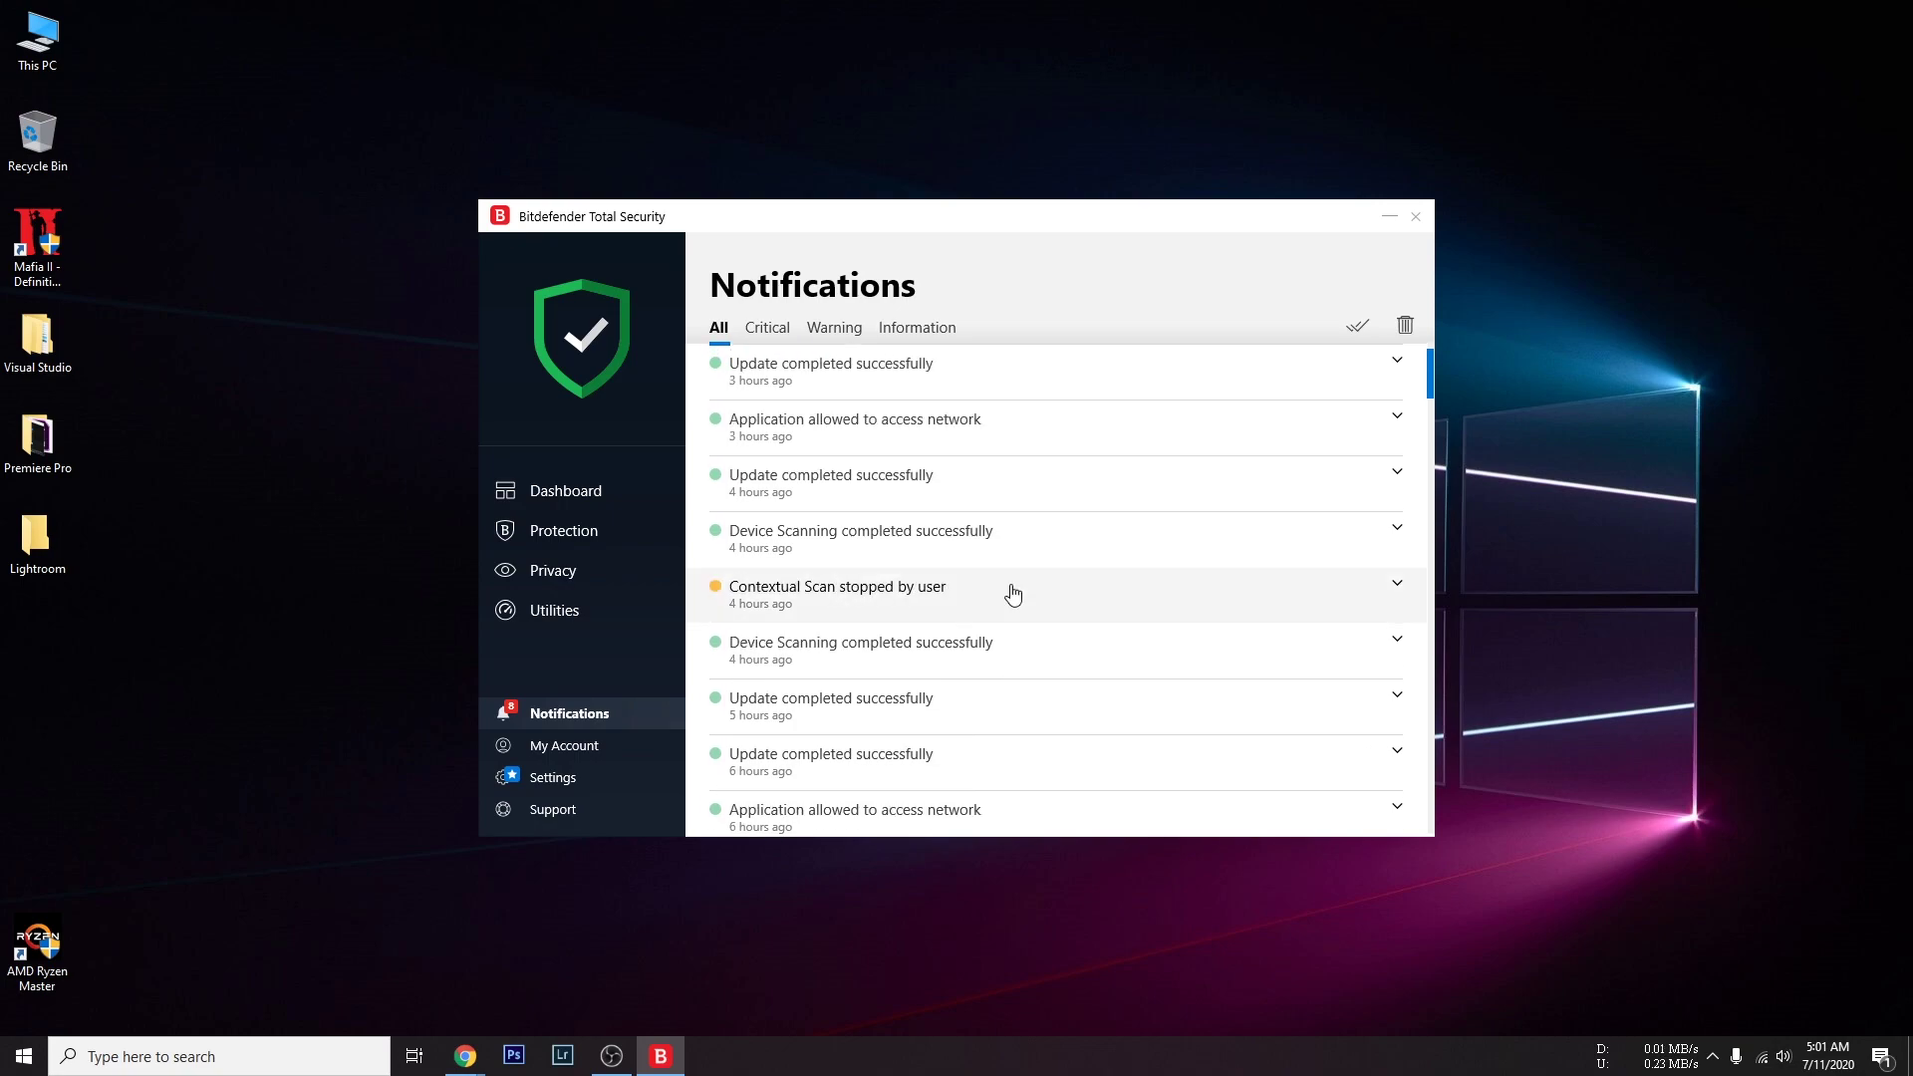
pyautogui.scroll(2, 1012, 594)
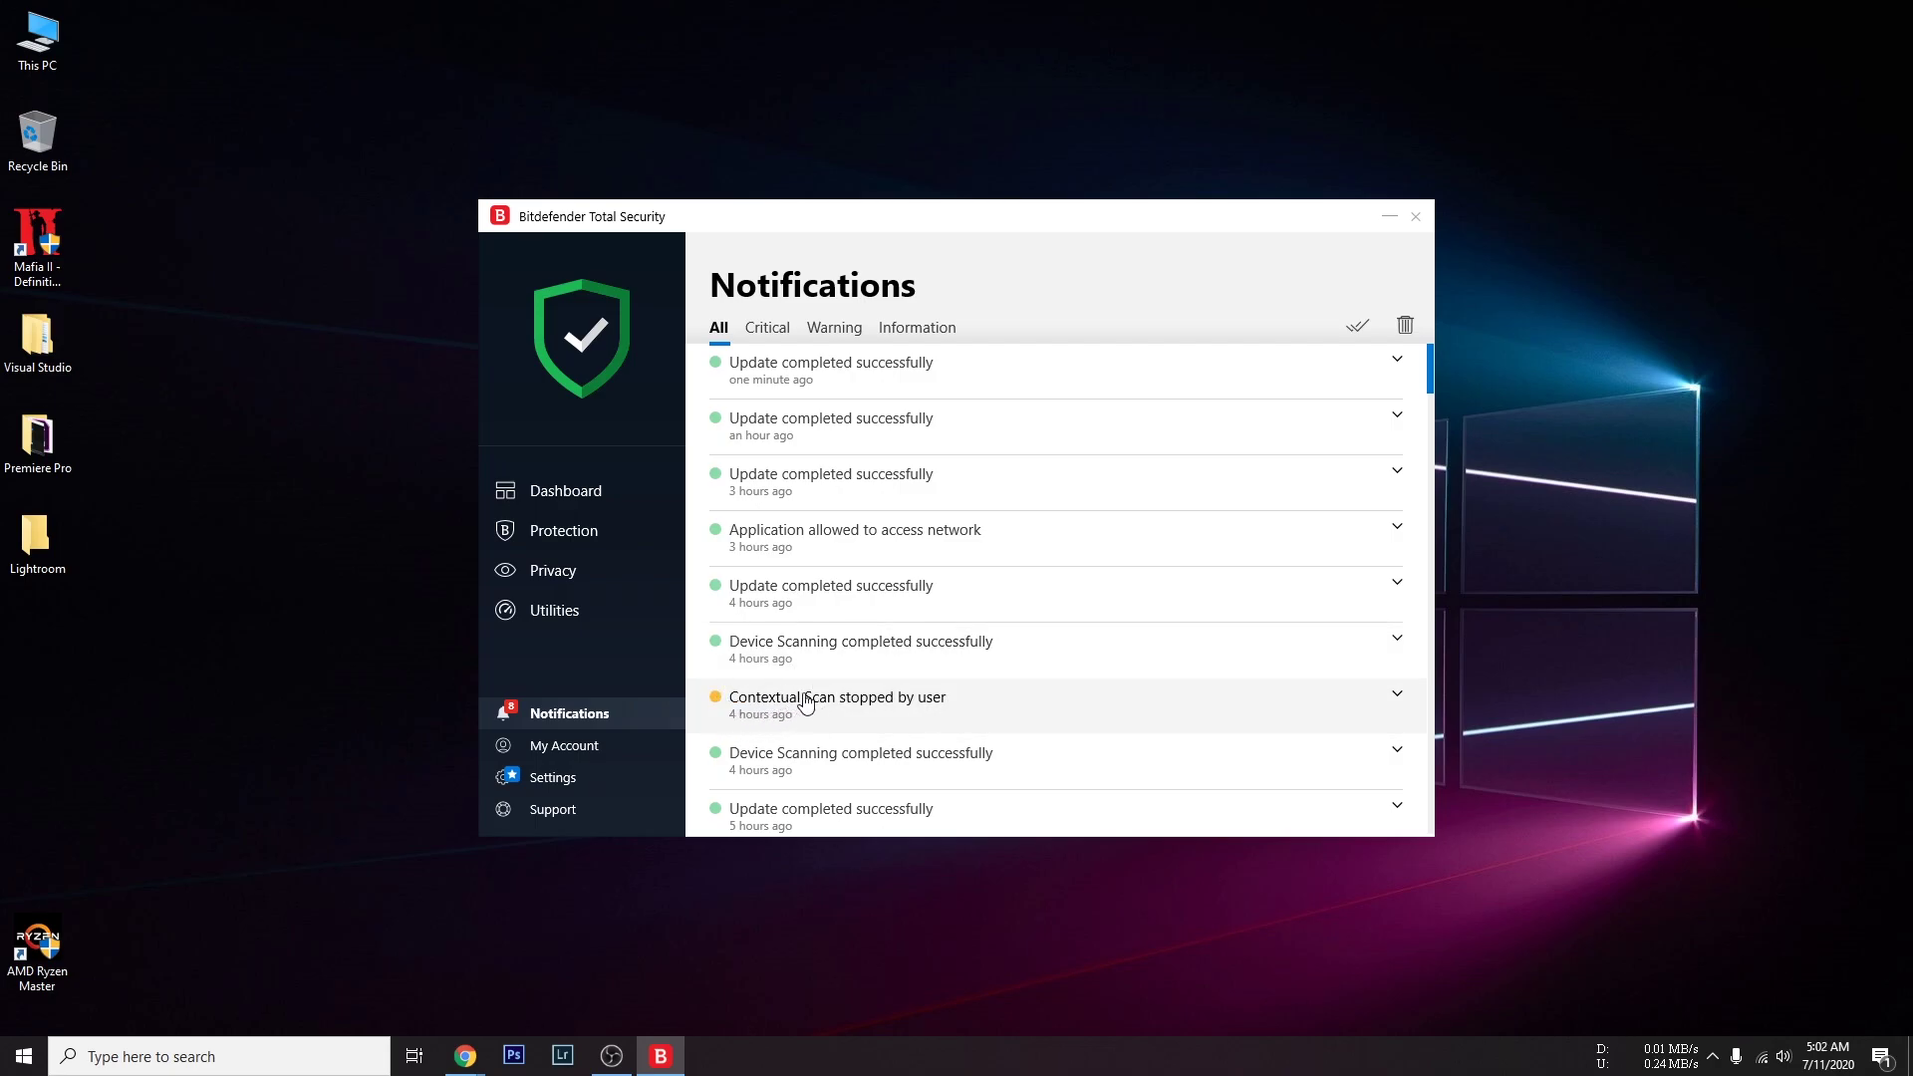
# Step: Review the Warning and Information notifications, and return to the Critical ones
pyautogui.click(834, 328)
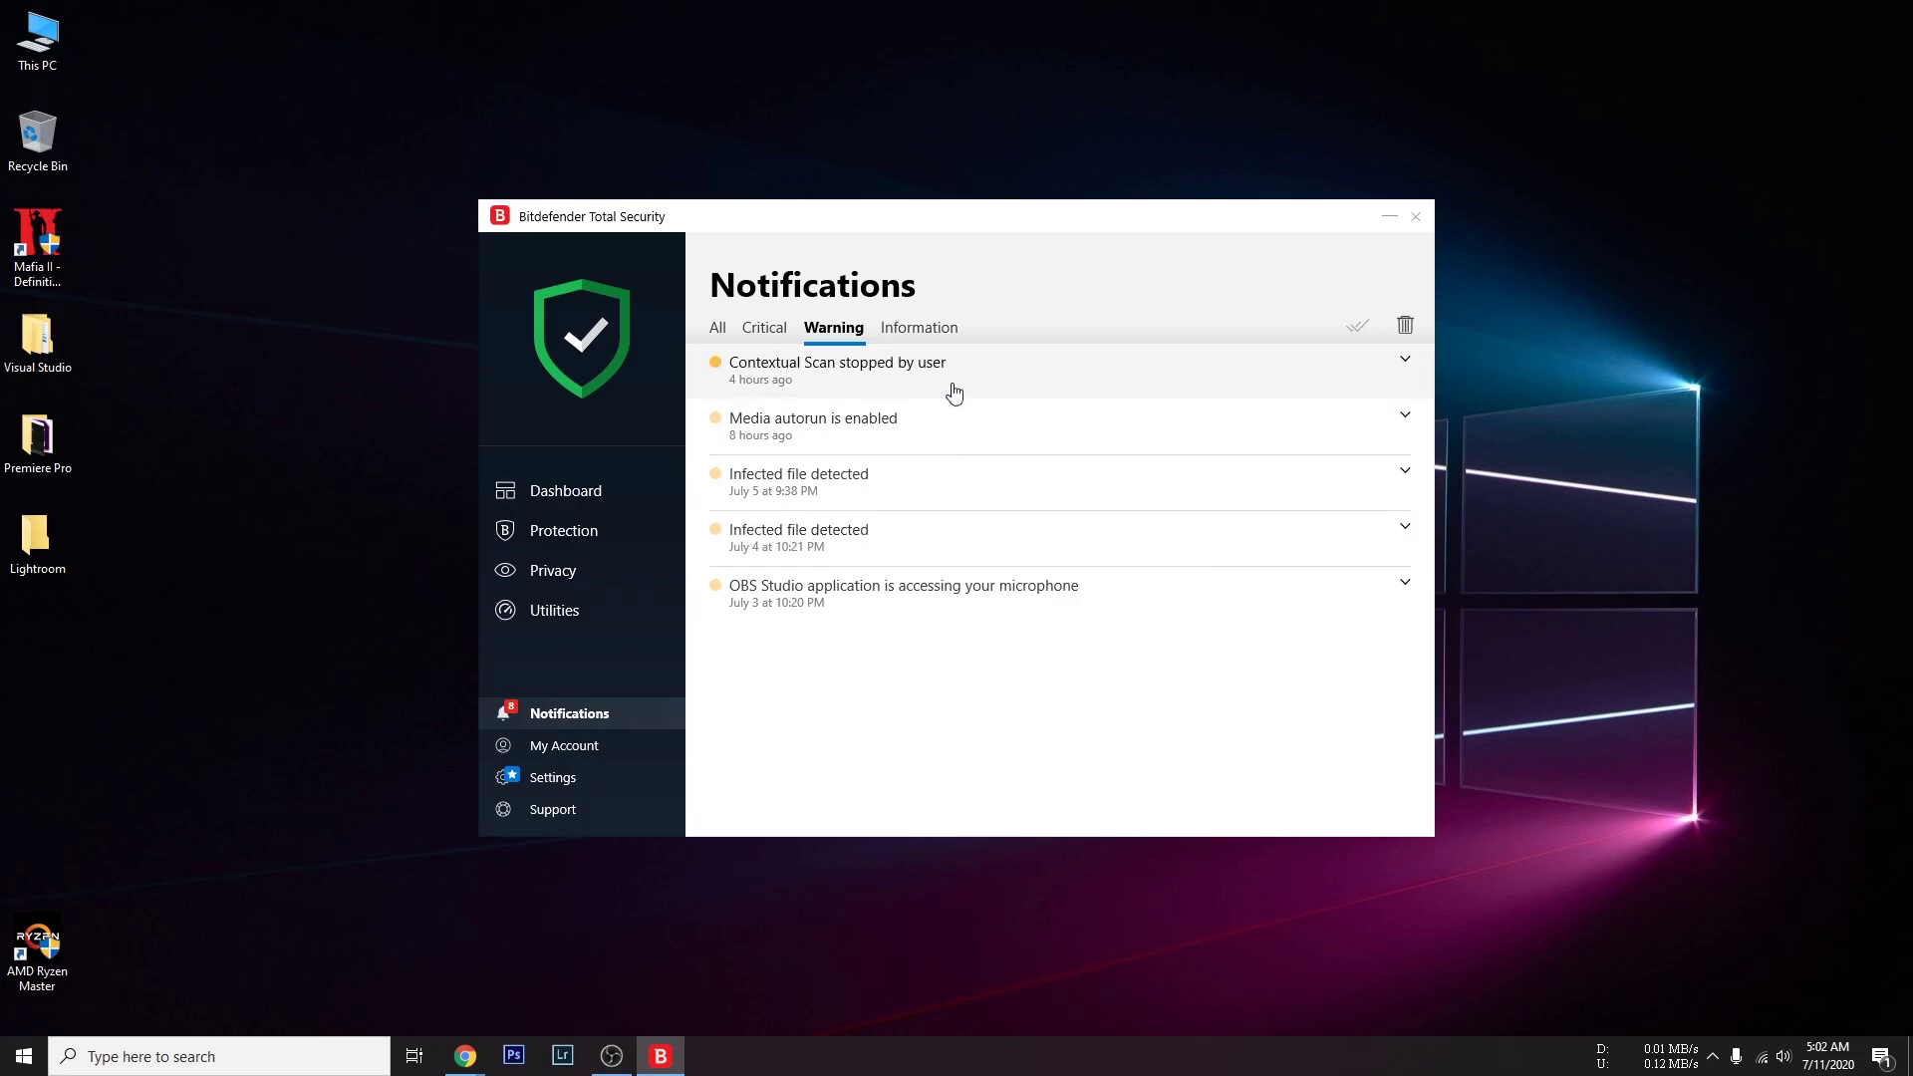
pyautogui.click(919, 327)
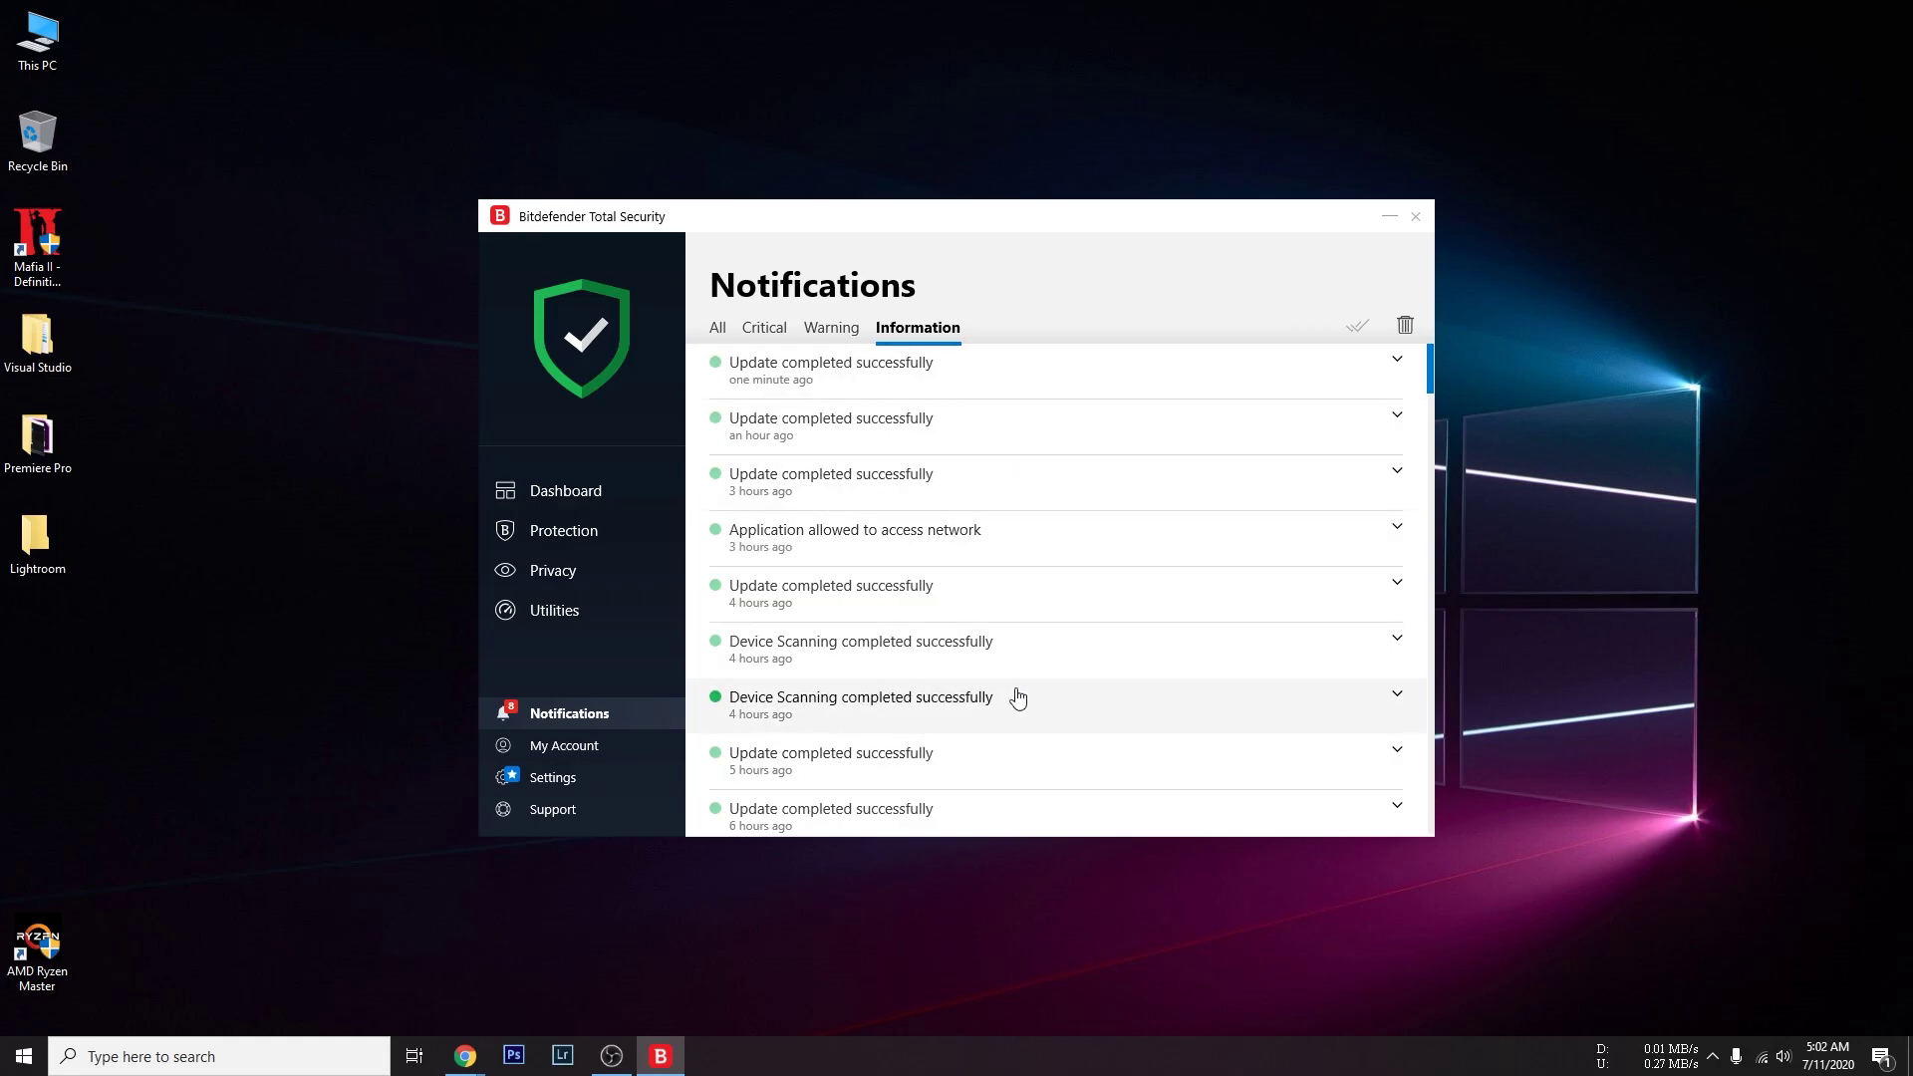
pyautogui.click(764, 329)
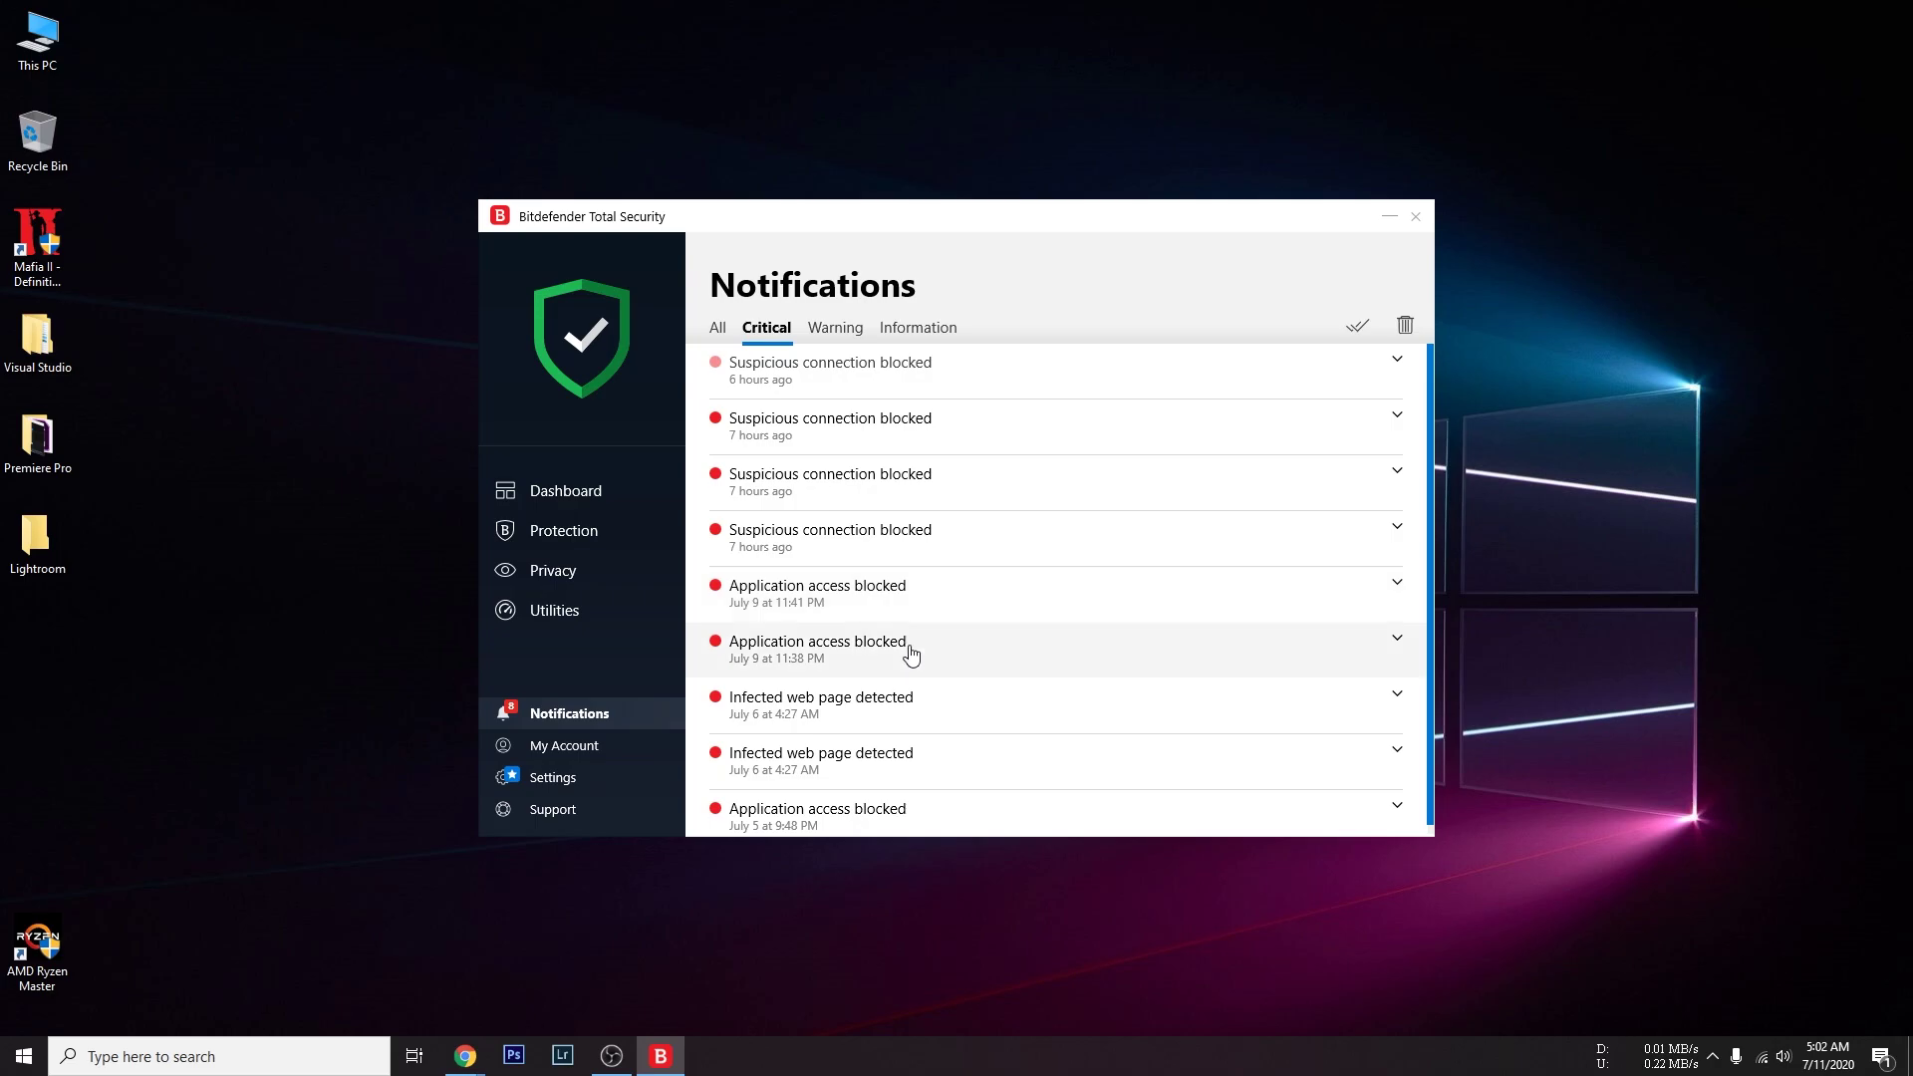
# Step: Decline the automatic profile activation offer and look through the manually activated profiles in the settings
pyautogui.click(561, 749)
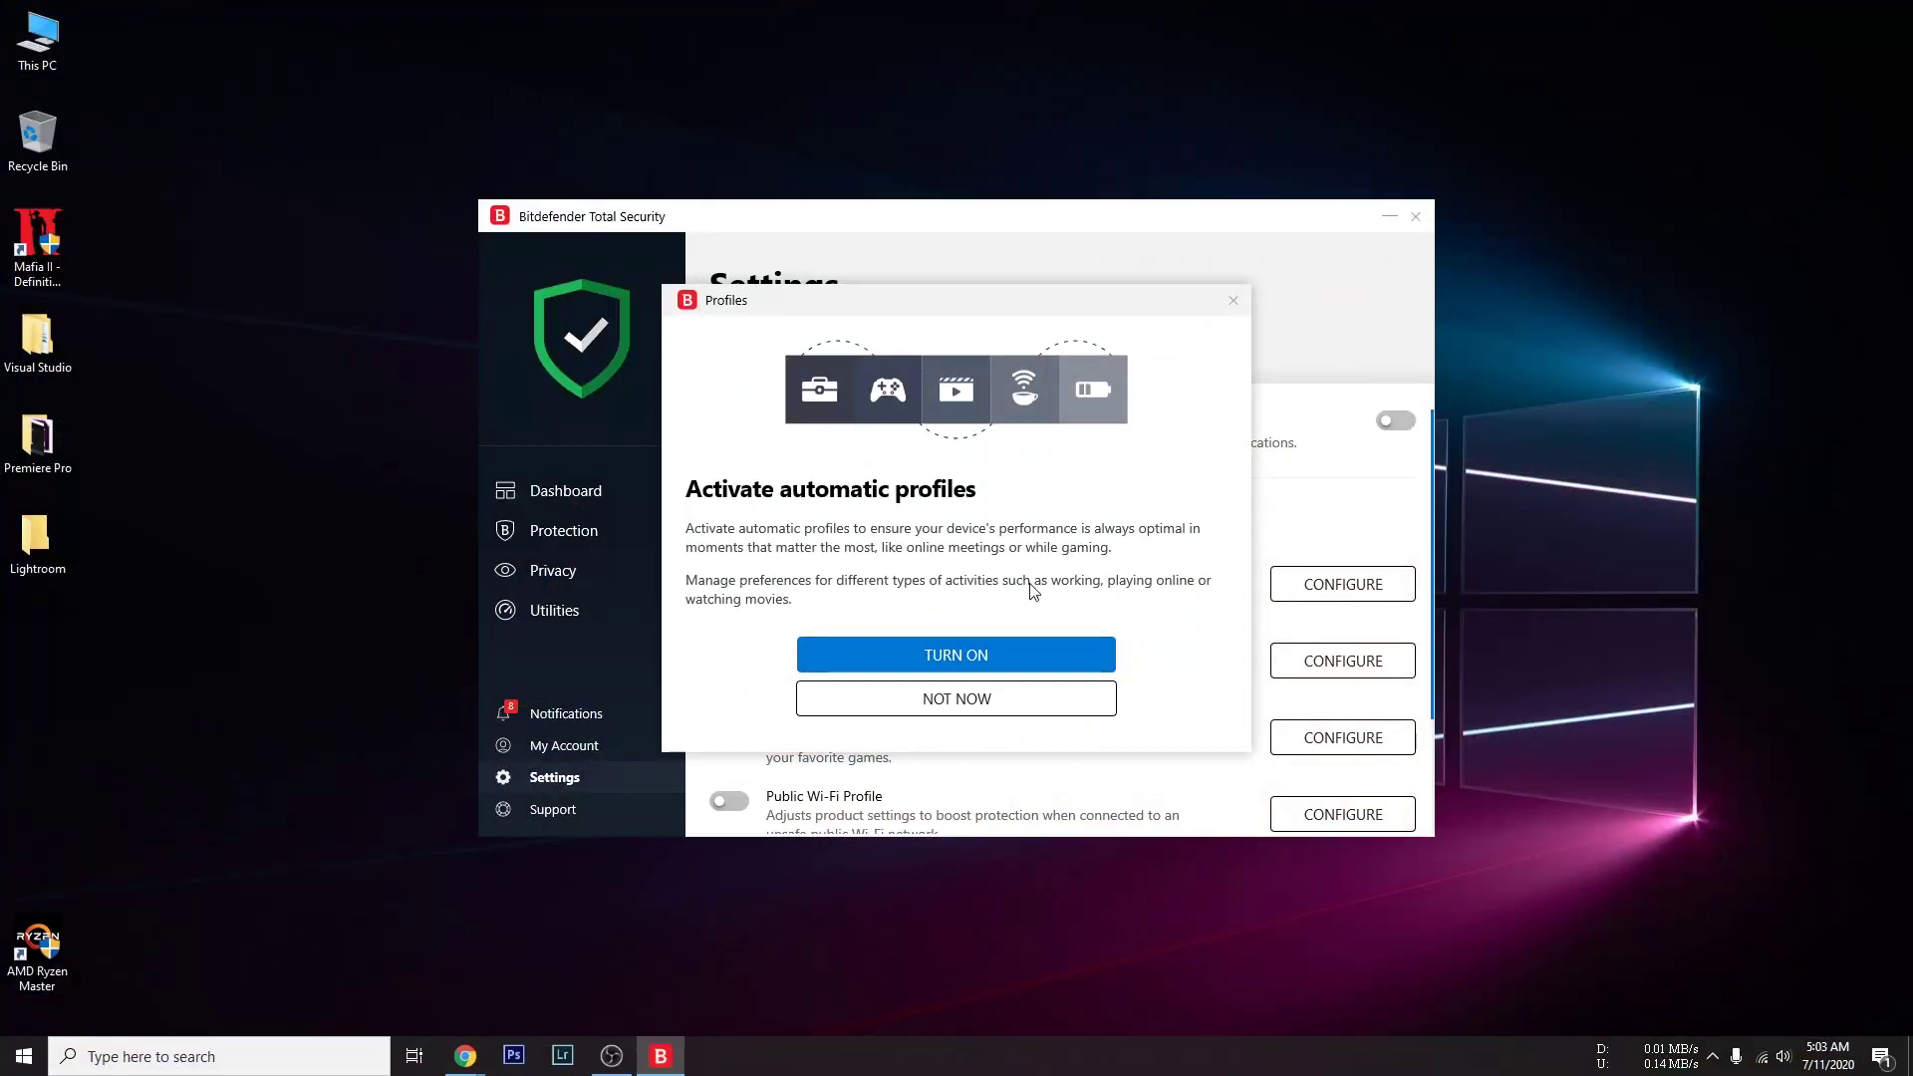
pyautogui.click(1012, 702)
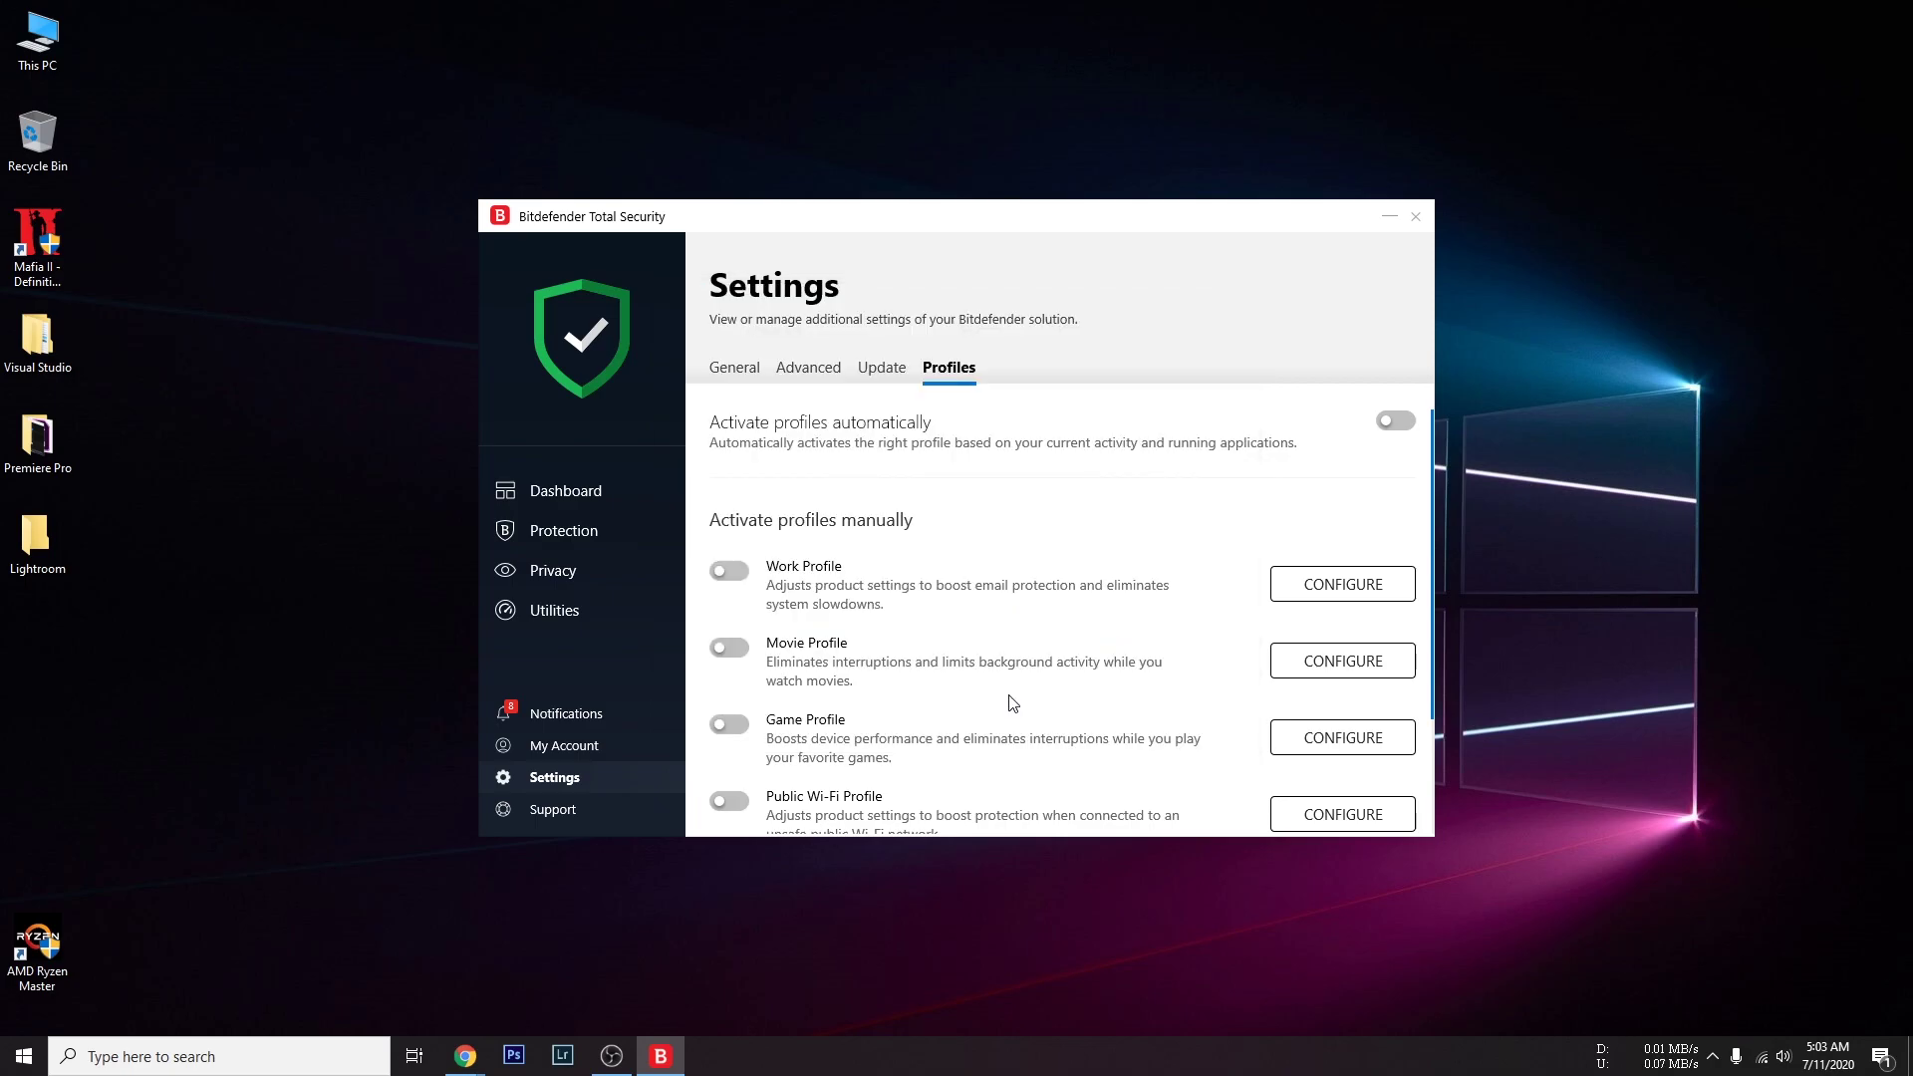
pyautogui.scroll(-1, 946, 603)
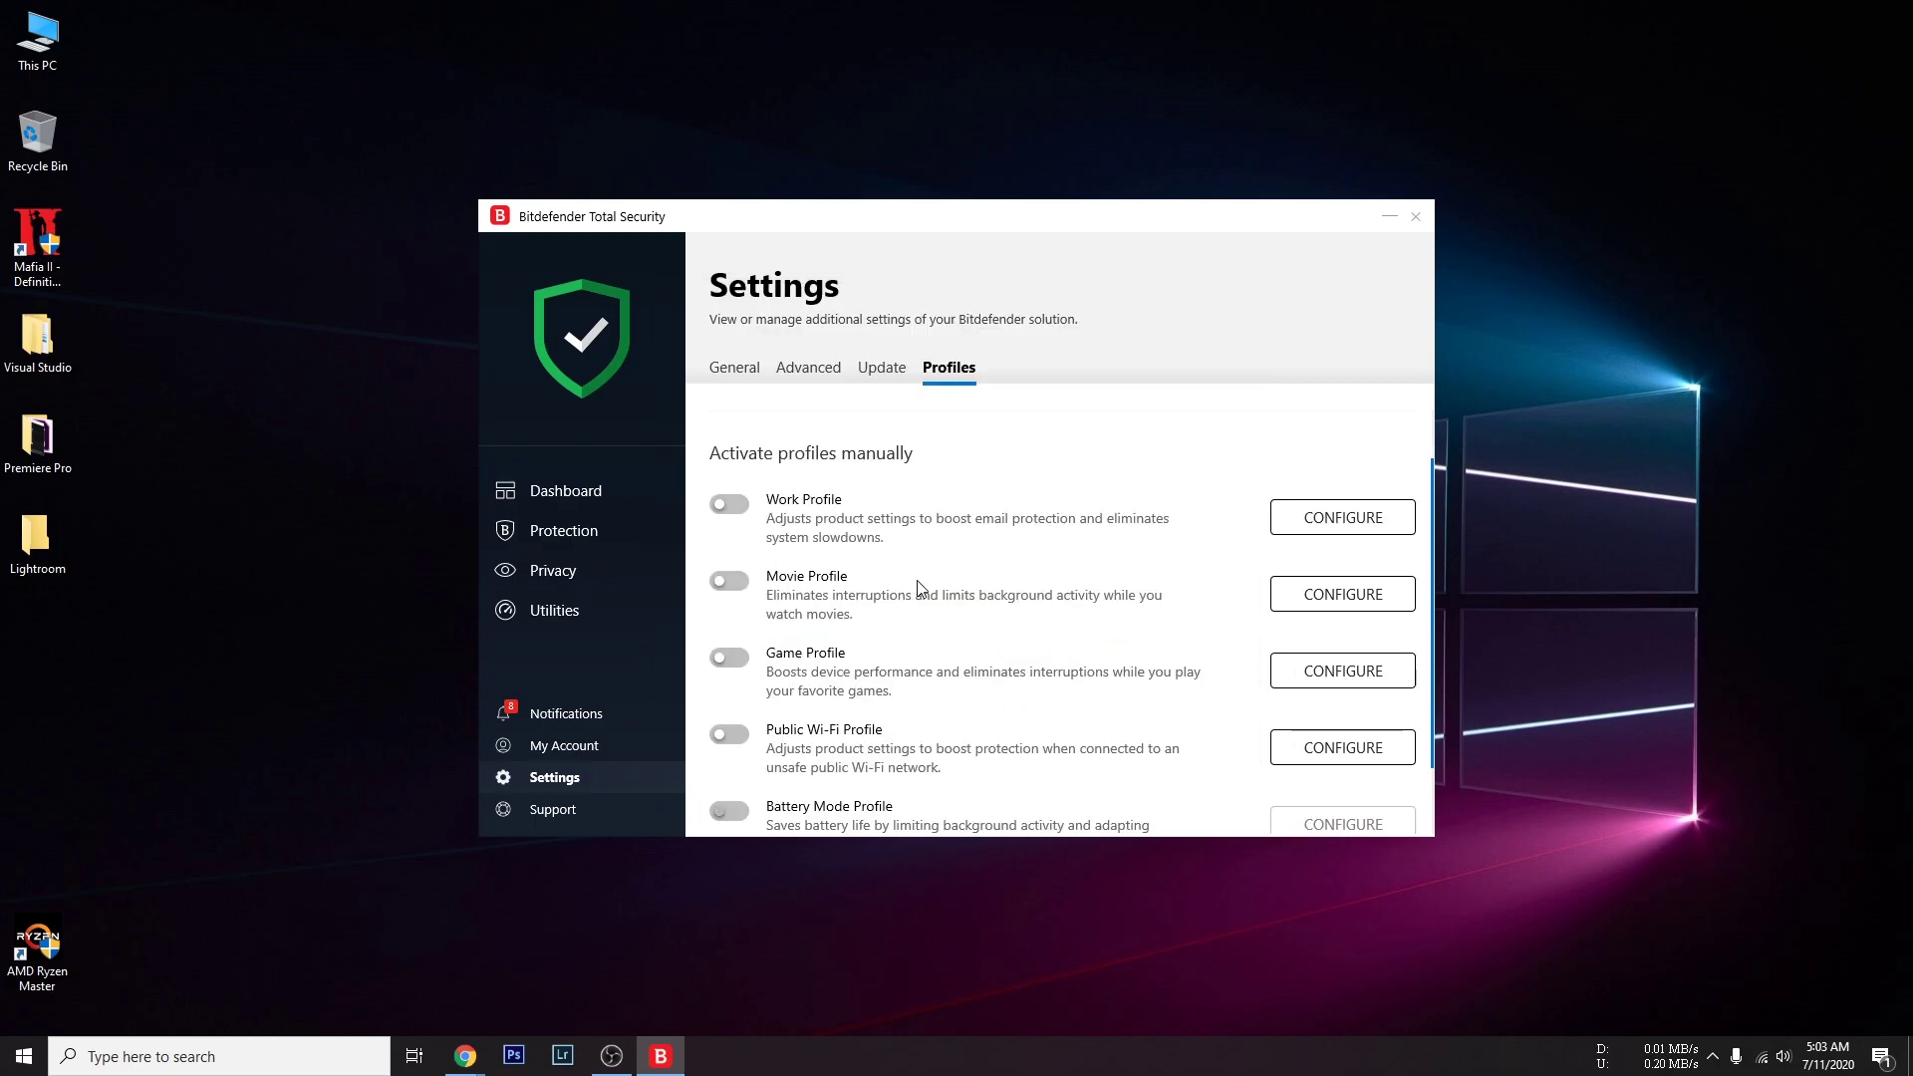
pyautogui.scroll(-2, 935, 613)
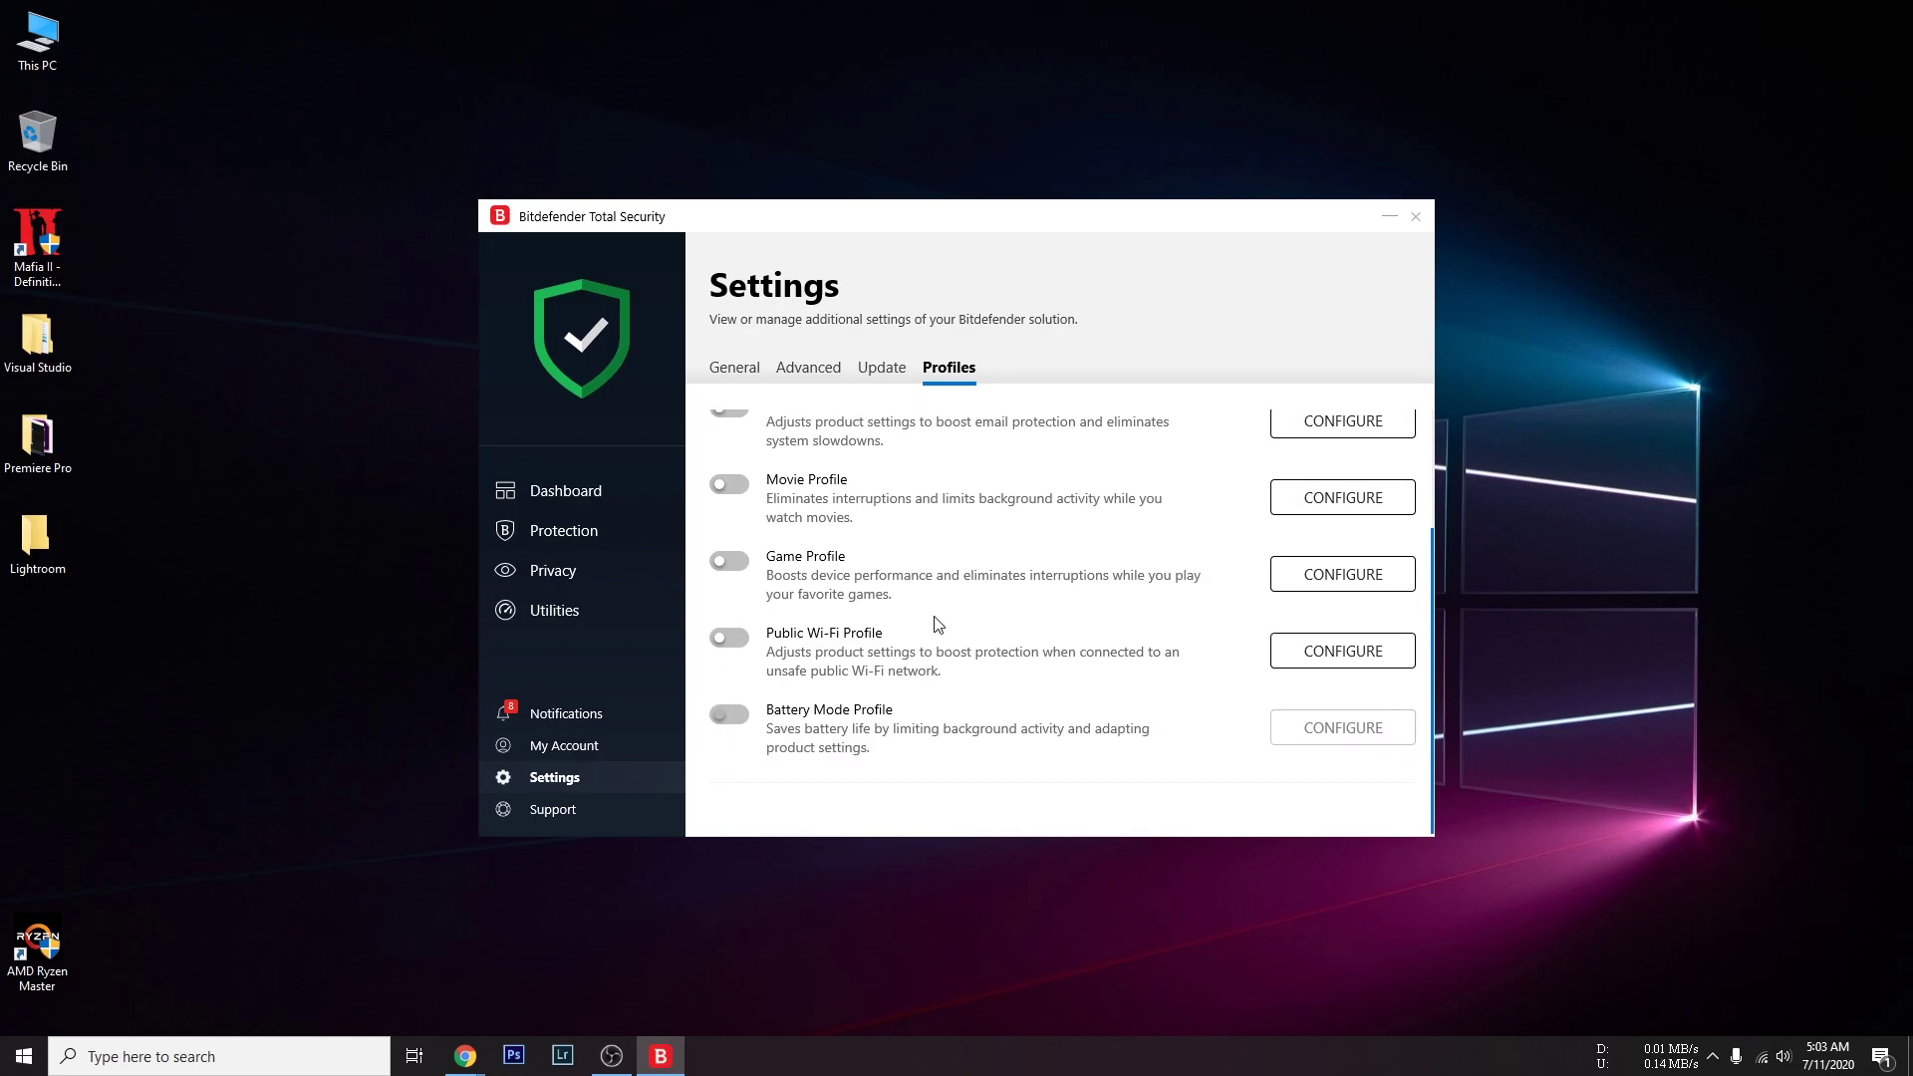
pyautogui.scroll(3, 938, 624)
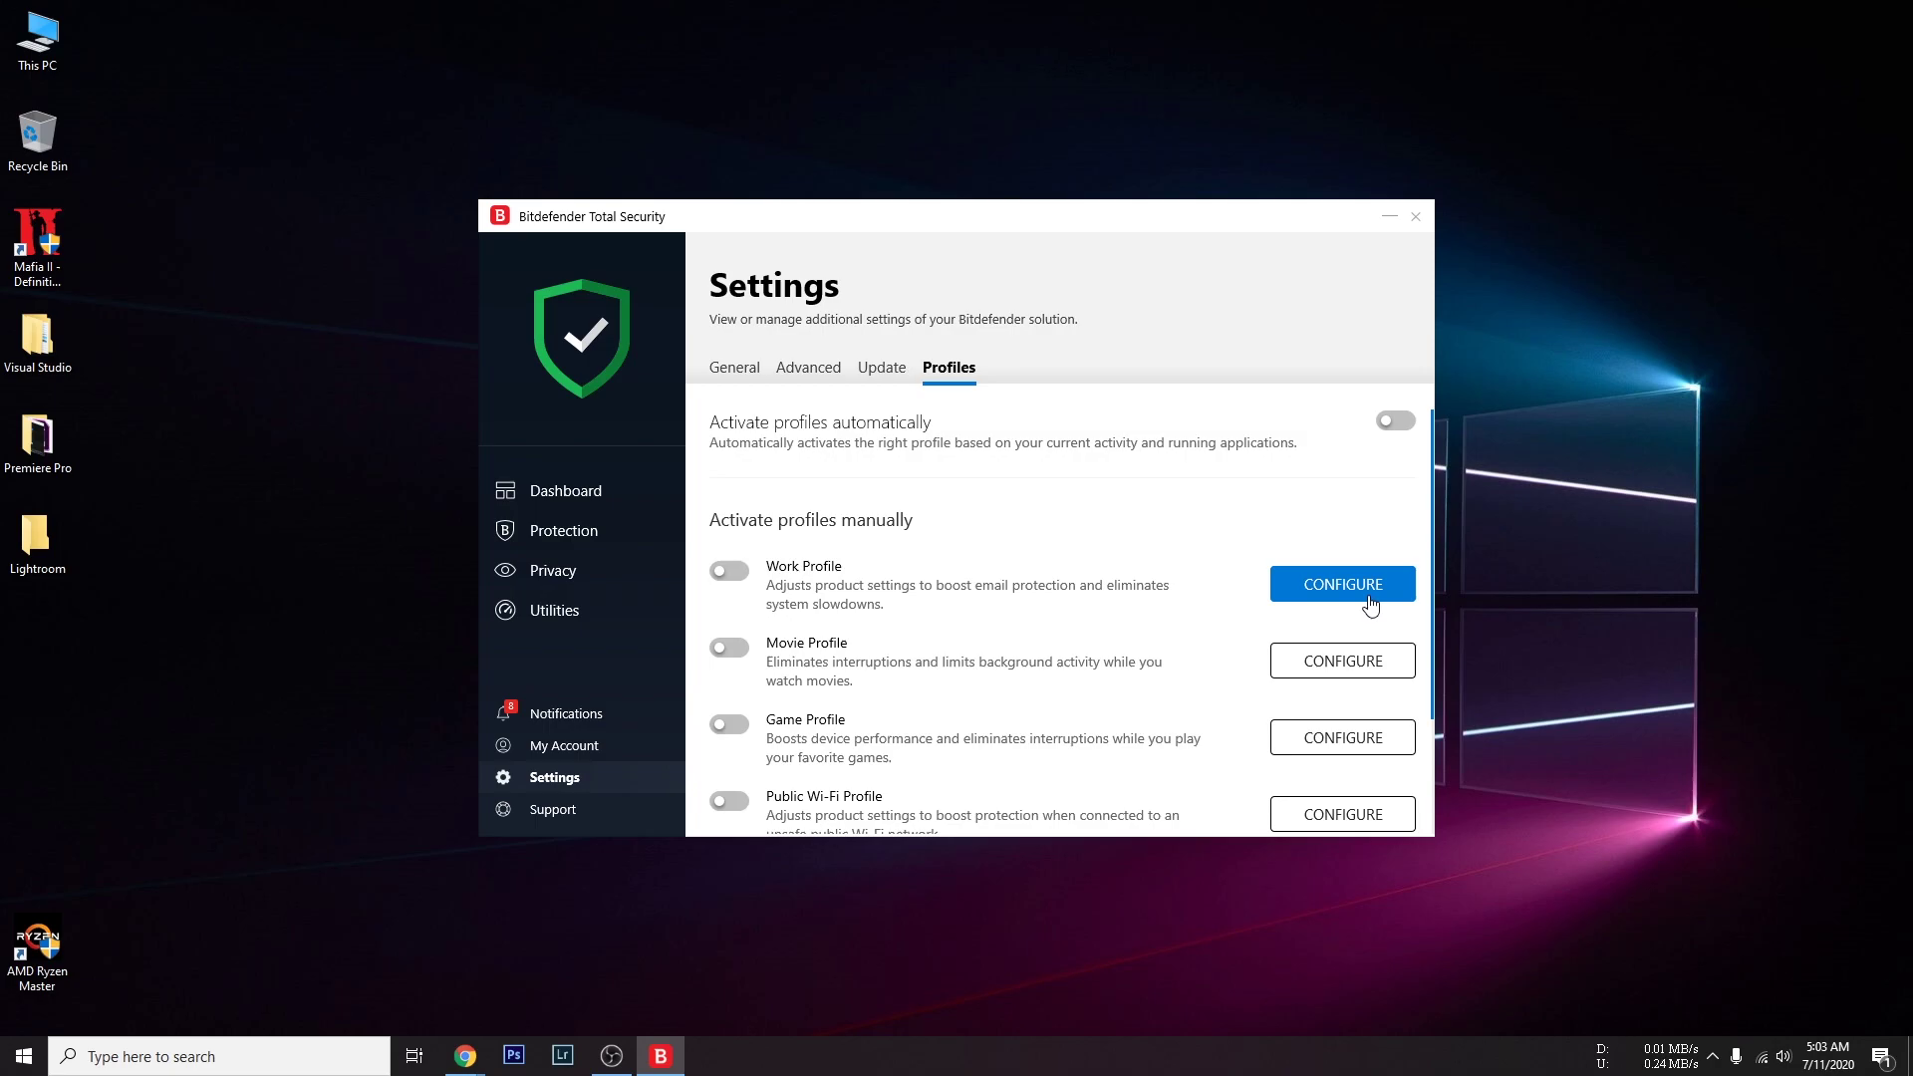
# Step: Check the product's update settings and open the support options
pyautogui.click(863, 369)
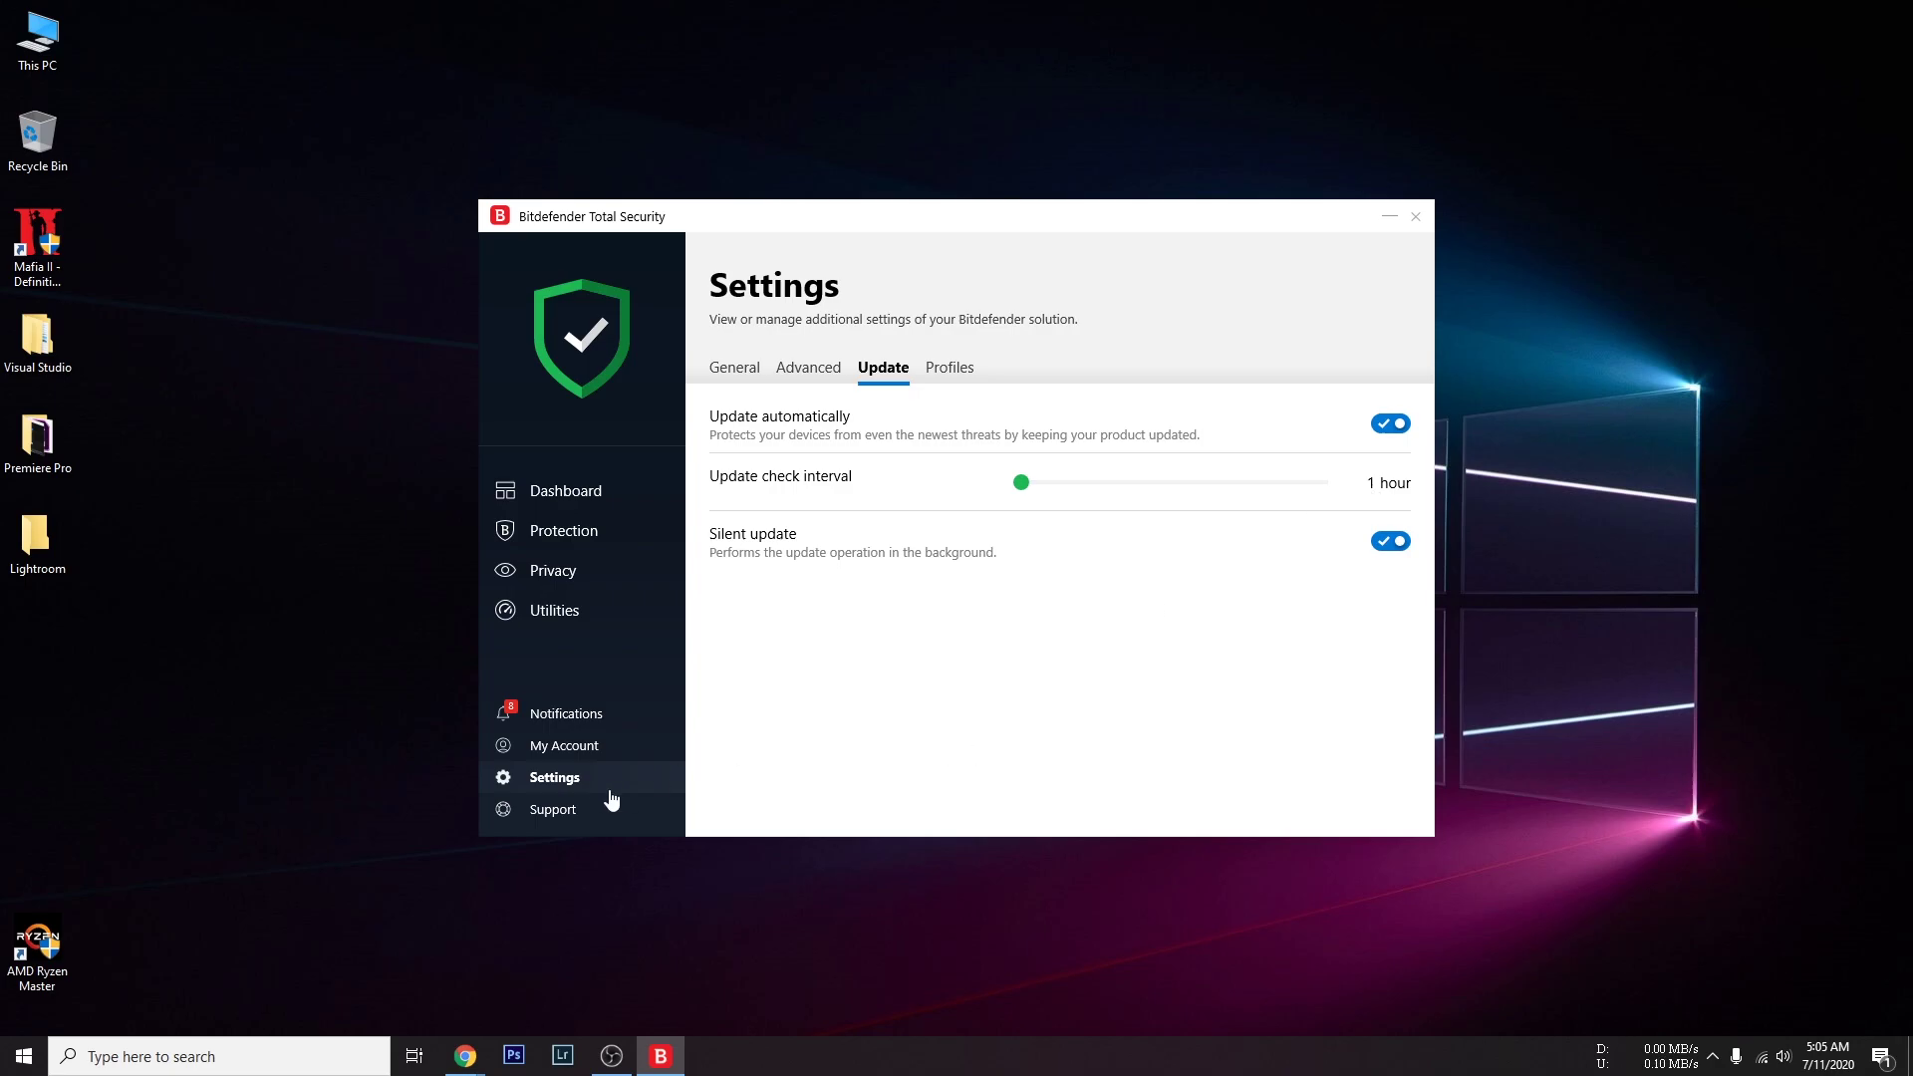
pyautogui.click(578, 810)
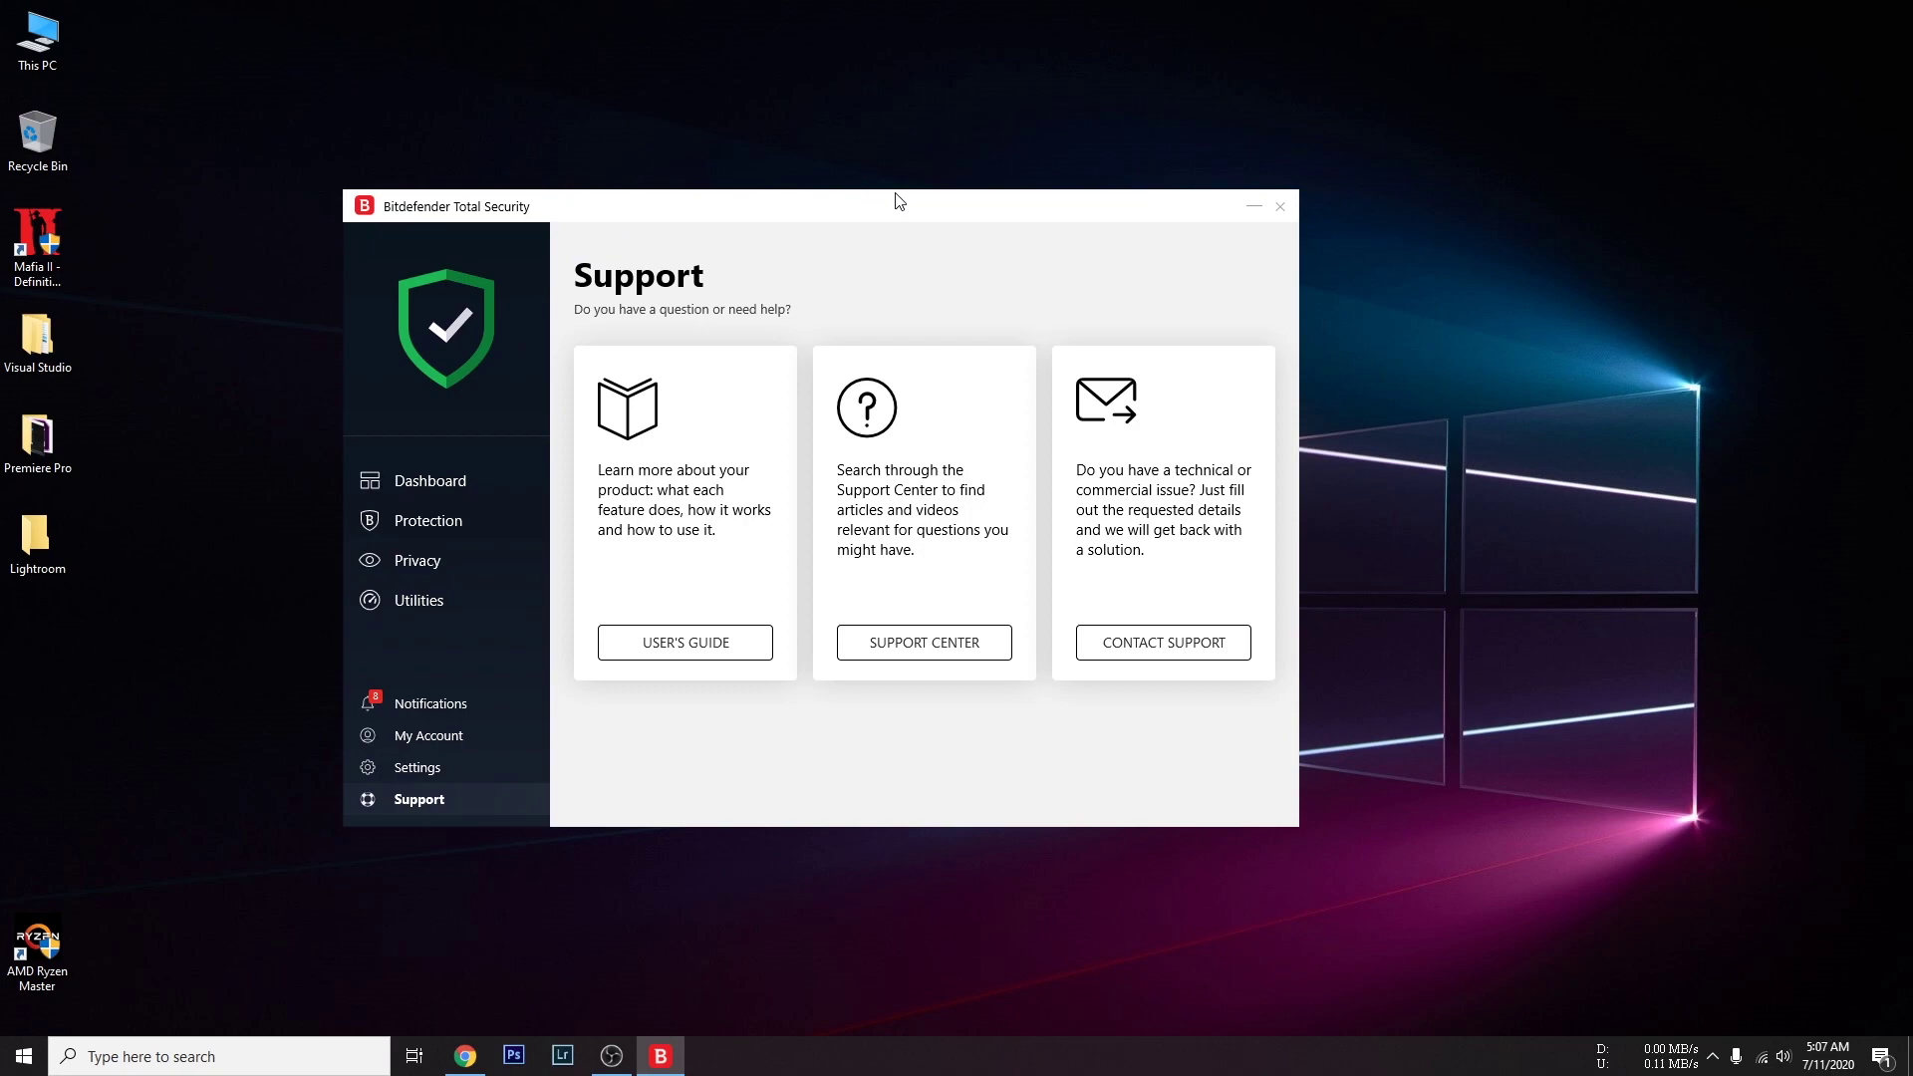
# Step: Open Task Manager and arrange it side by side with the Bitdefender window
pyautogui.moveTo(900, 203); pyautogui.dragTo(781, 185)
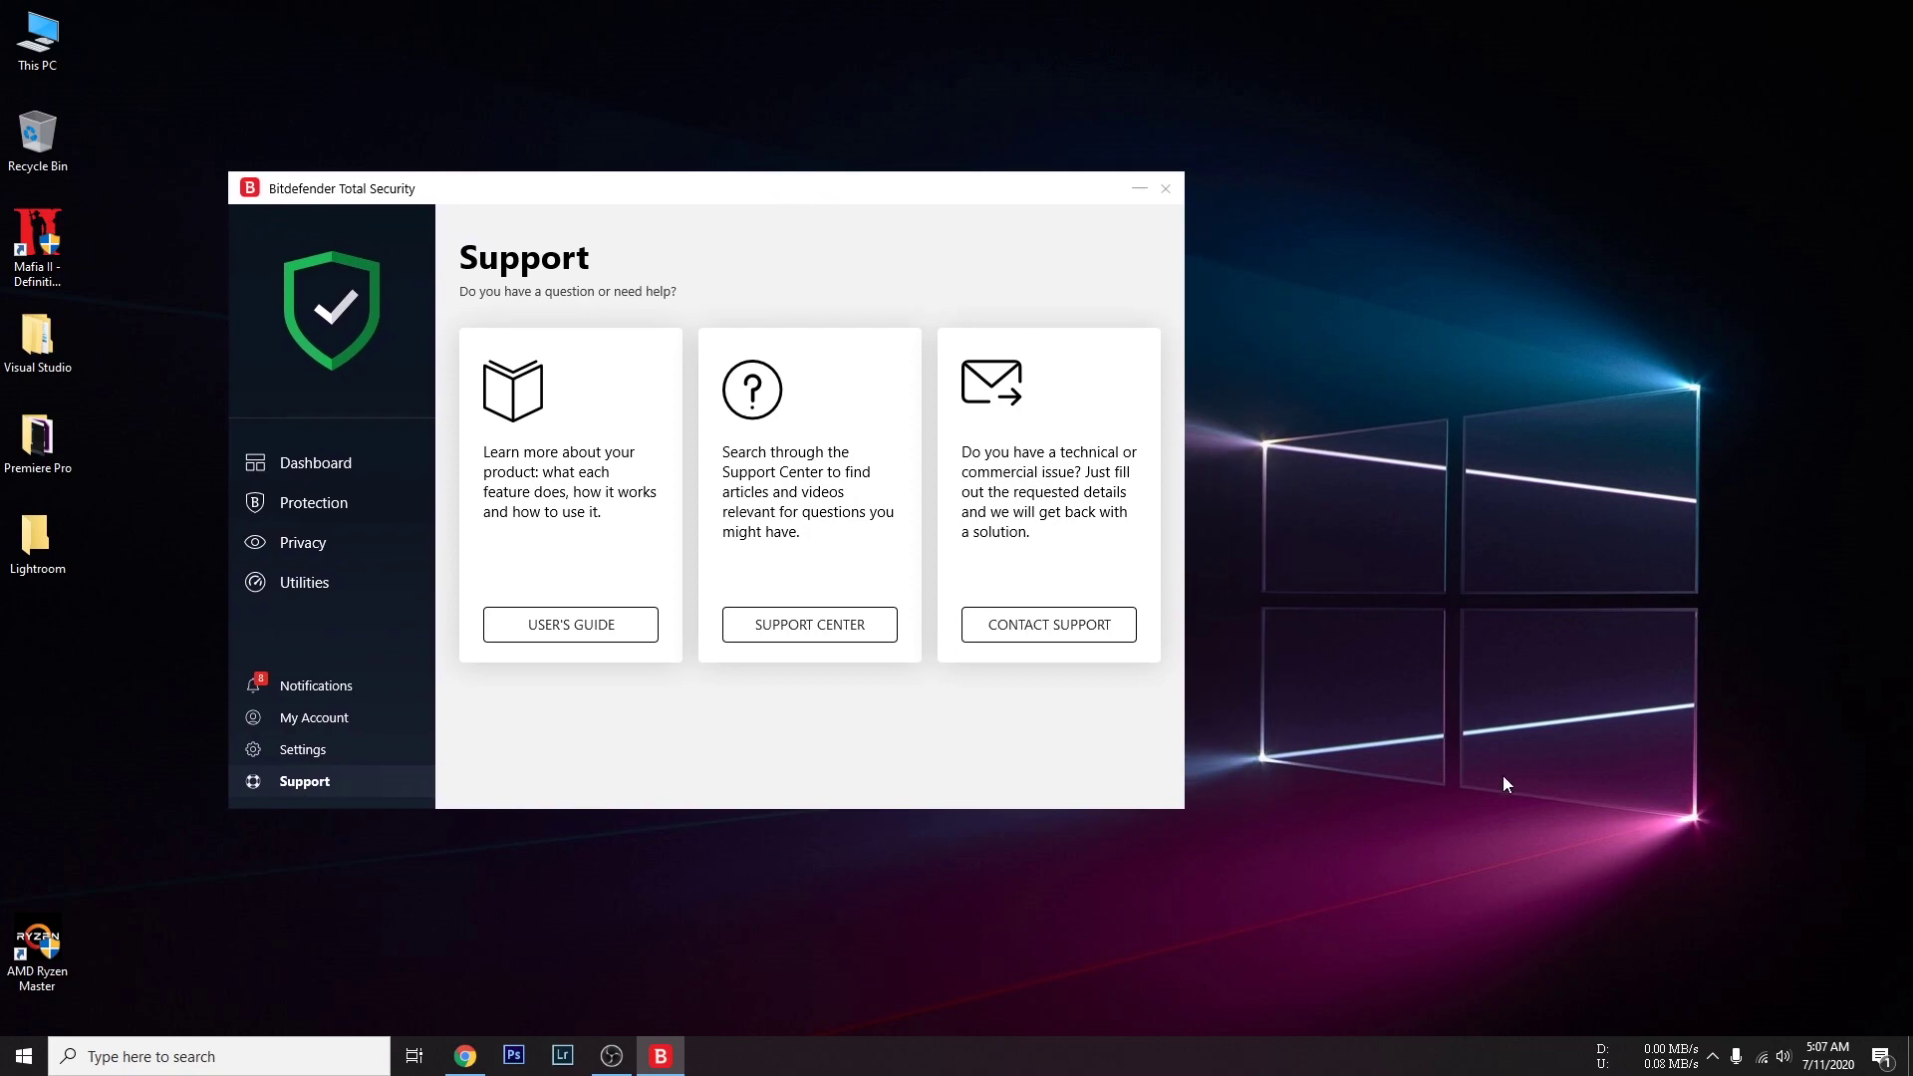
pyautogui.rightClick(1498, 1069)
pyautogui.click(1547, 971)
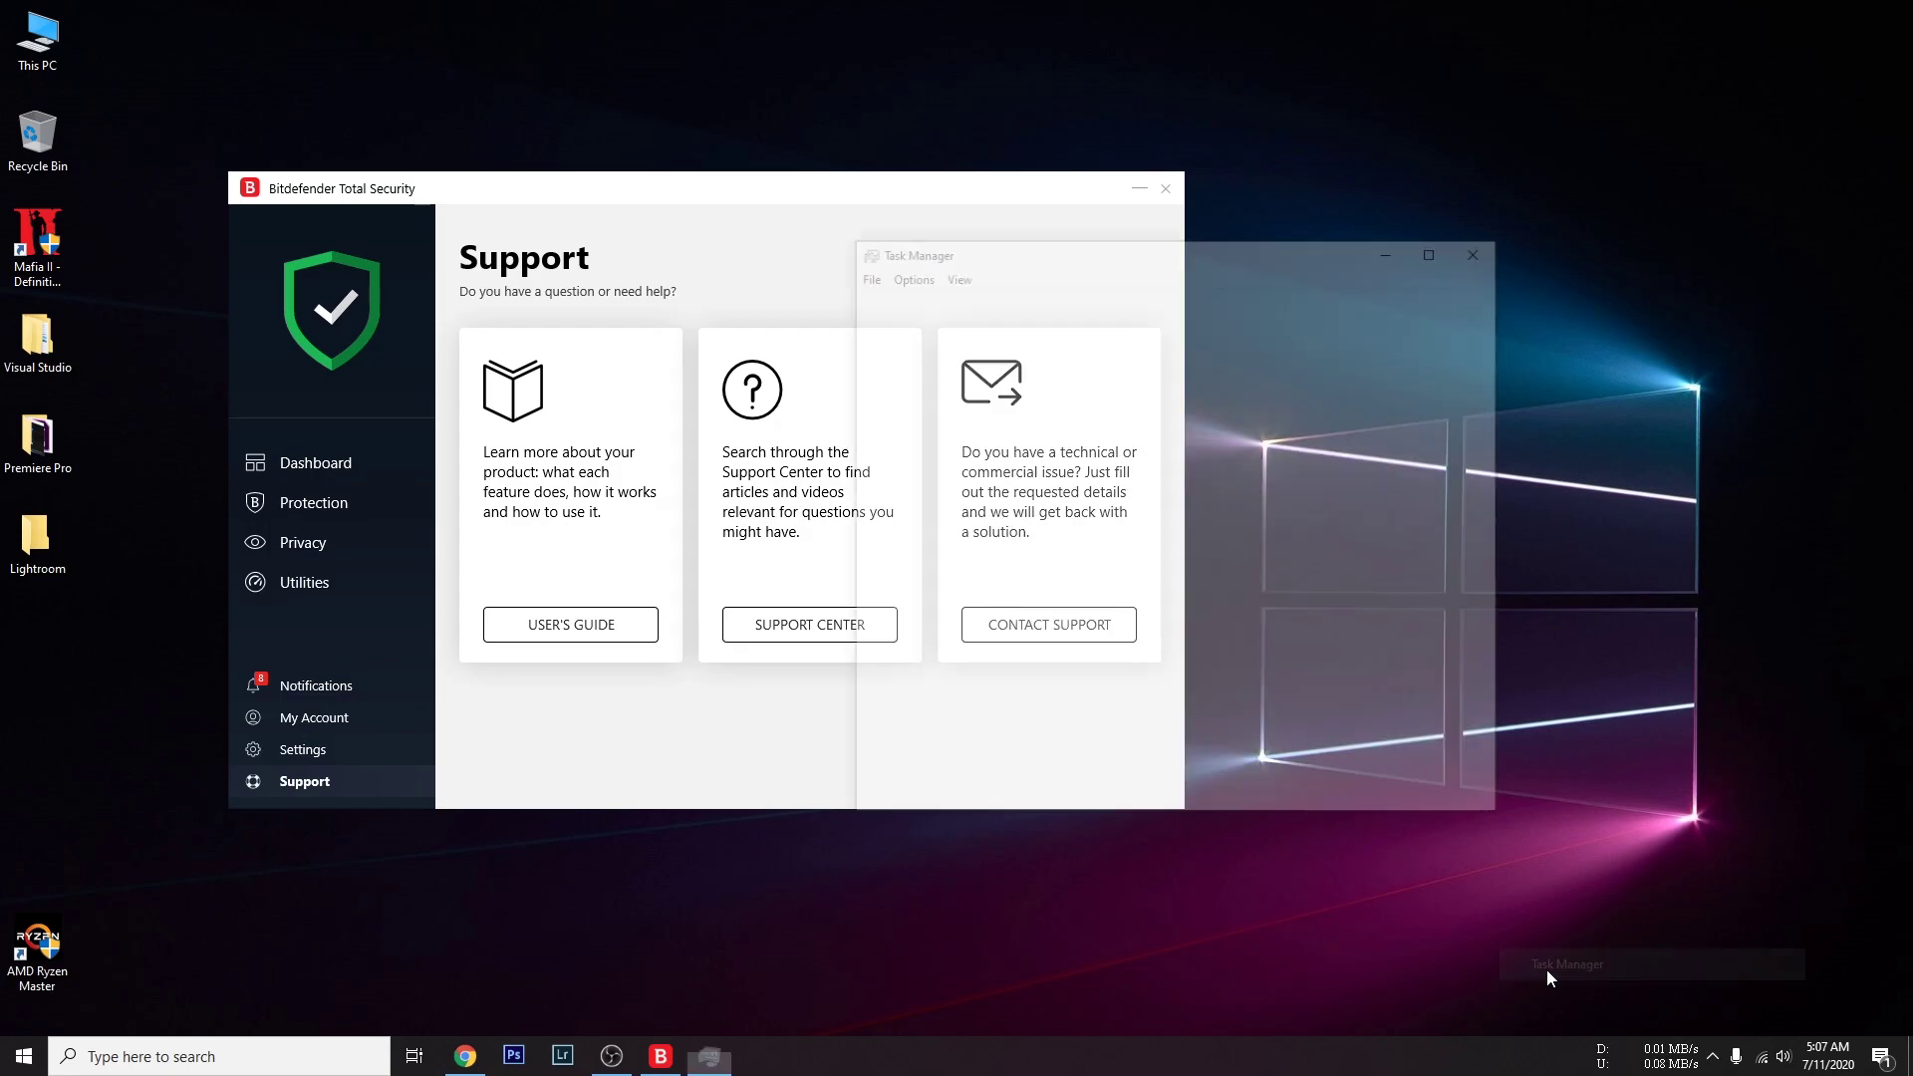
pyautogui.moveTo(1083, 250); pyautogui.dragTo(1434, 206)
# Step: Find the Bitdefender agent process in Task Manager and check its CPU and memory usage
pyautogui.scroll(-5, 1307, 389)
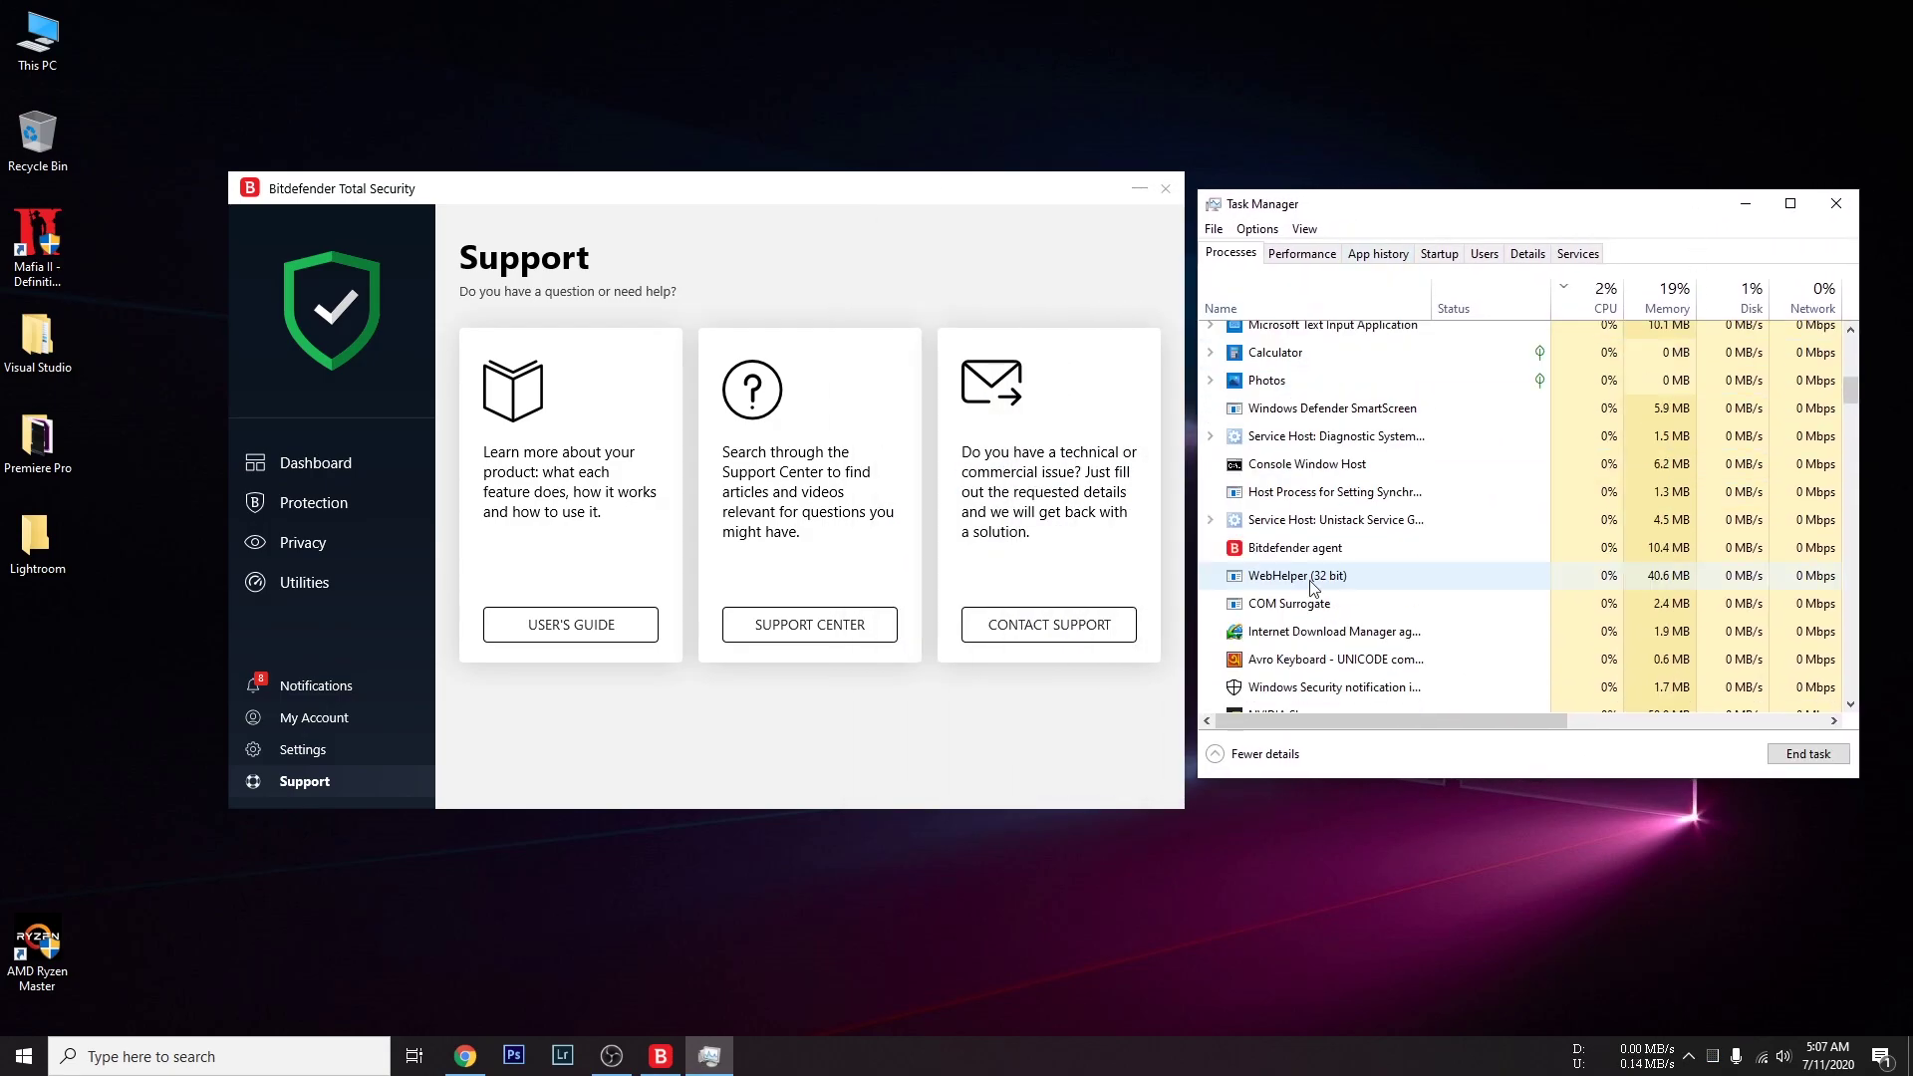
pyautogui.click(1336, 549)
pyautogui.click(1587, 578)
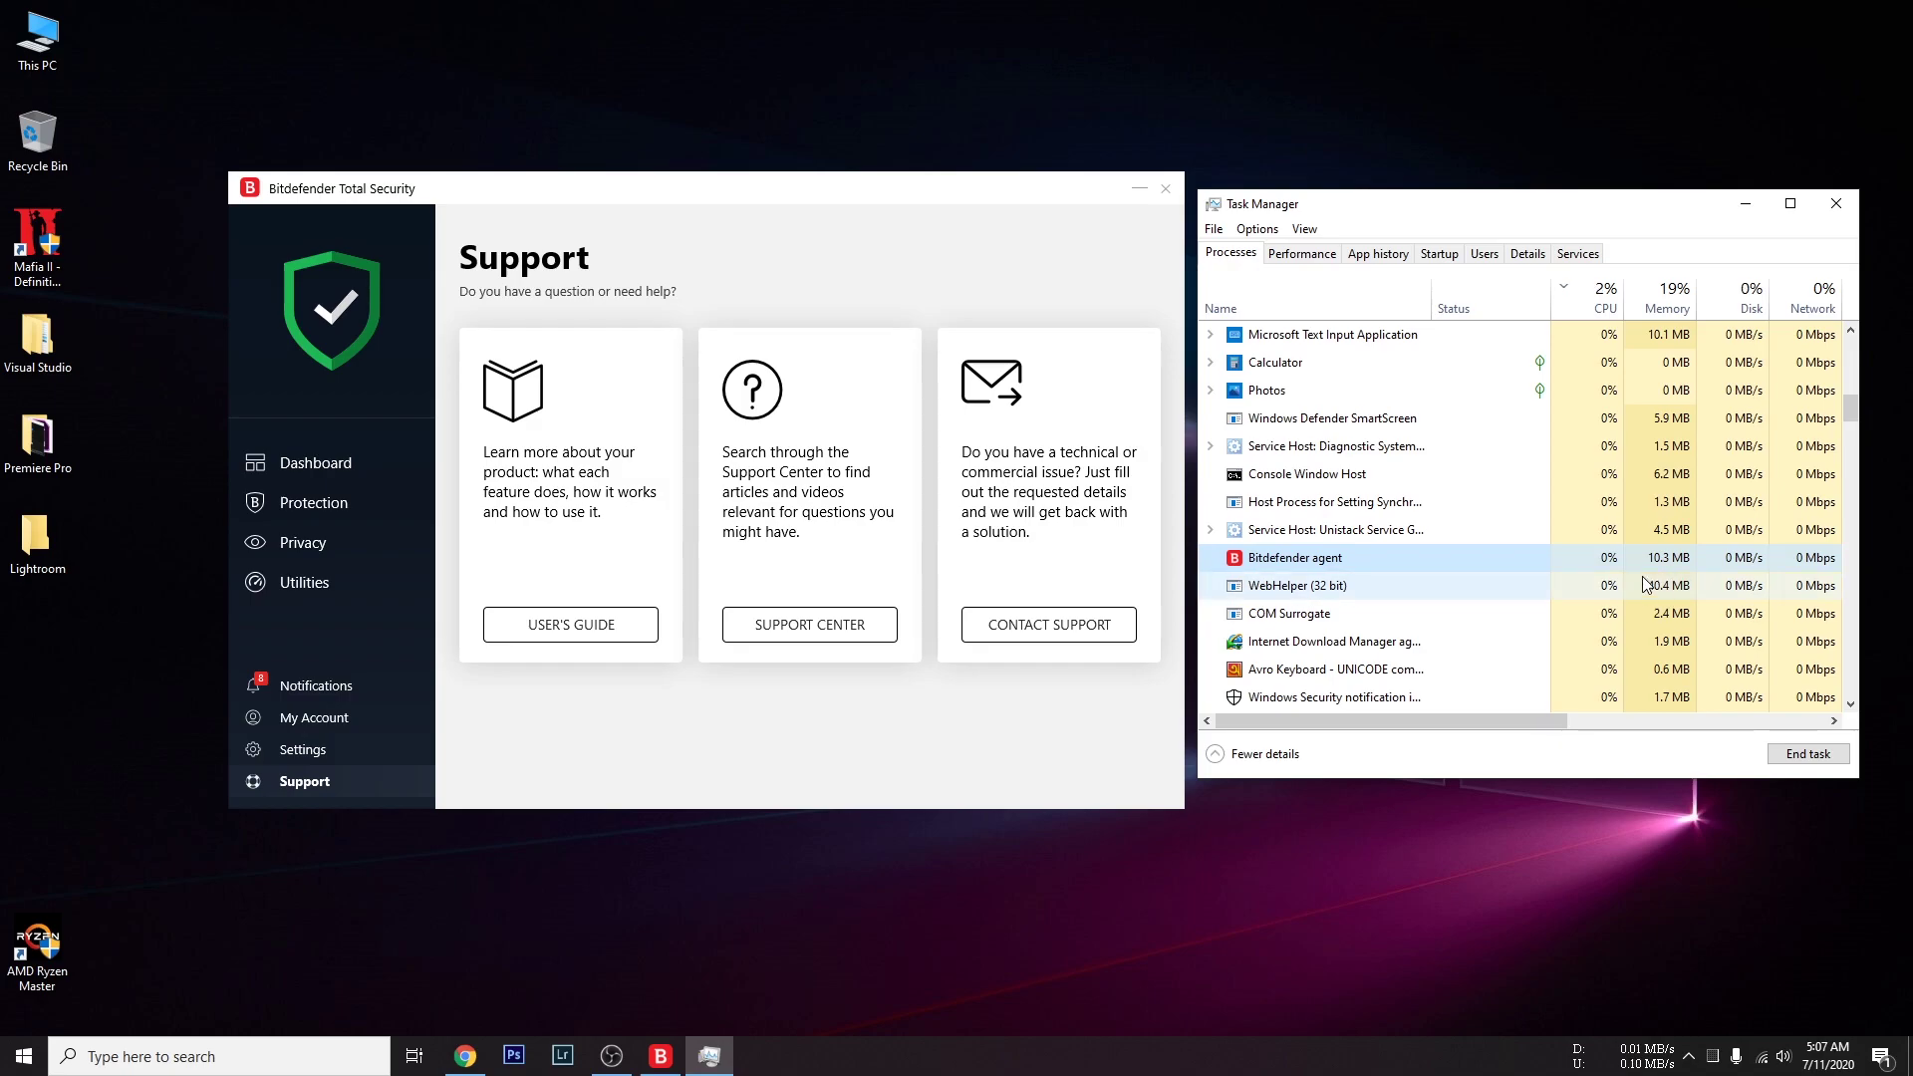
# Step: Look back over the running processes in Task Manager and open the performance view
pyautogui.scroll(5, 1389, 649)
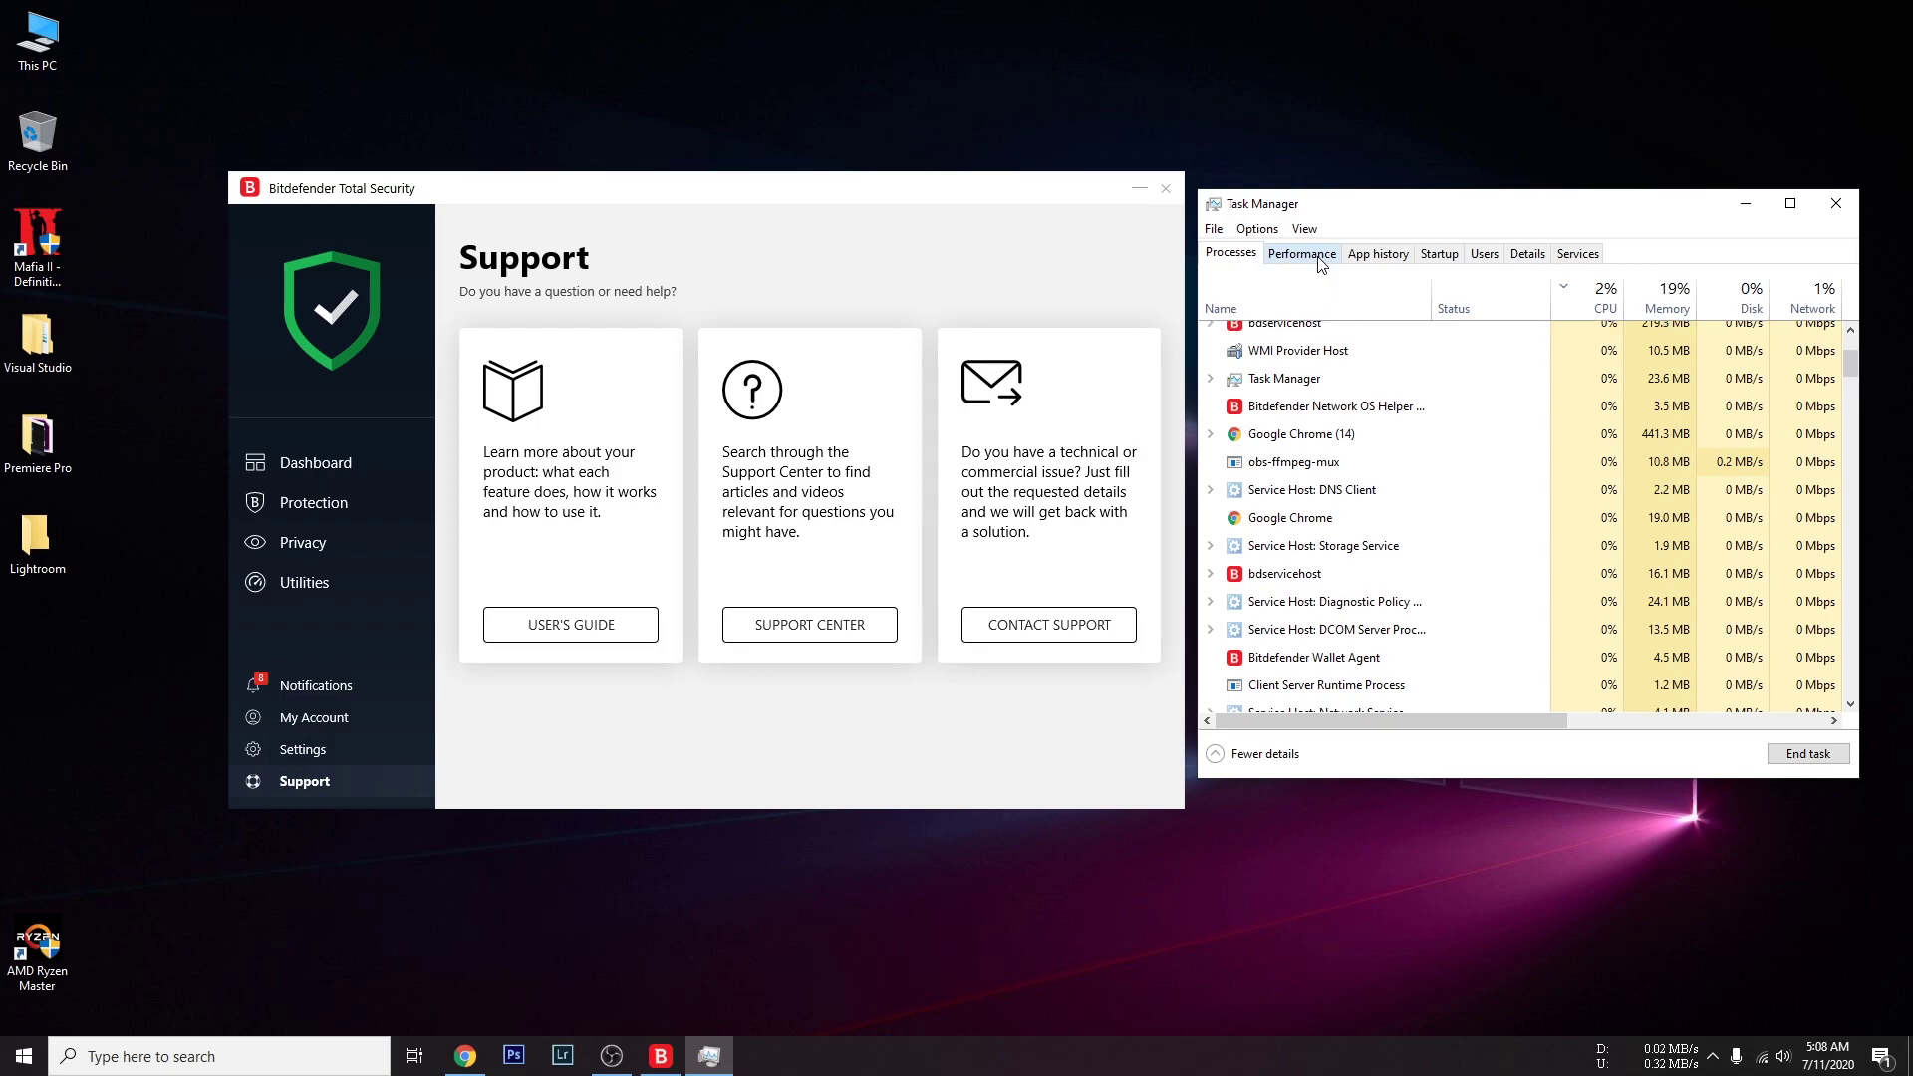
pyautogui.click(1302, 254)
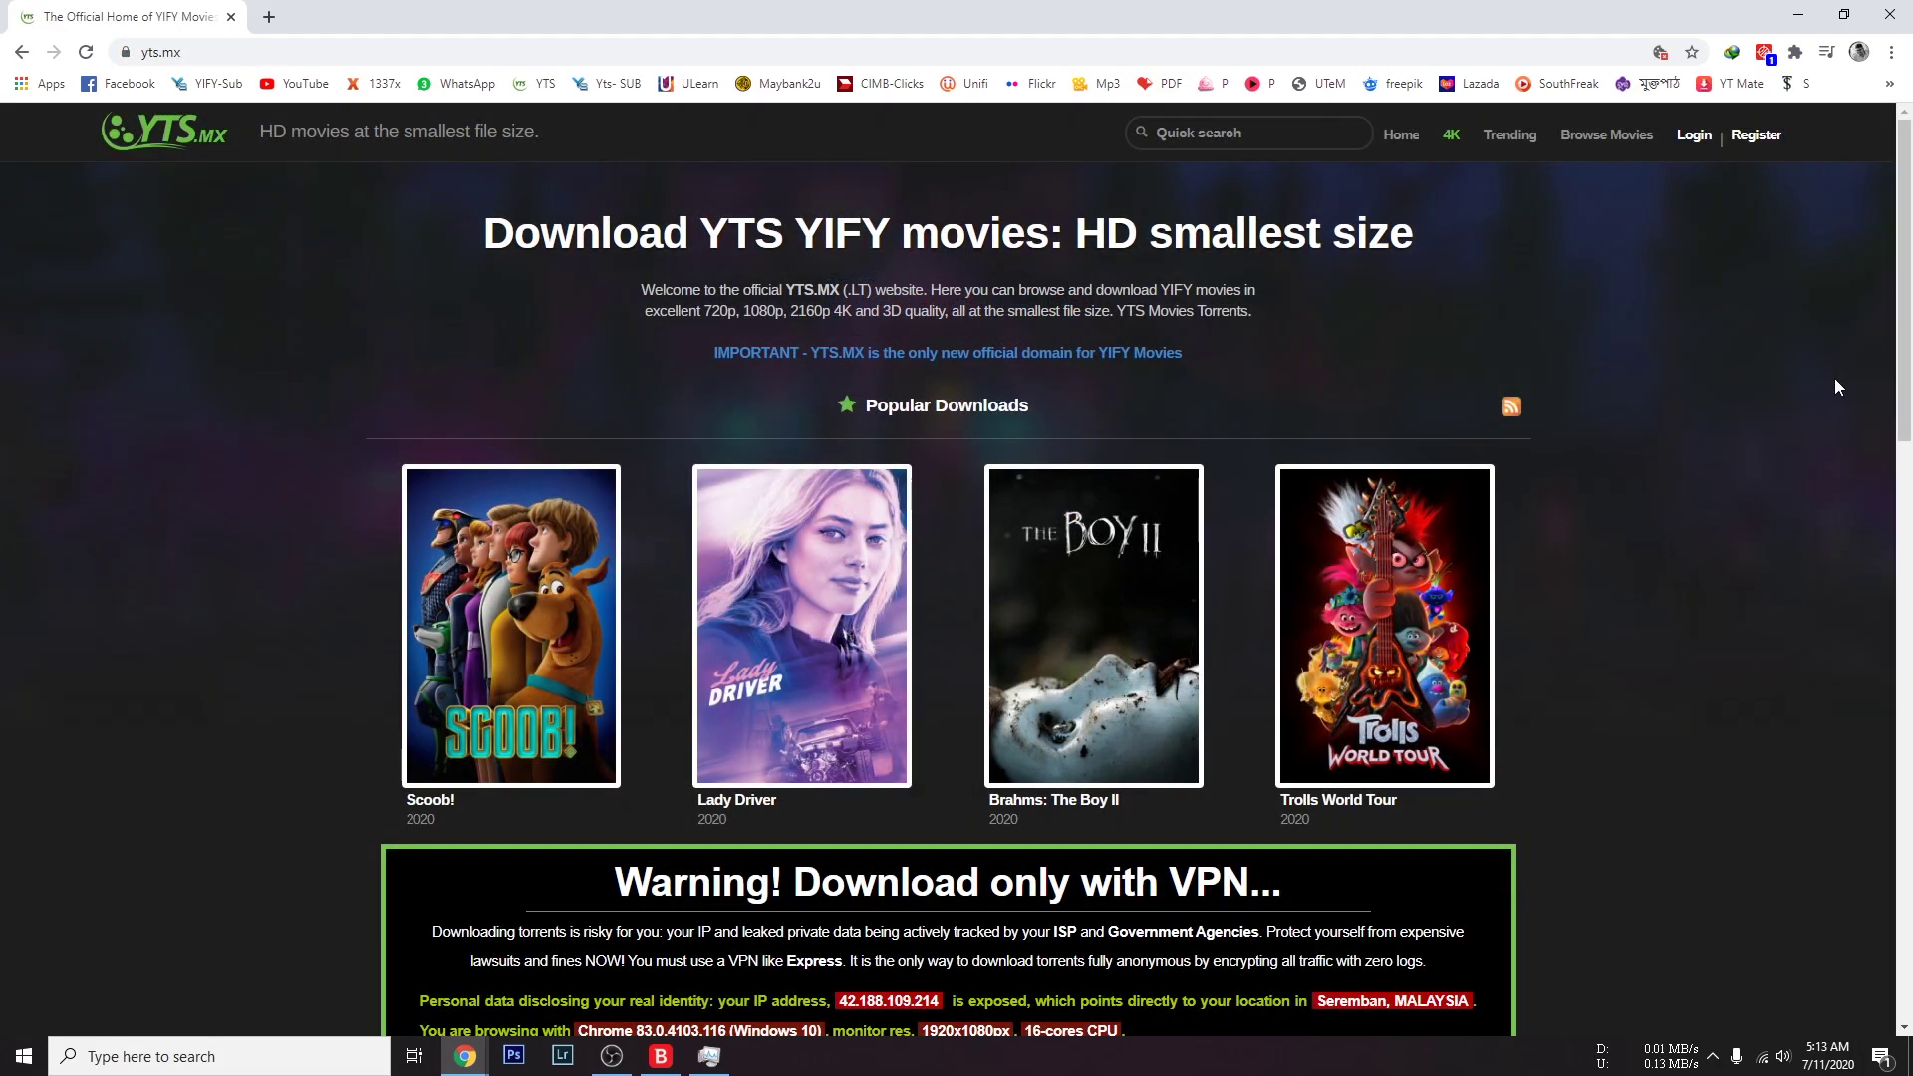
# Step: Test web protection in Chrome by opening the Scoob! movie from the YTS home page, and close the pop-up tab
pyautogui.scroll(-4, 865, 666)
pyautogui.scroll(4, 865, 658)
pyautogui.moveTo(865, 650)
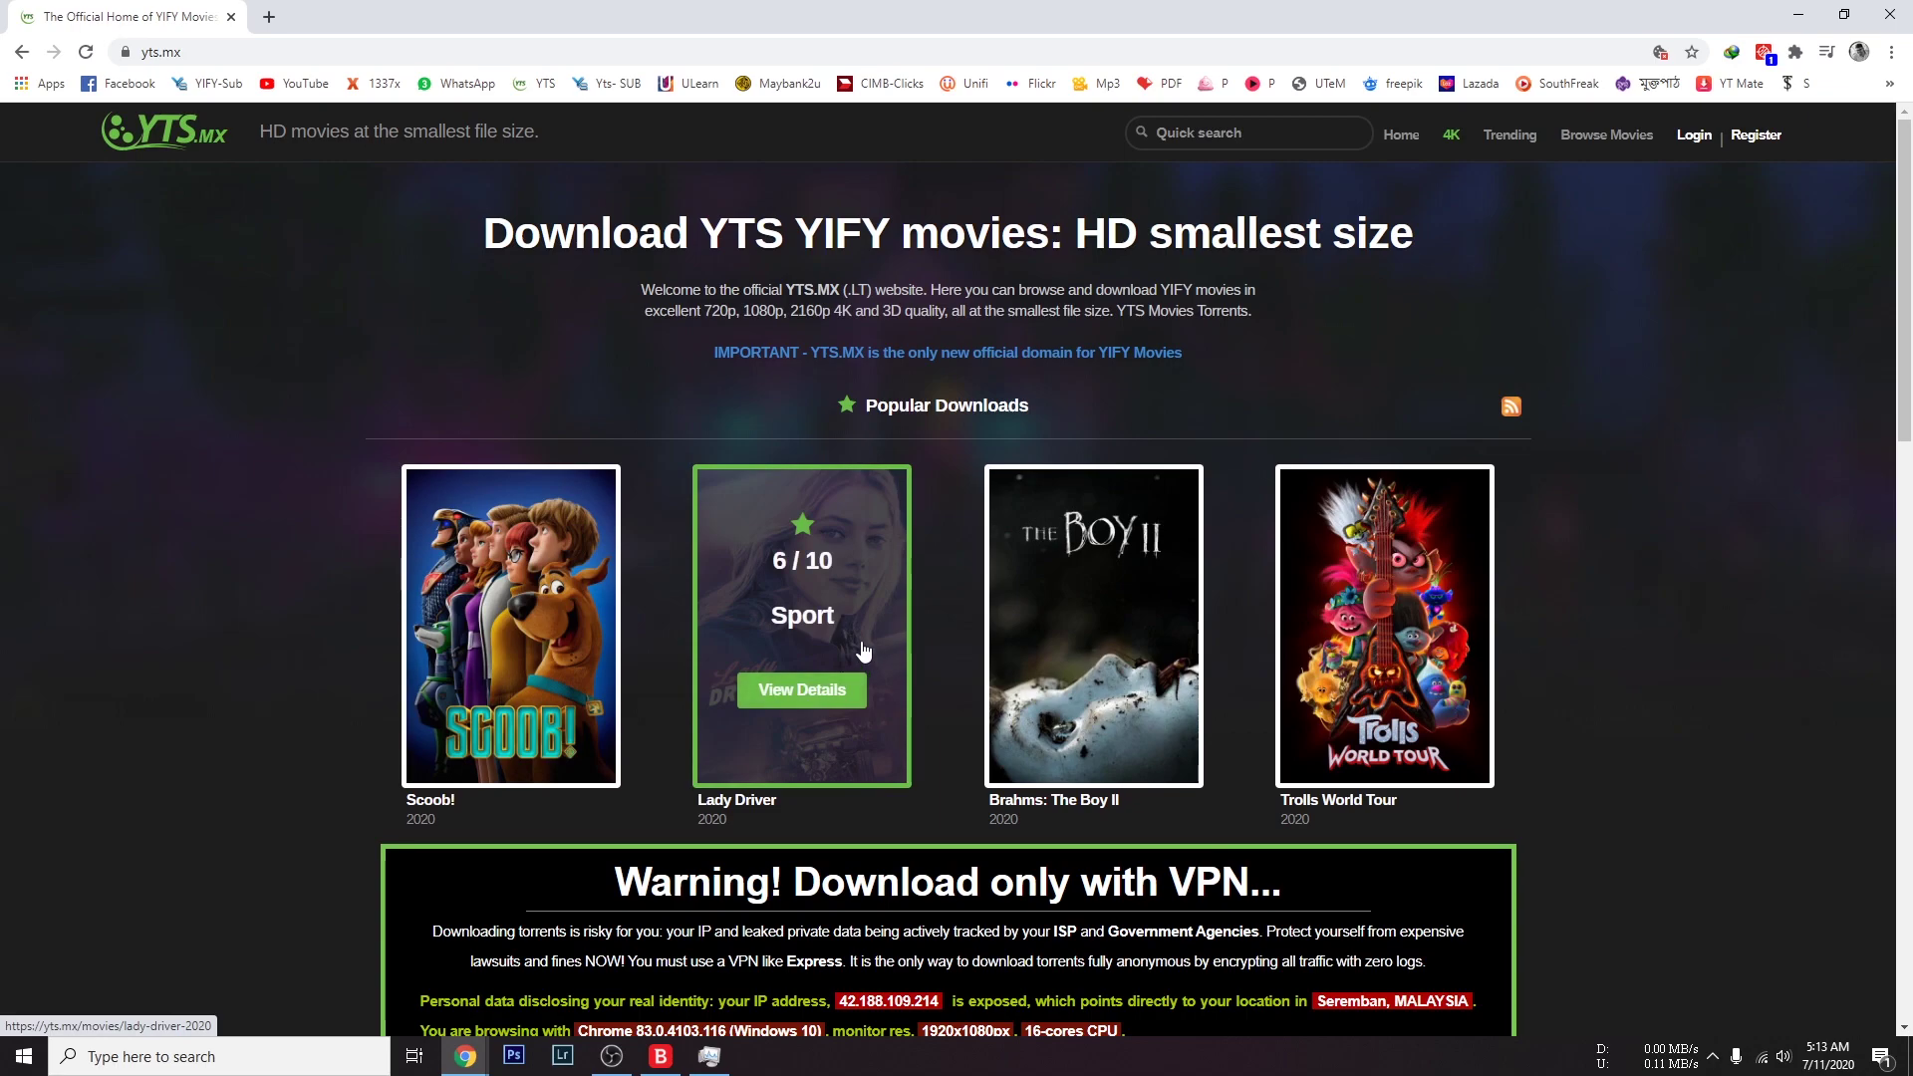
pyautogui.click(544, 618)
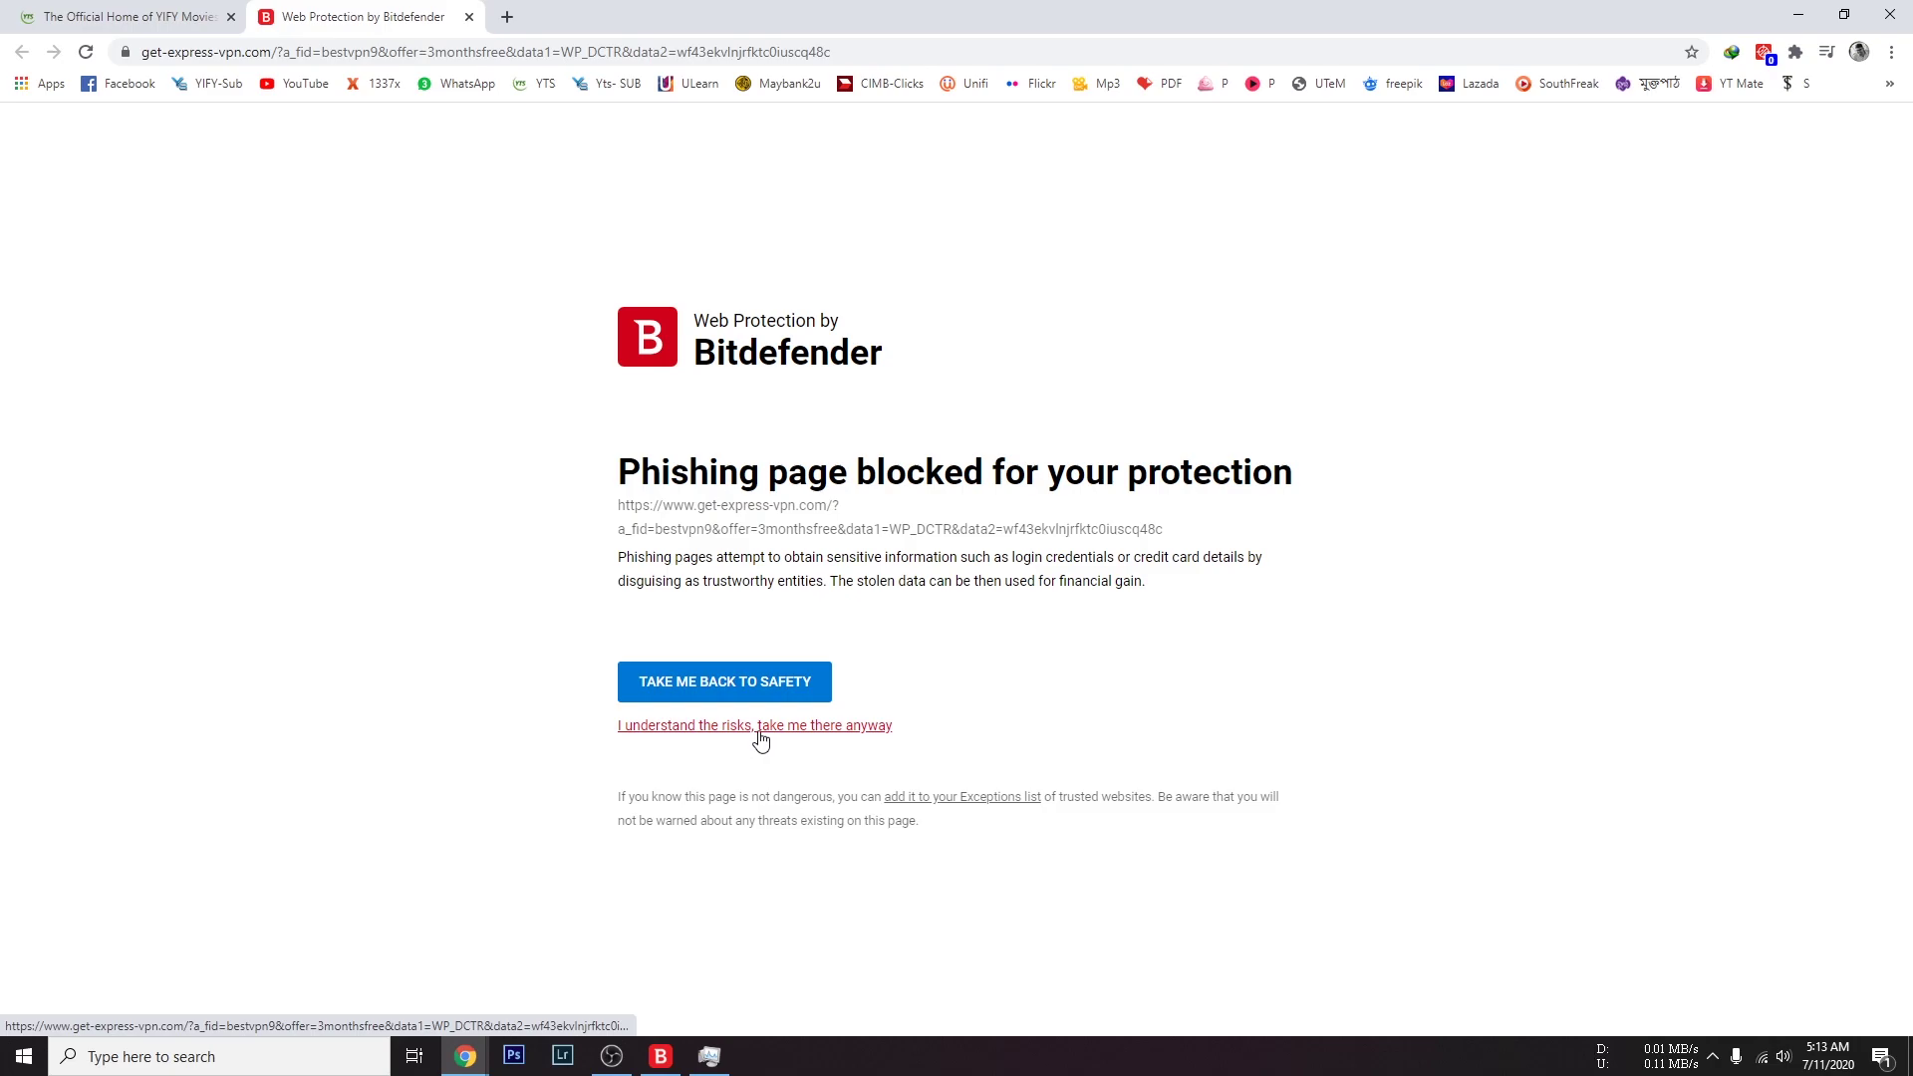
pyautogui.click(470, 17)
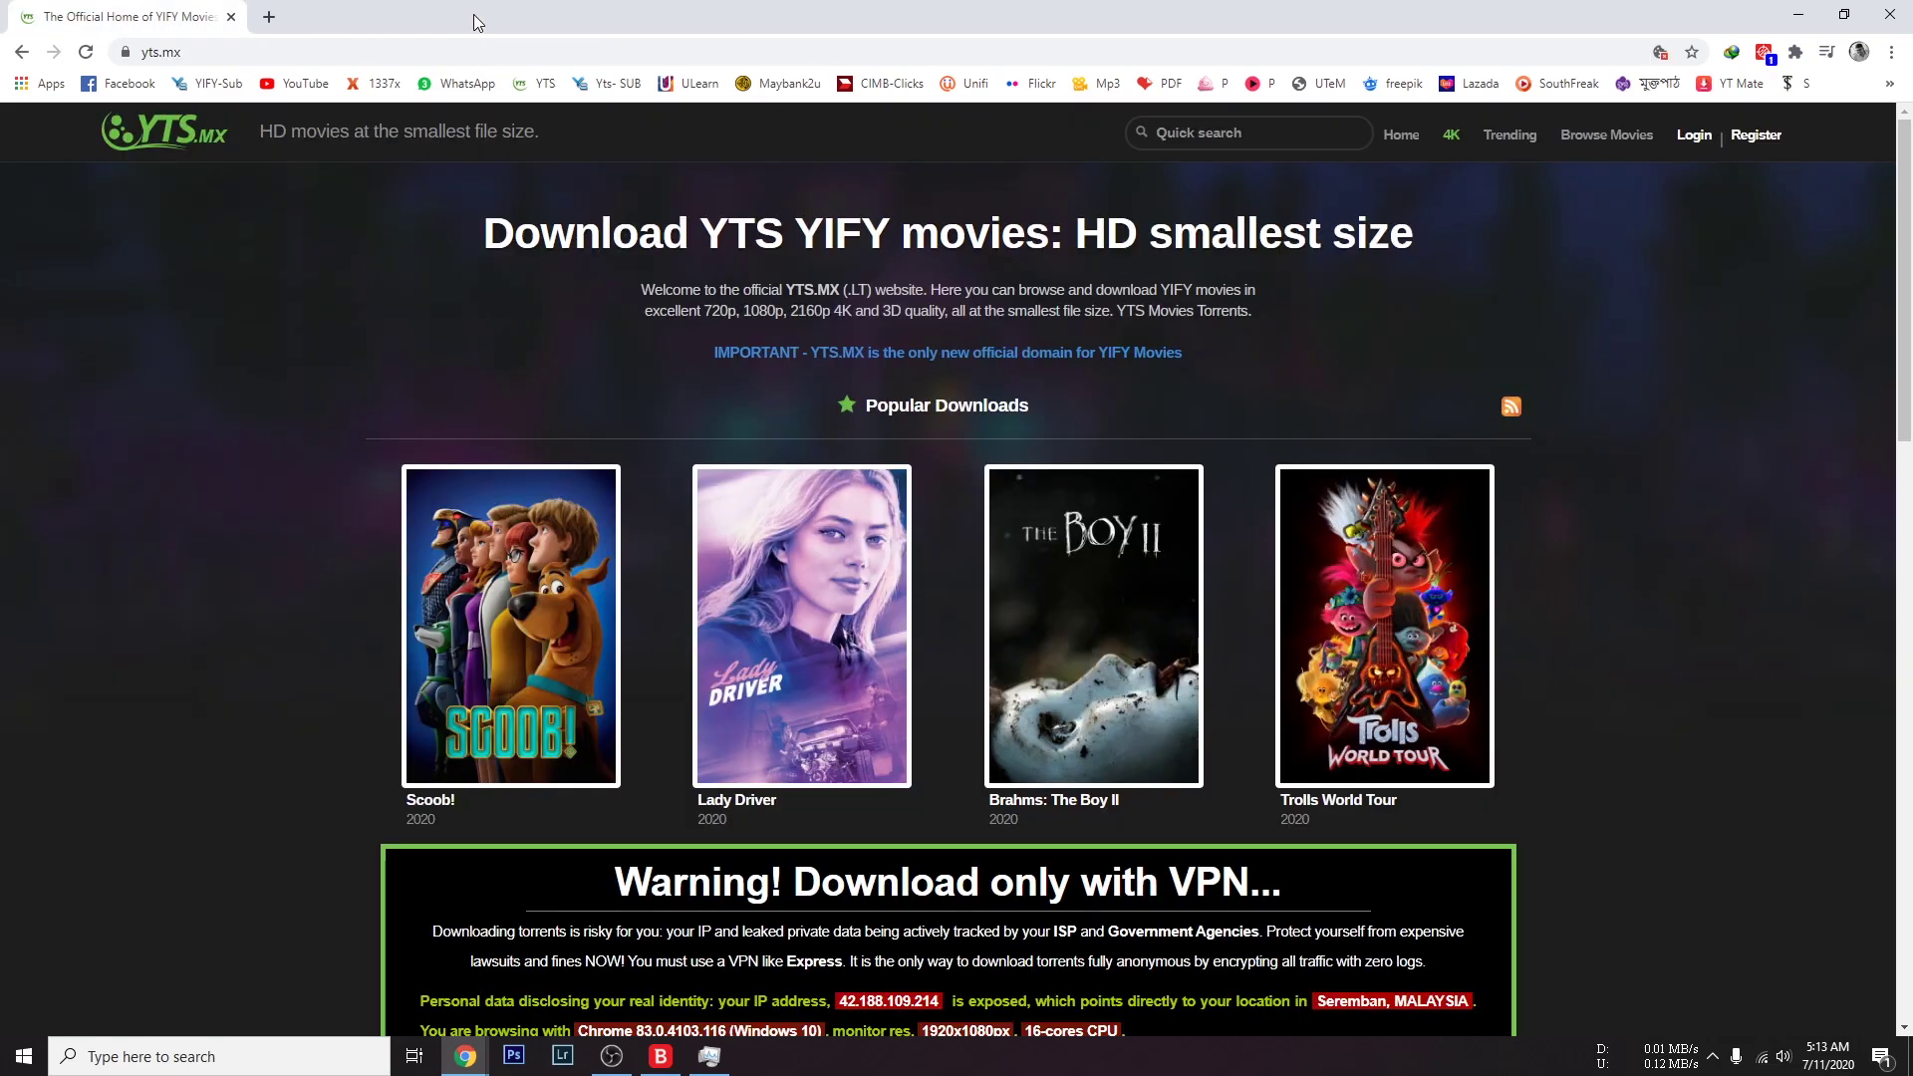
# Step: Open the Lady Driver movie on YTS, look over the pop-up page and follow its Protect Your IP offer
pyautogui.click(800, 567)
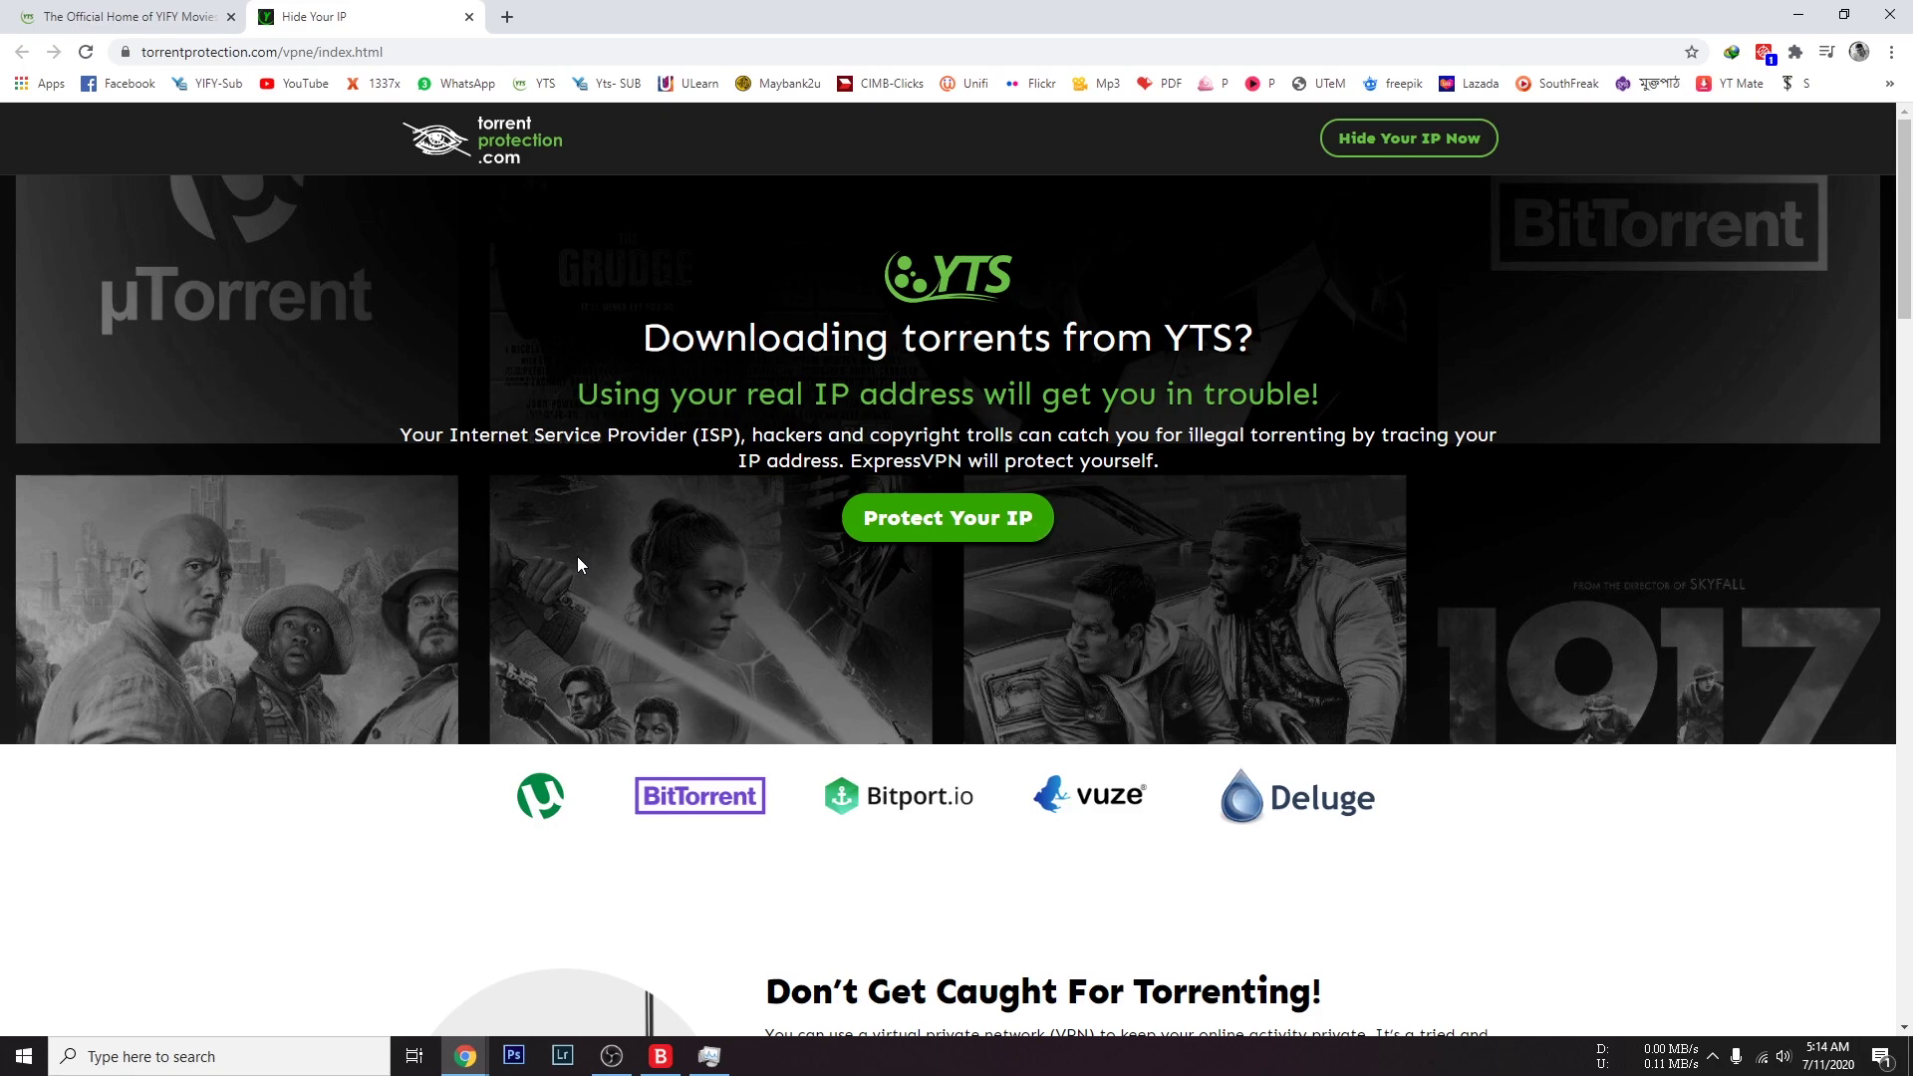
pyautogui.scroll(-7, 577, 556)
pyautogui.scroll(7, 594, 570)
pyautogui.click(949, 511)
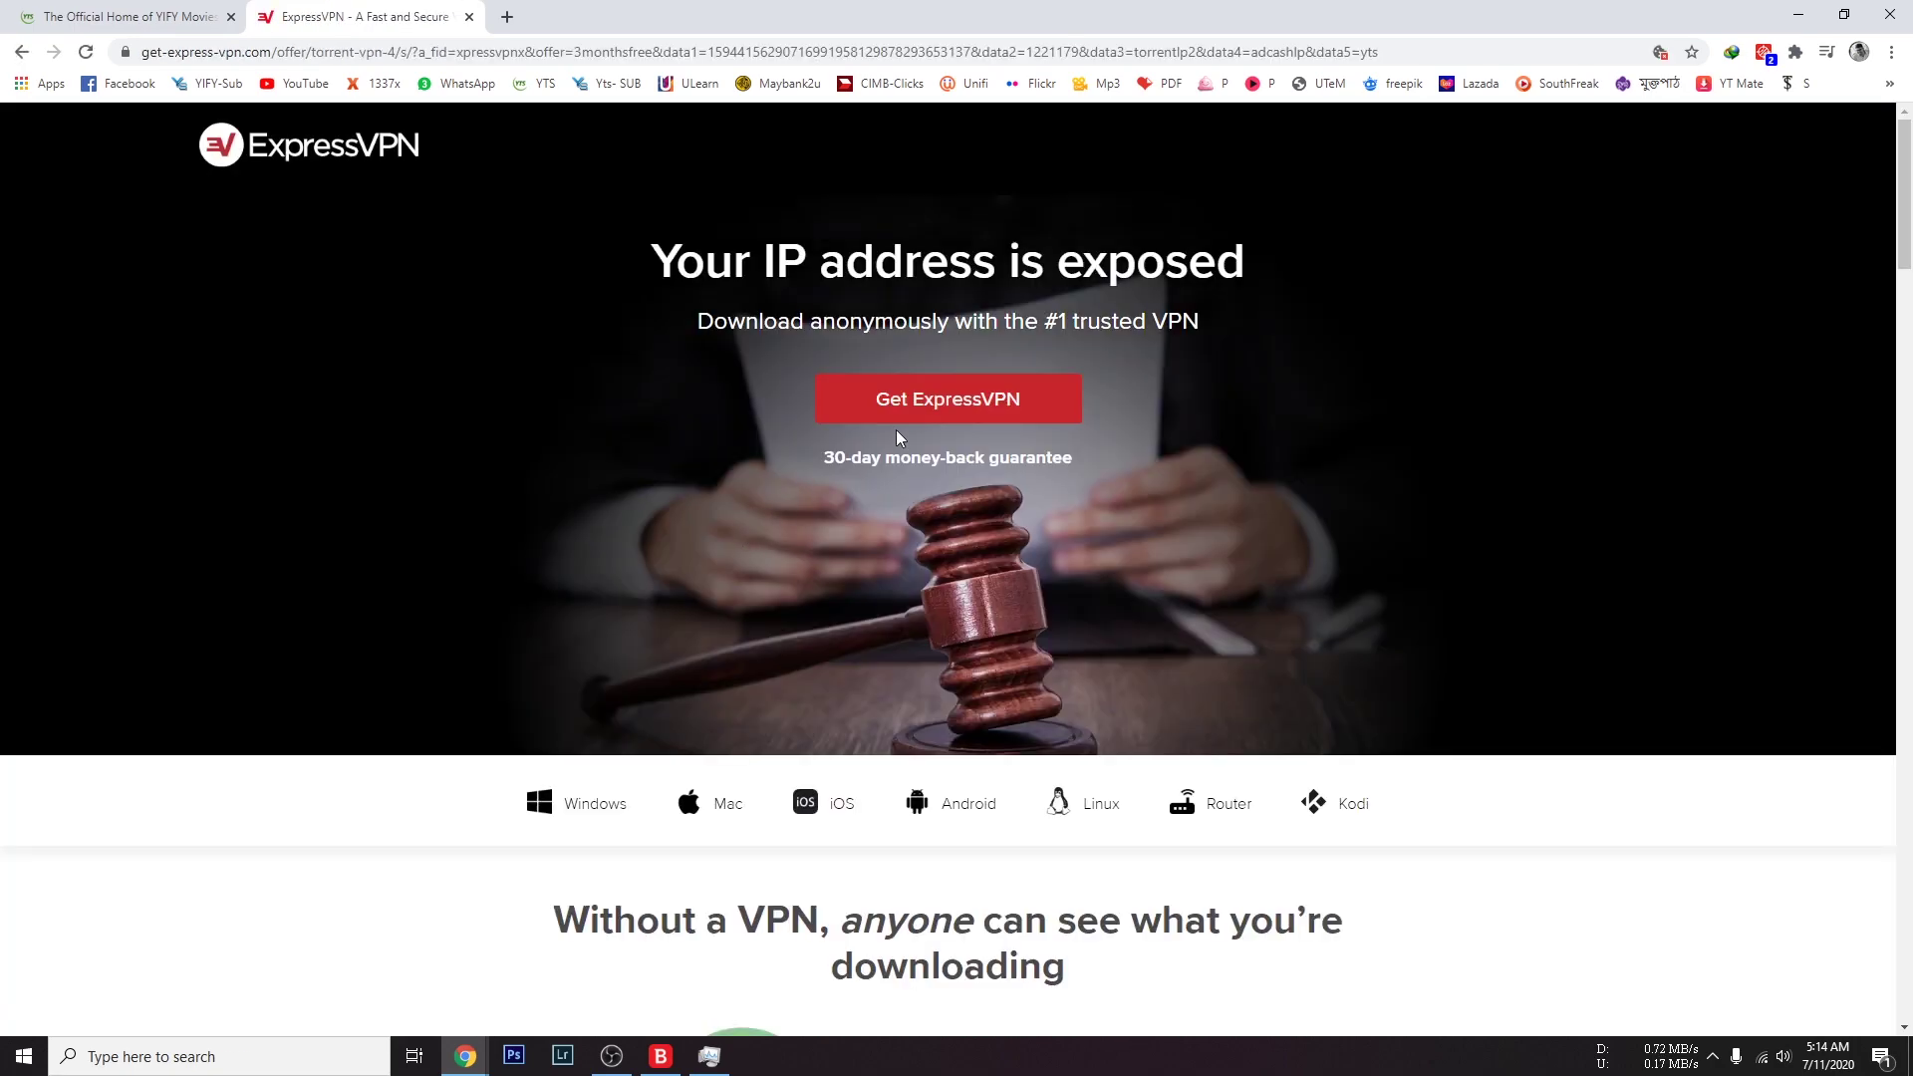
# Step: Open the ExpressVPN order page, review its plans and payment methods, and close that tab from the YTS page
pyautogui.click(901, 399)
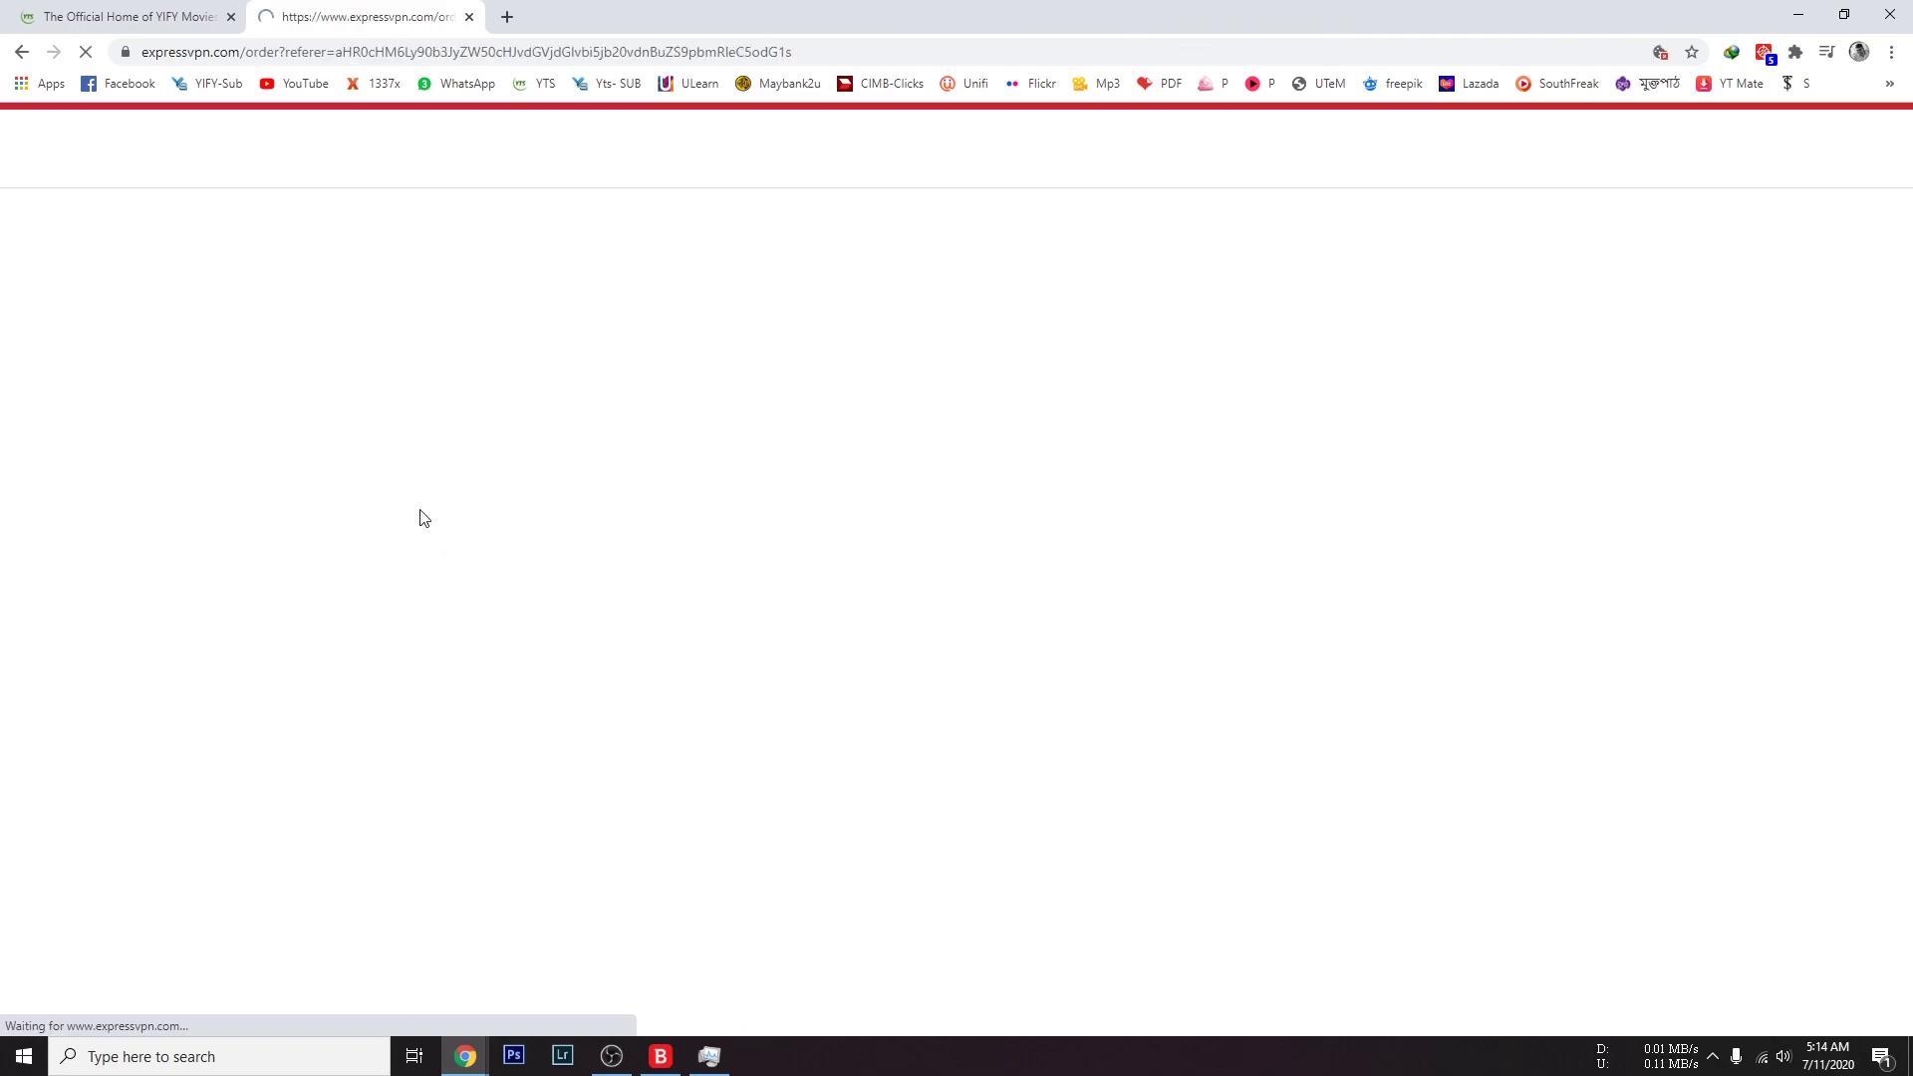
pyautogui.scroll(-7, 438, 518)
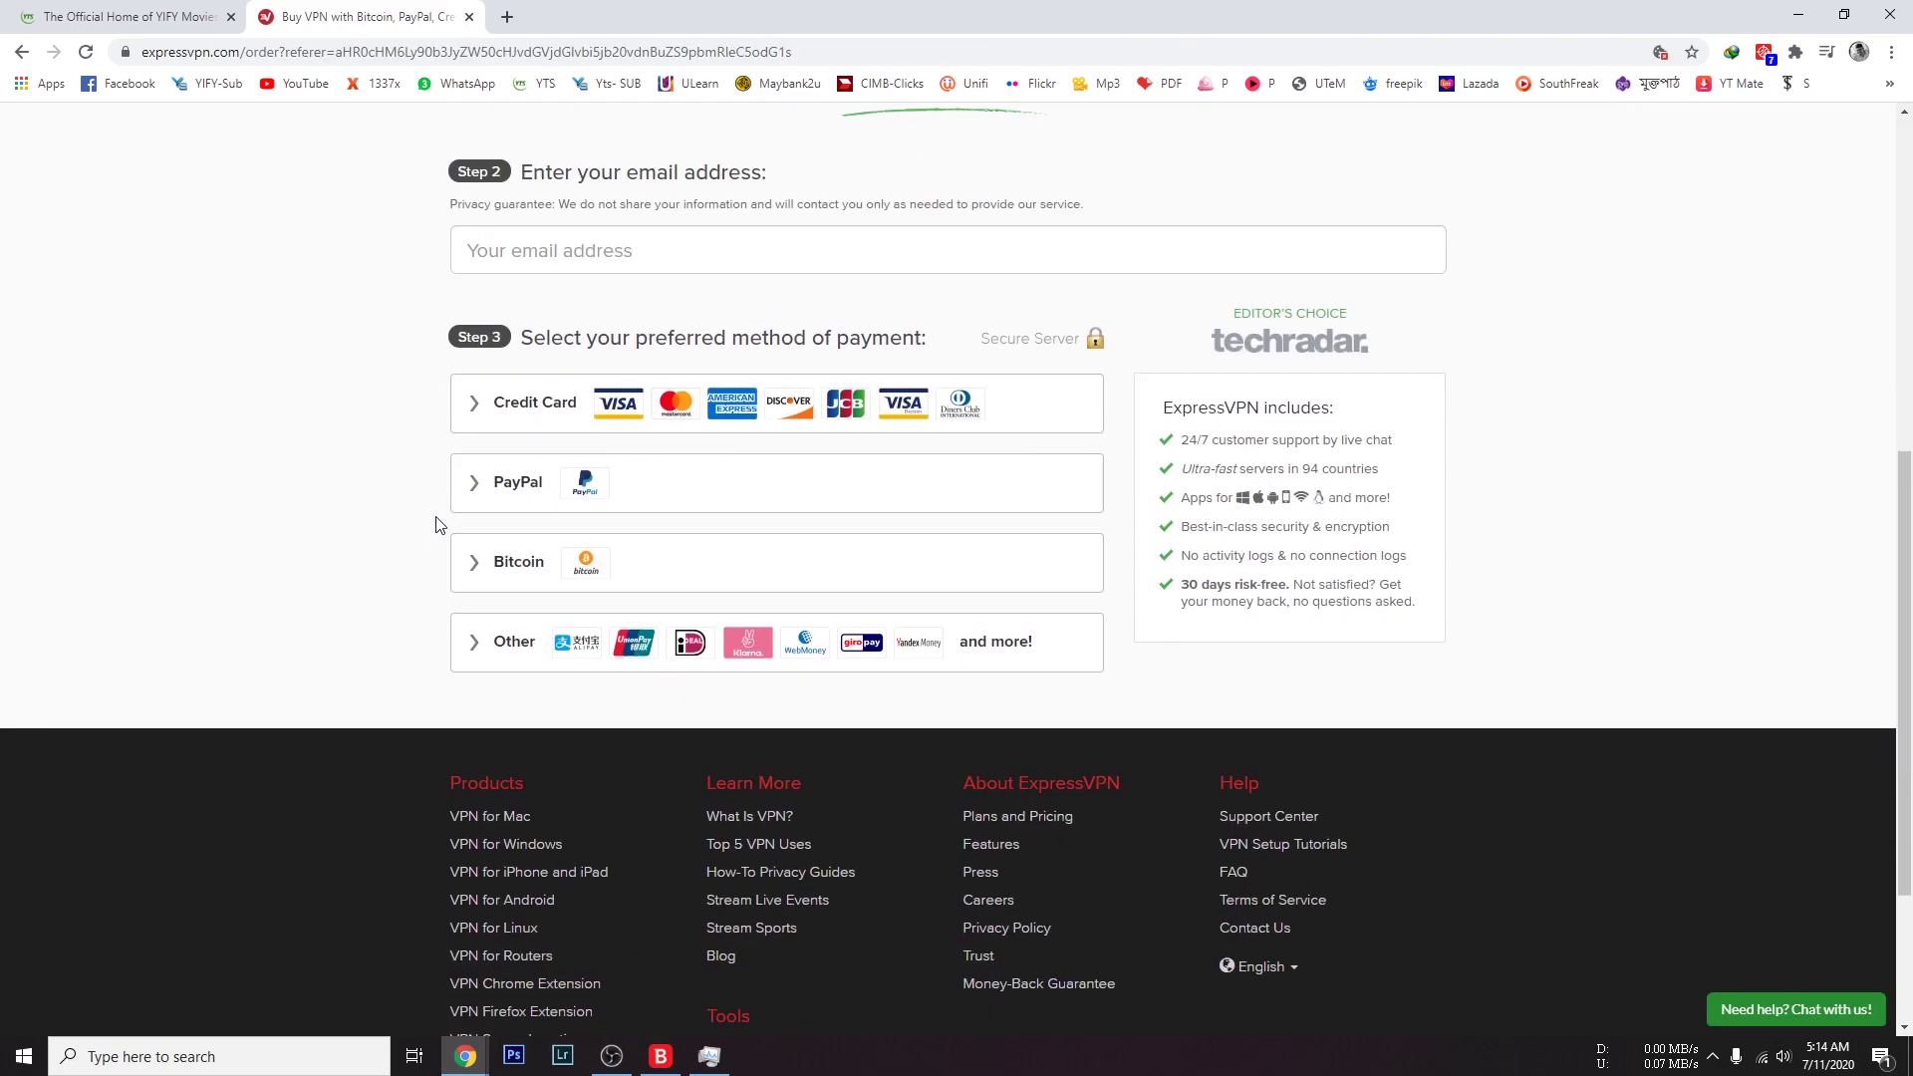
pyautogui.scroll(5, 444, 521)
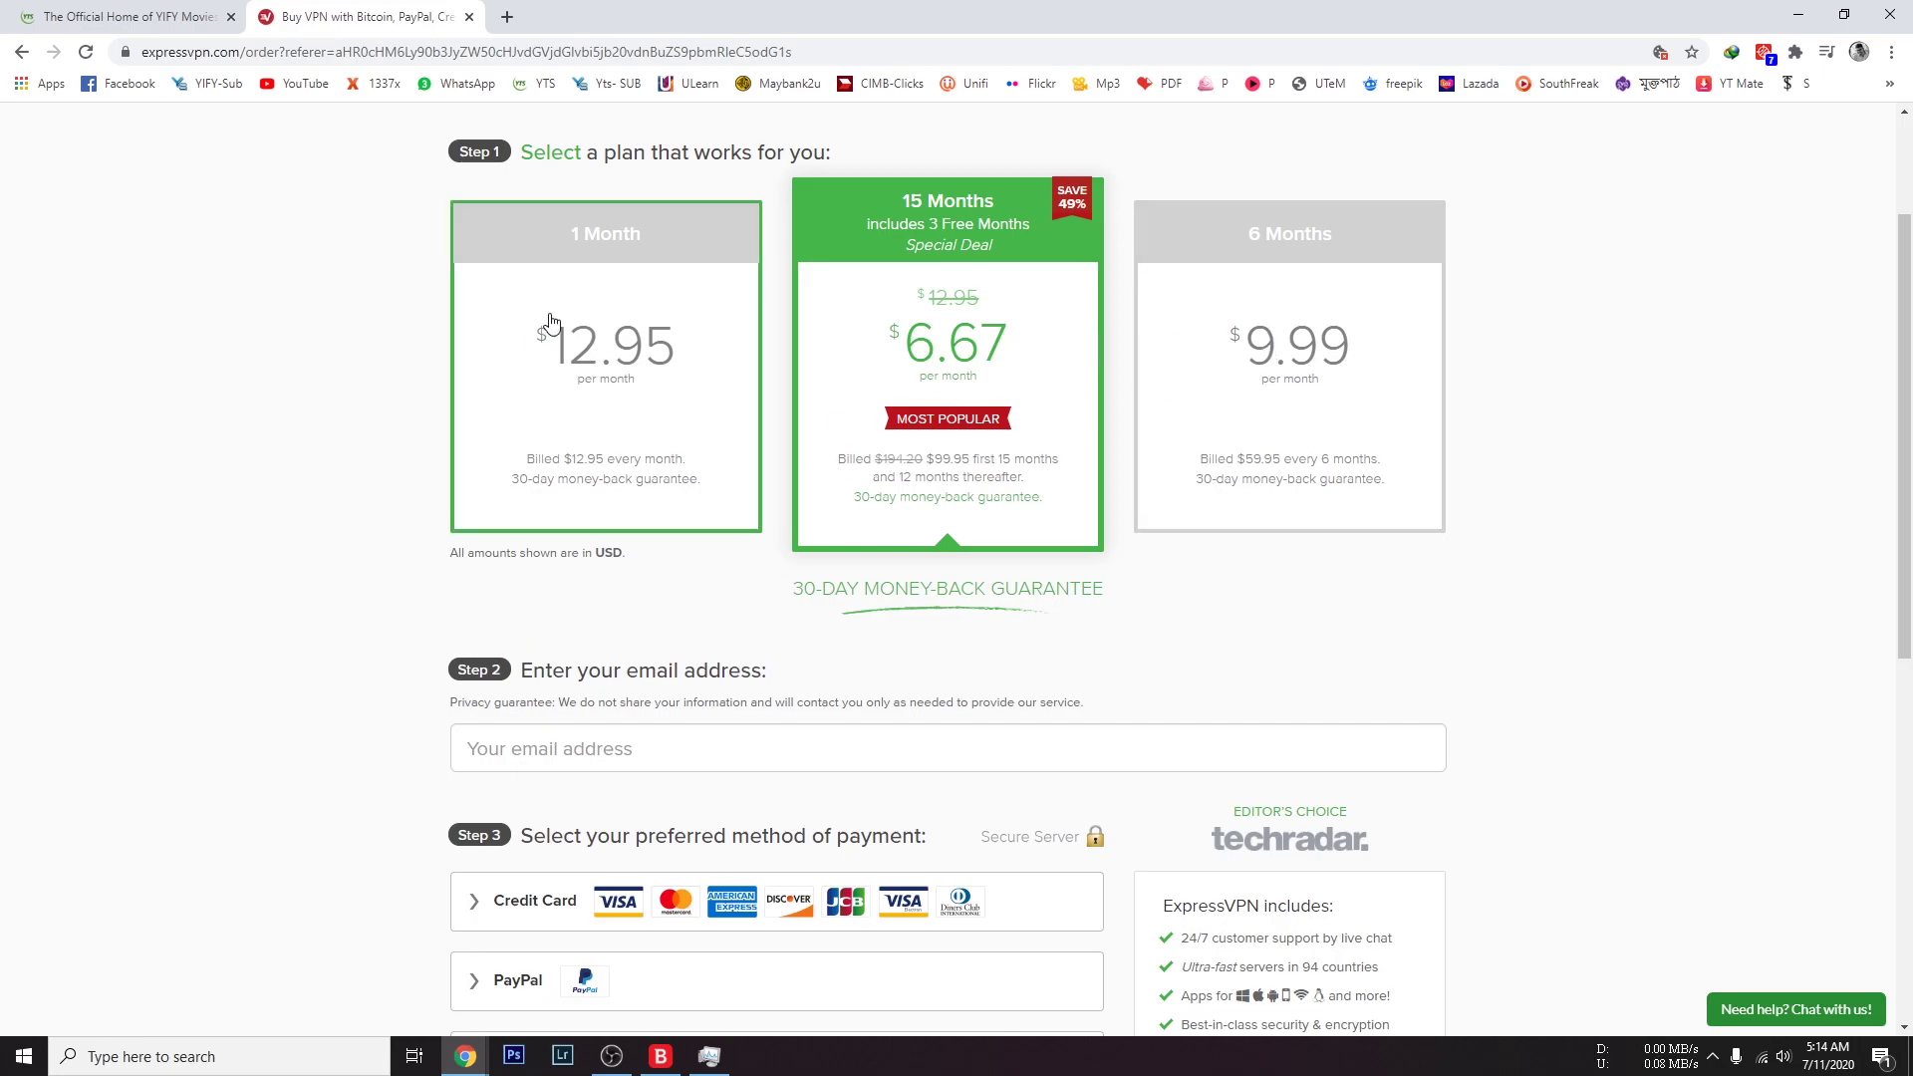
pyautogui.click(140, 16)
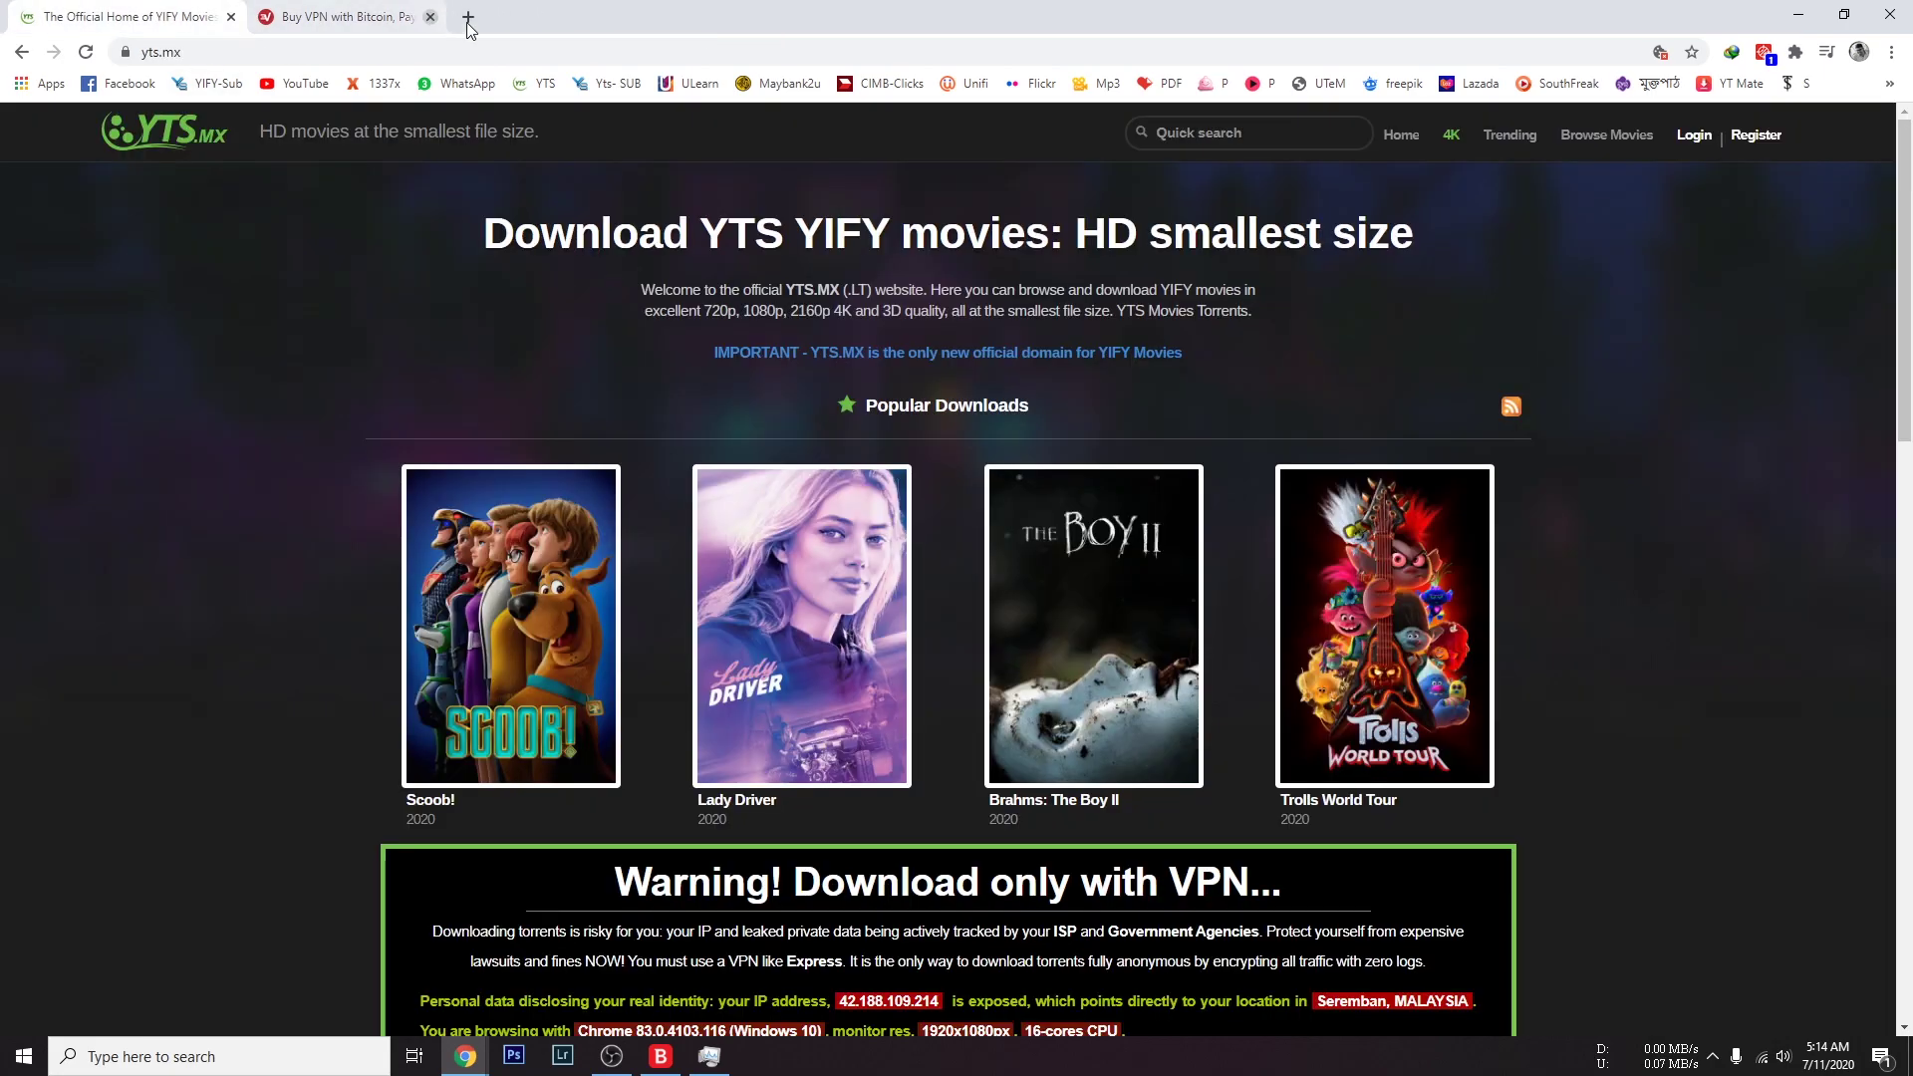
pyautogui.click(469, 16)
# Step: Open the Trolls World Tour movie to test the pop-up against web protection, and close the YTS tab
pyautogui.click(1403, 560)
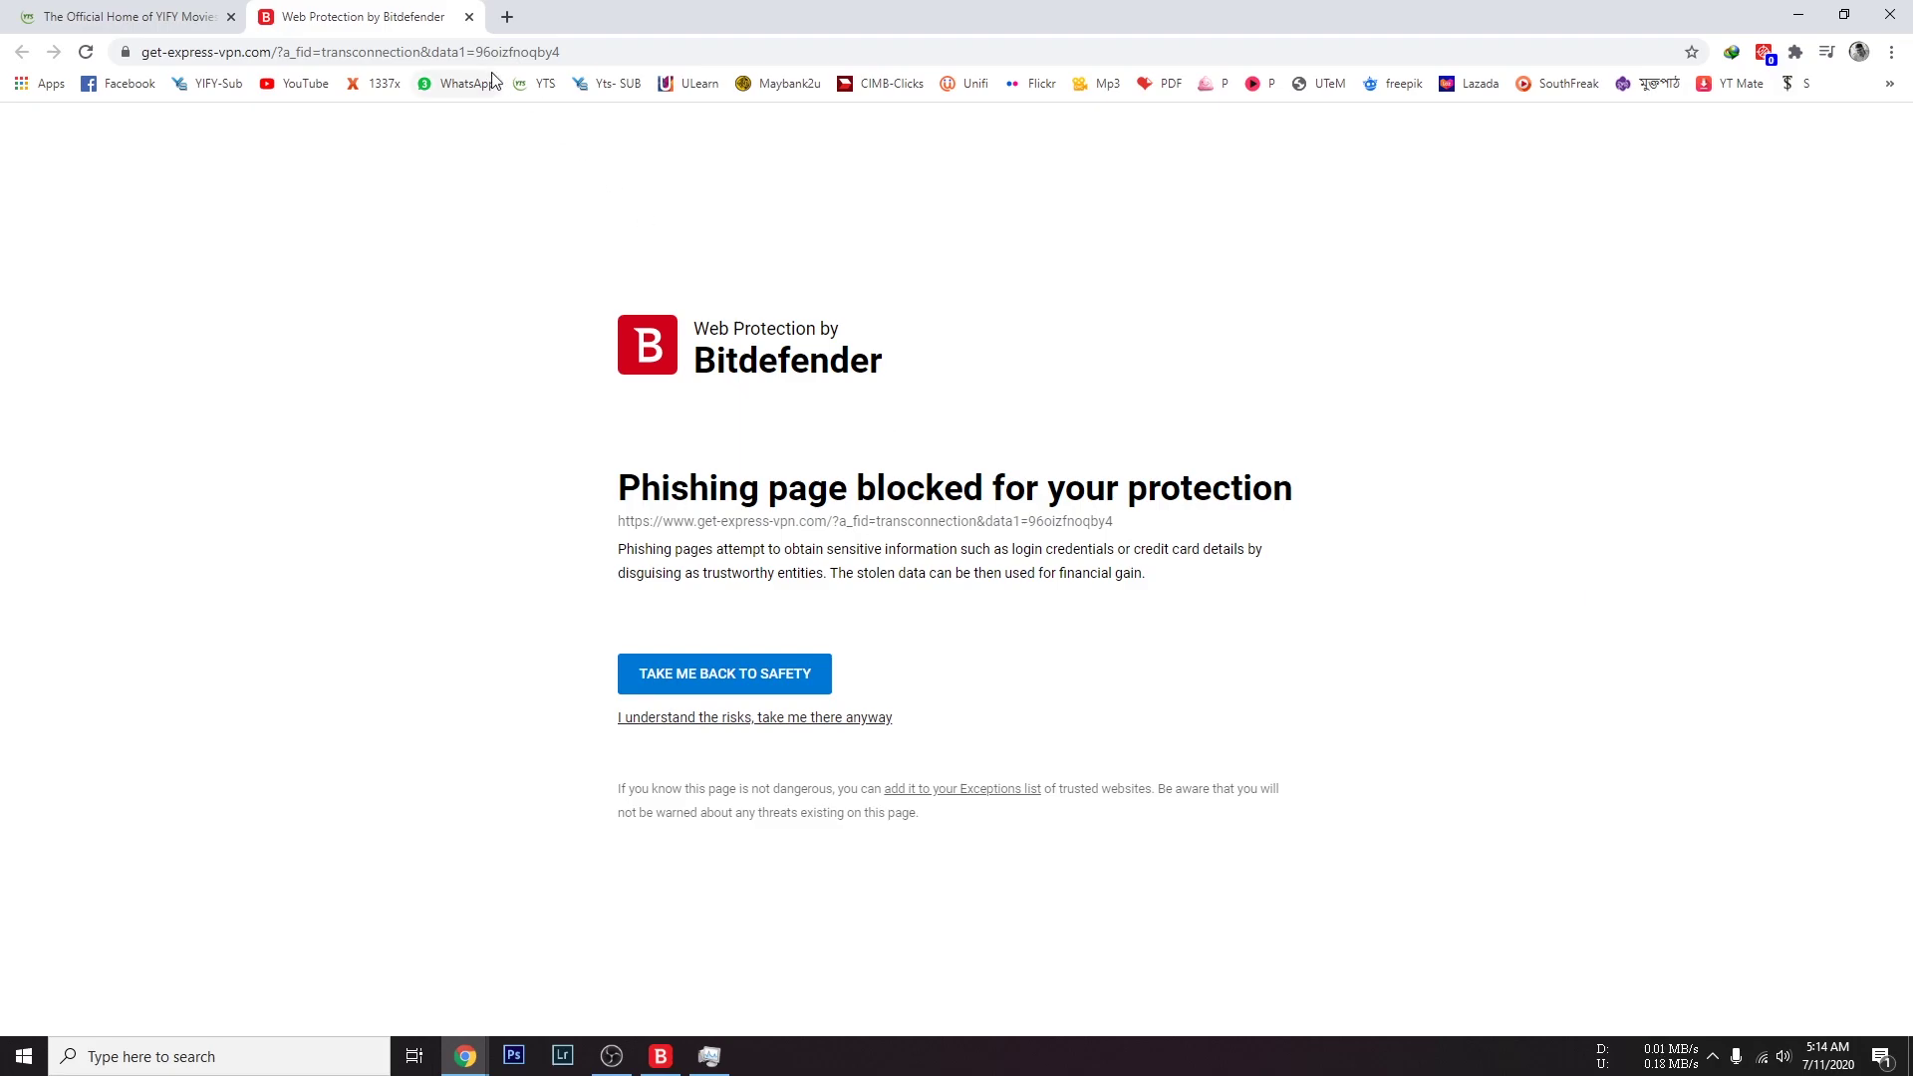
pyautogui.click(134, 17)
pyautogui.moveTo(397, 18); pyautogui.dragTo(637, 209)
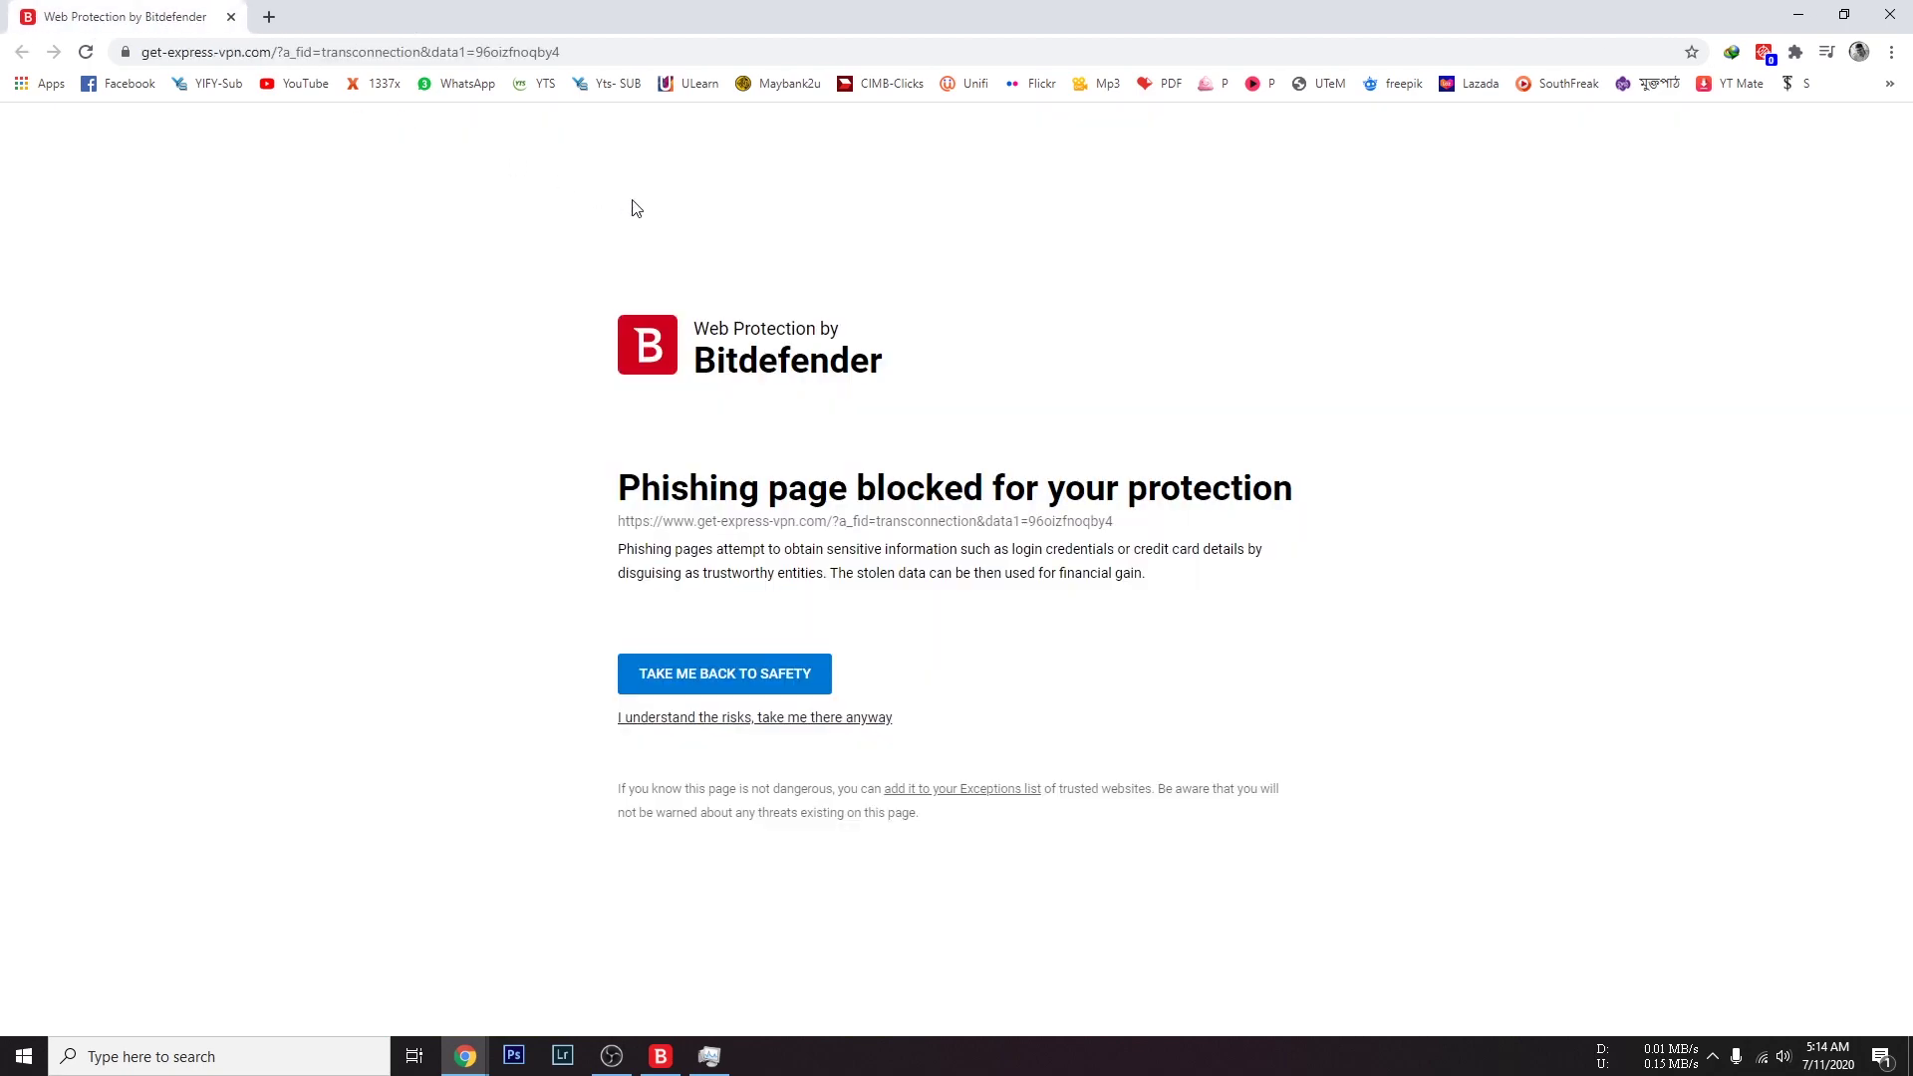